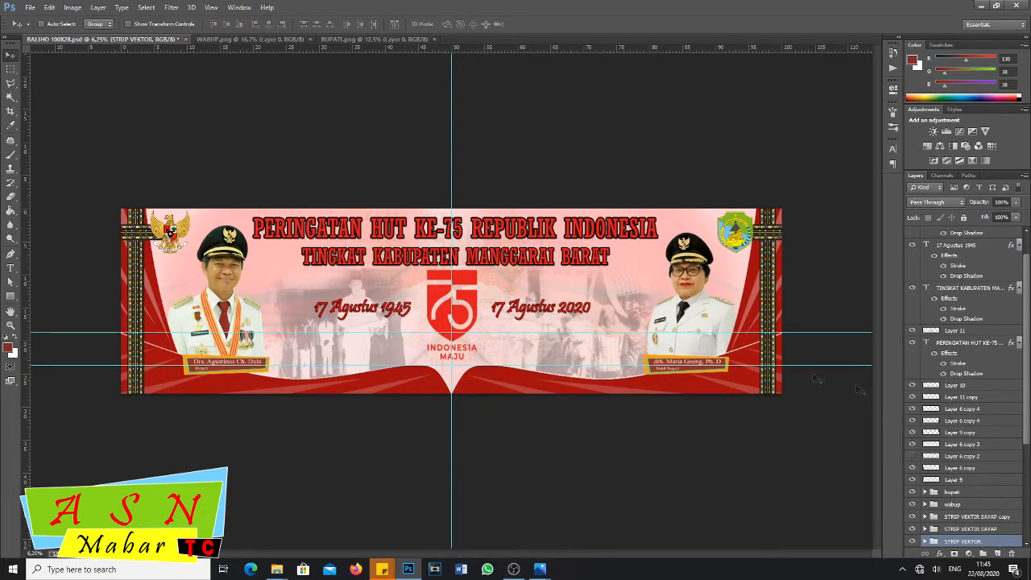
- Examine the banner's full layer stack, from the date text layers down to the background layers
scroll(1028, 283, down, 5)
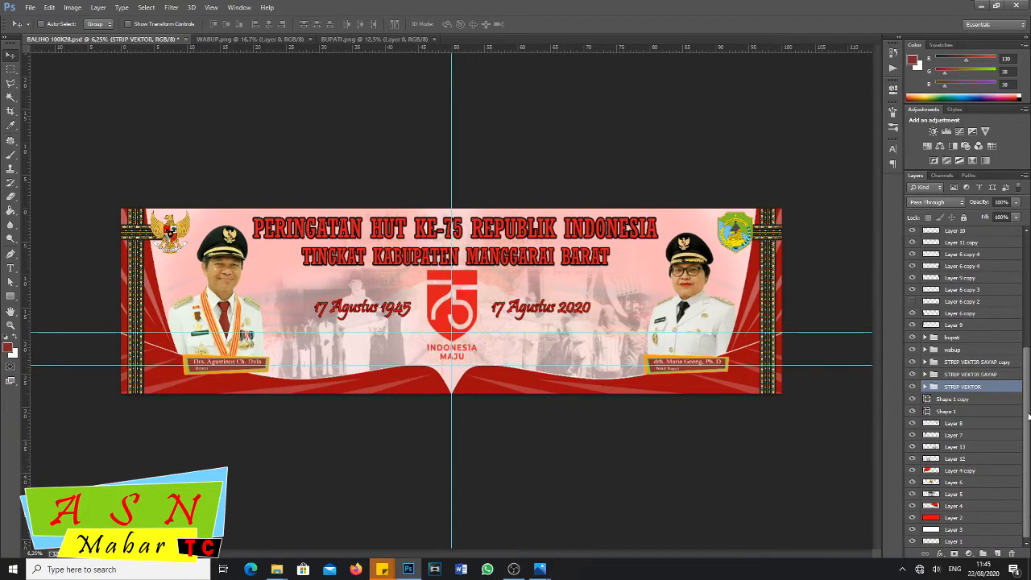
drag(1029, 417, 1025, 298)
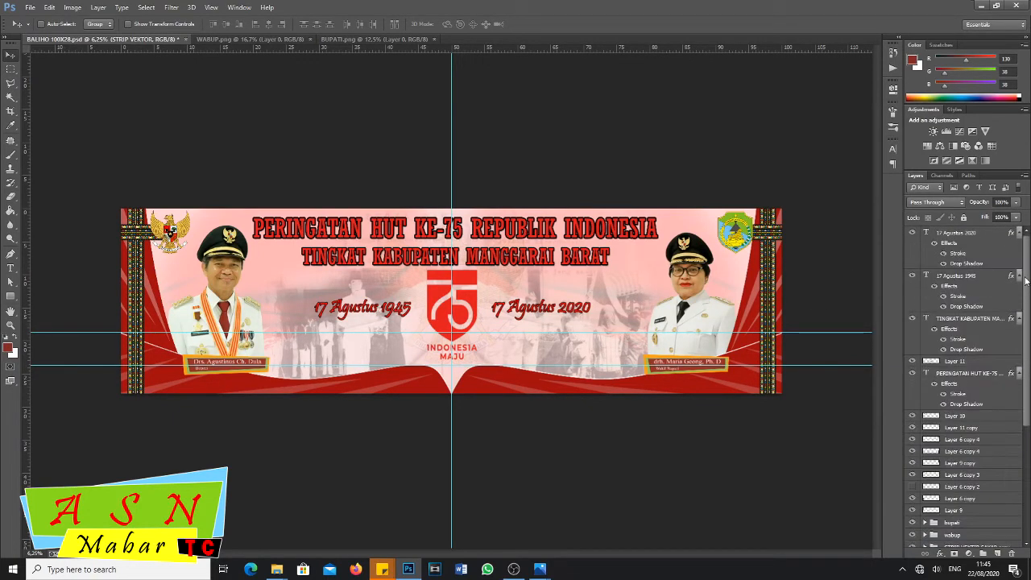
drag(1027, 341, 1027, 476)
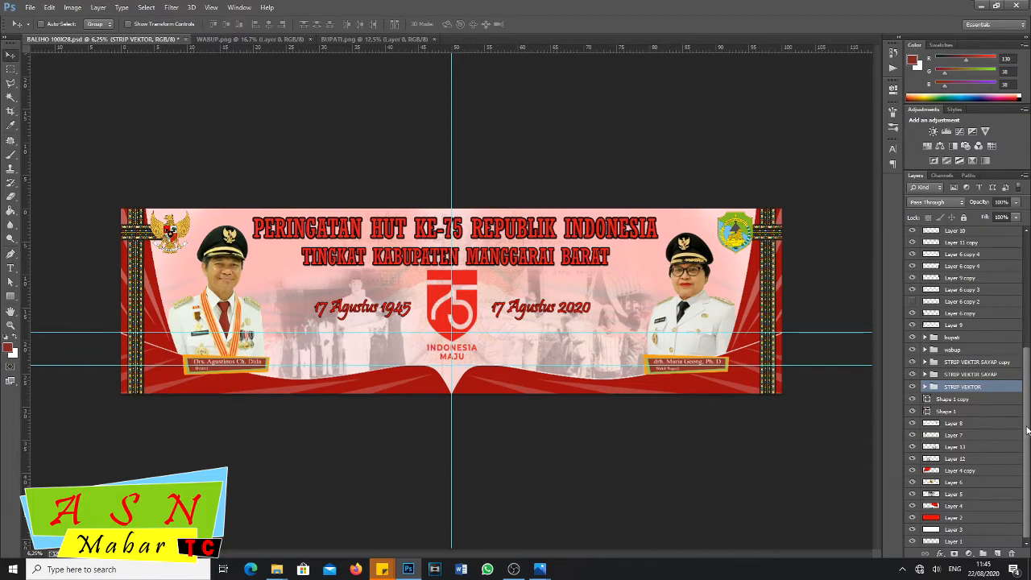
drag(1027, 429, 1027, 401)
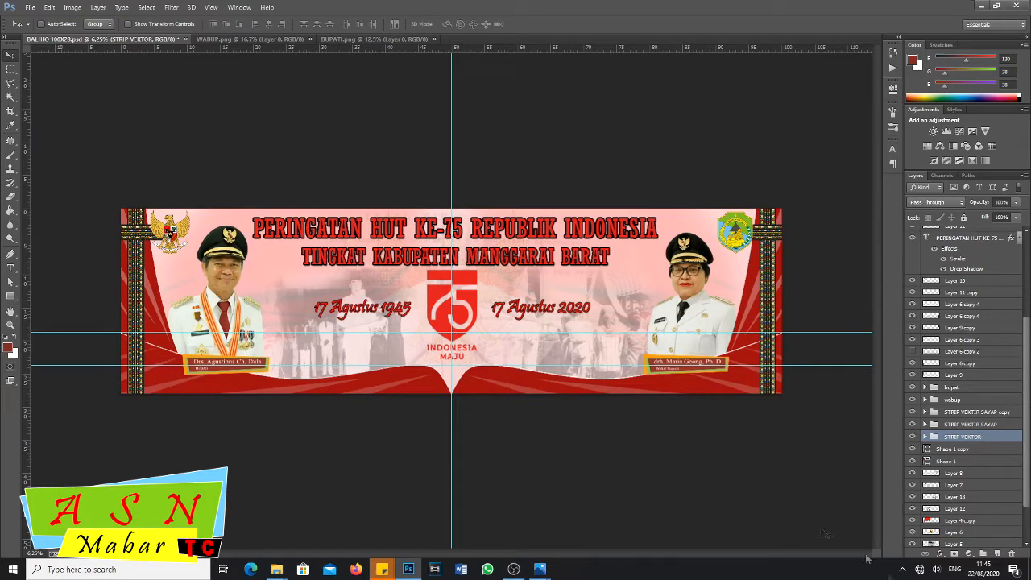
click(507, 573)
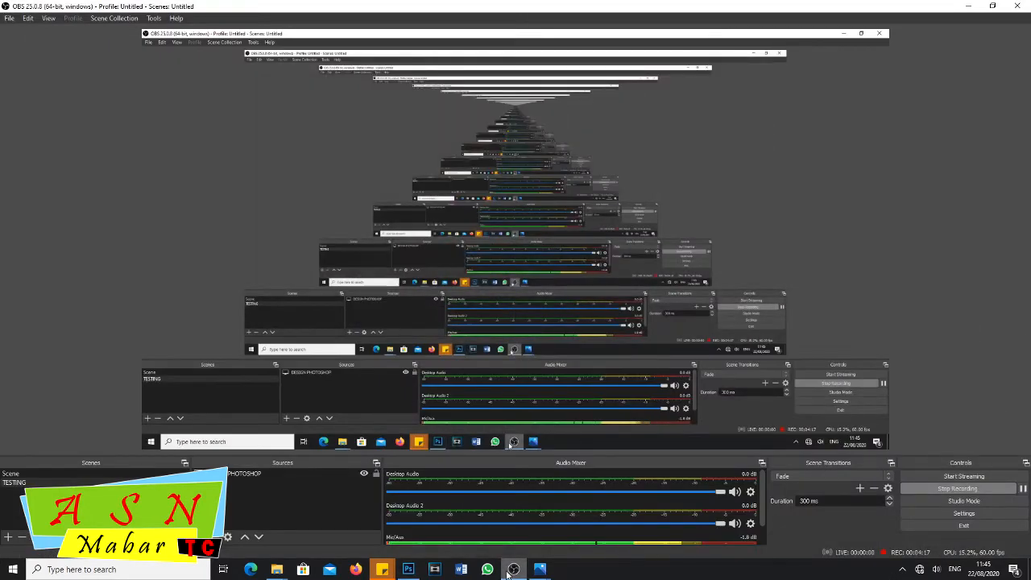
click(508, 573)
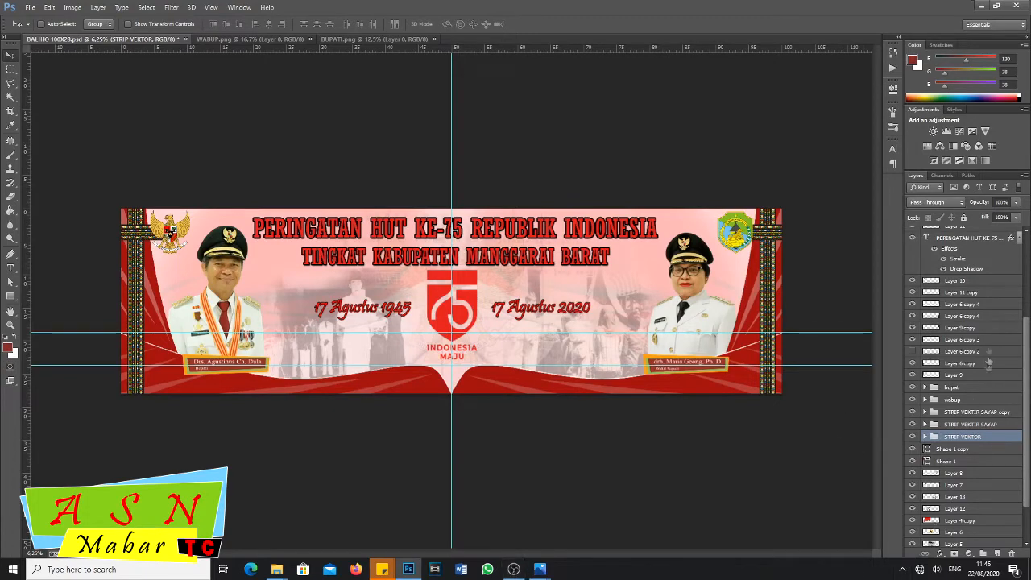
scroll(1029, 384, up, 4)
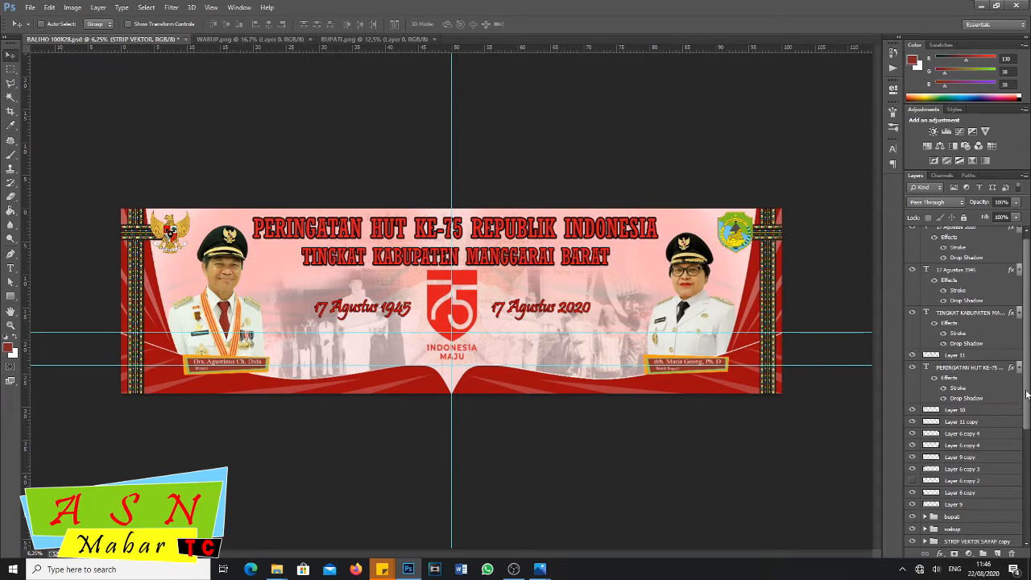
scroll(1027, 358, up, 1)
scroll(1028, 358, down, 6)
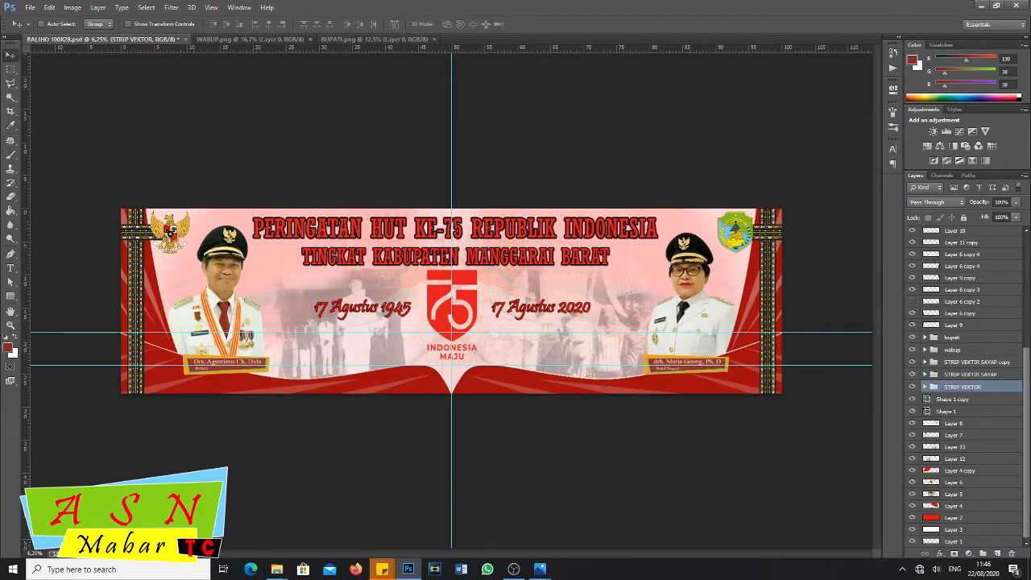
scroll(1028, 359, up, 6)
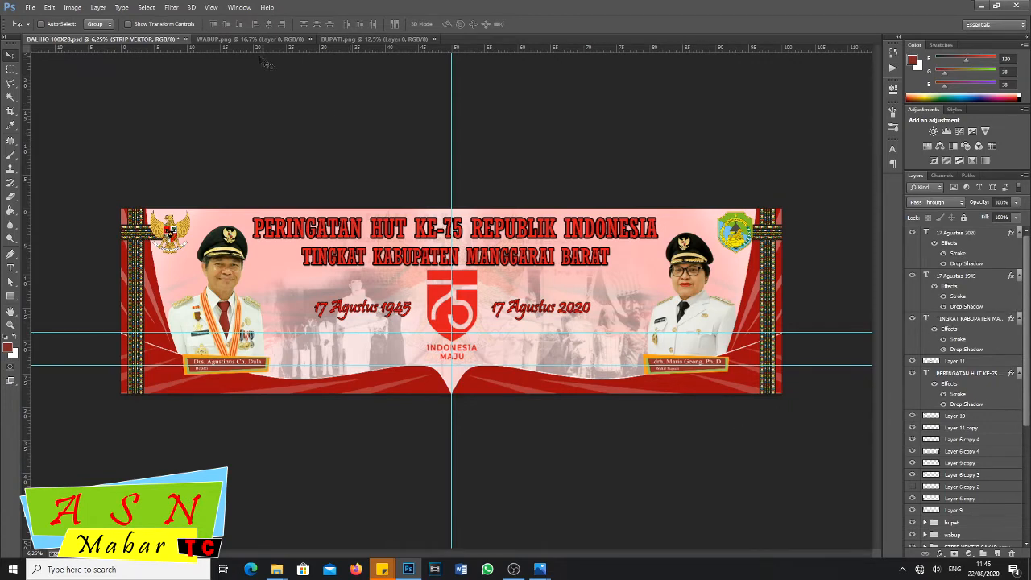
- View the cut-out portraits in WABUP.png and BUPATI.png, and return to the BALIHO 100X28.psd document
click(240, 39)
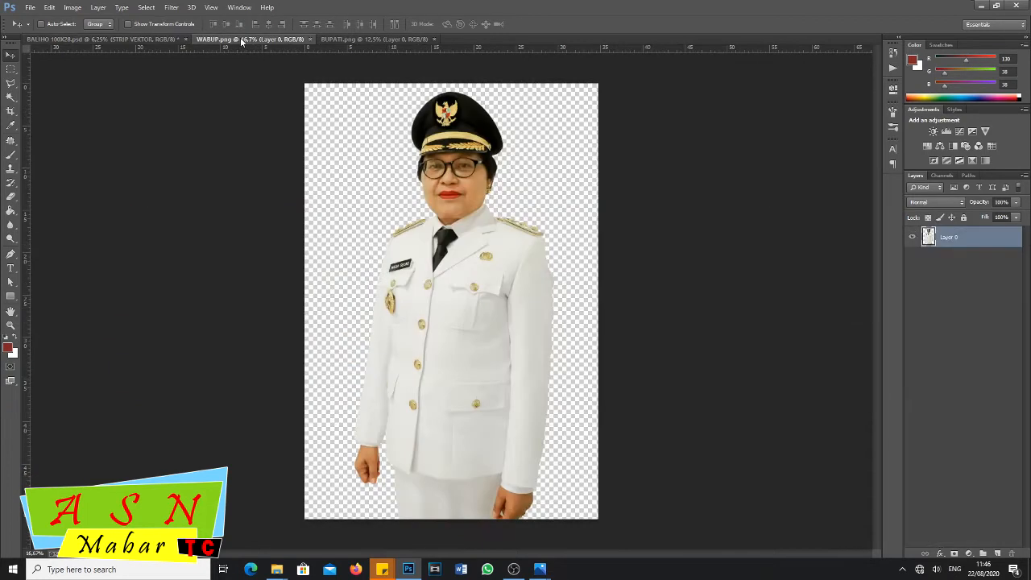
click(354, 39)
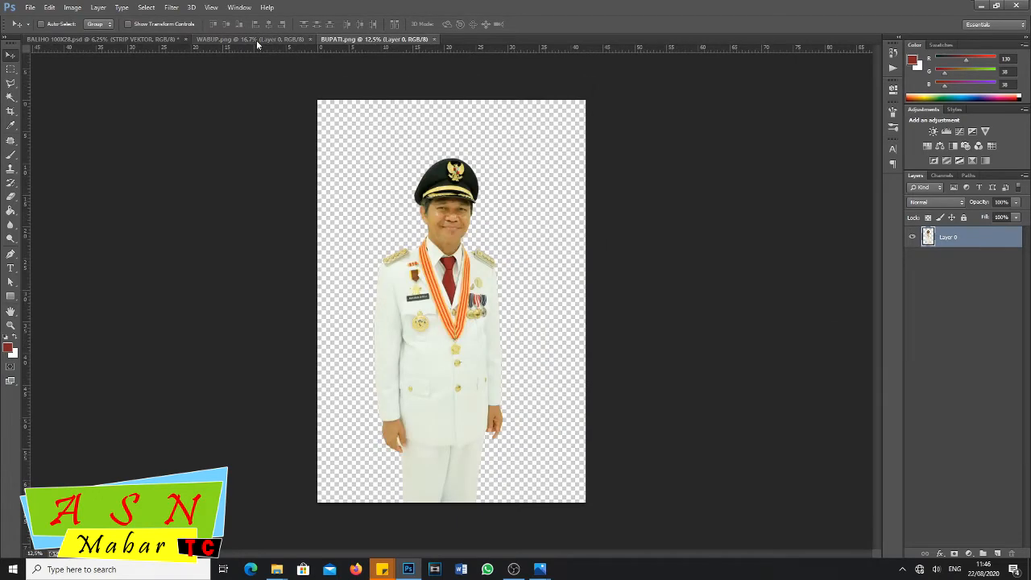
click(357, 41)
click(265, 41)
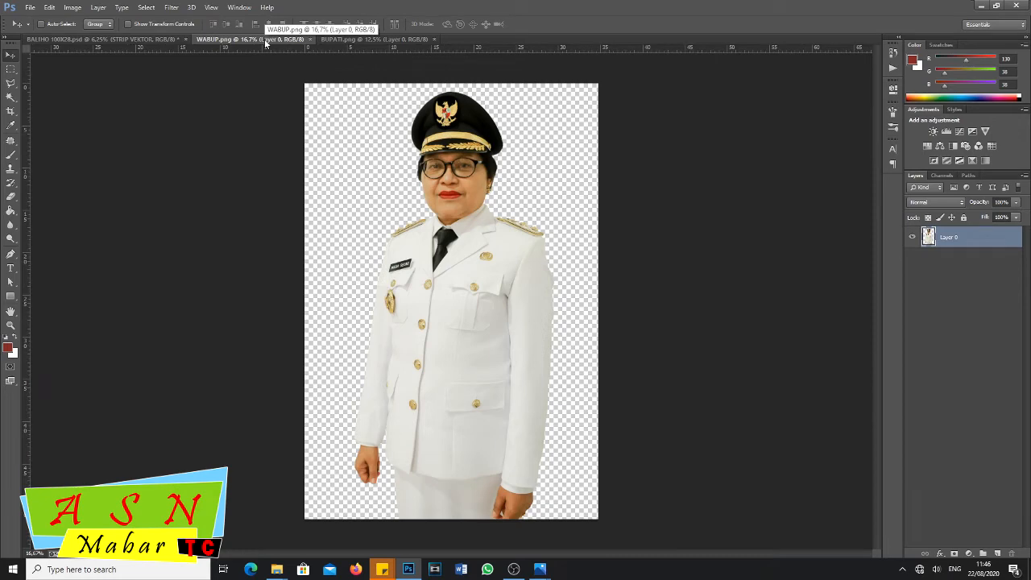
click(340, 42)
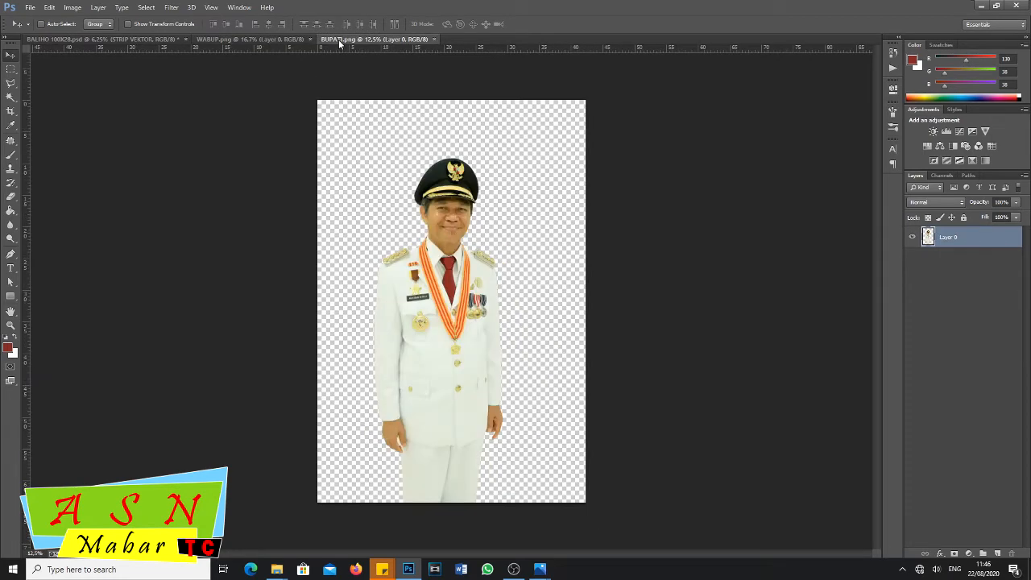
click(242, 39)
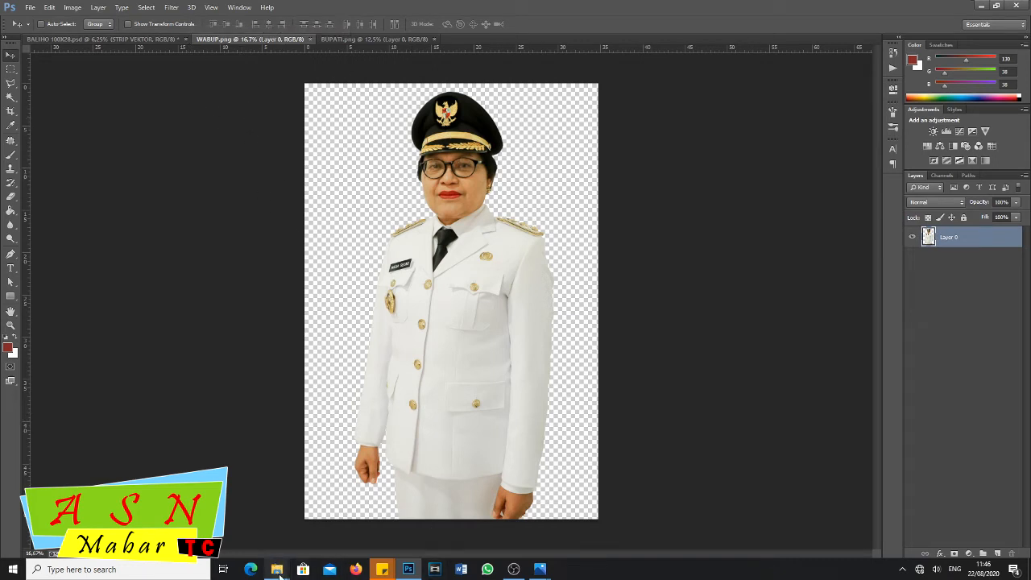
mouse_move(280, 574)
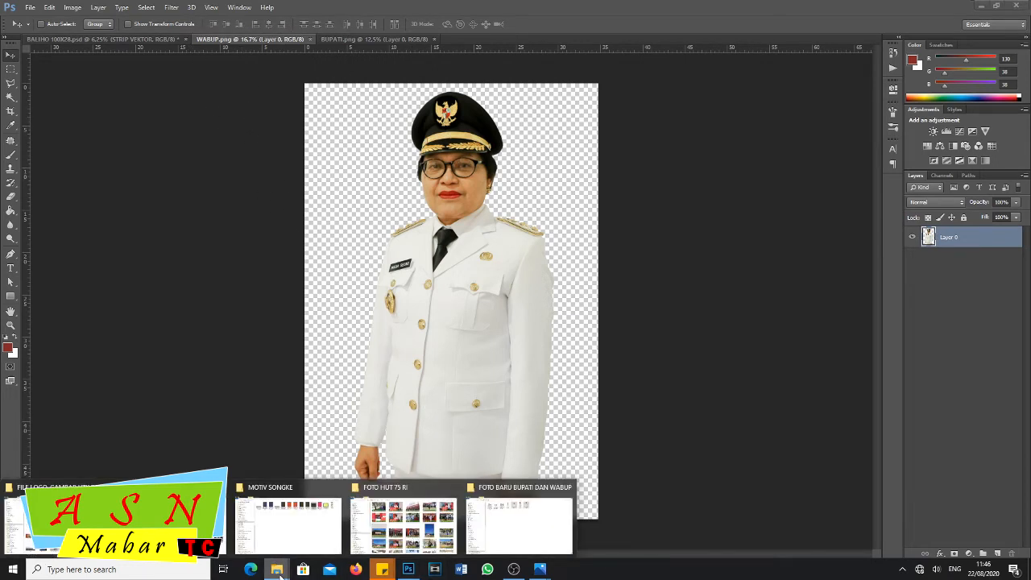
click(92, 37)
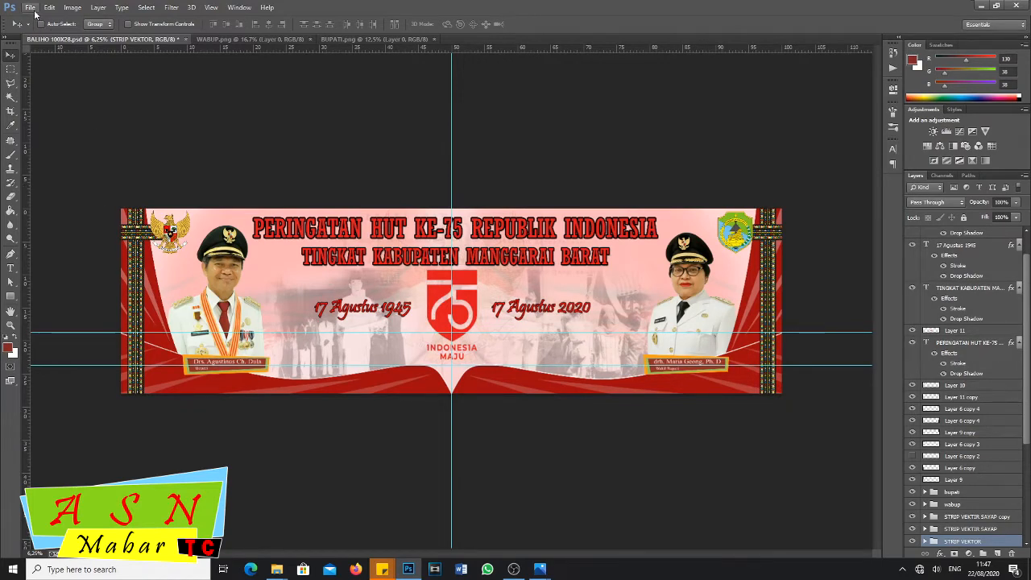
- Inspect the banner's width, height and available measurement units in the Image Size settings
click(32, 9)
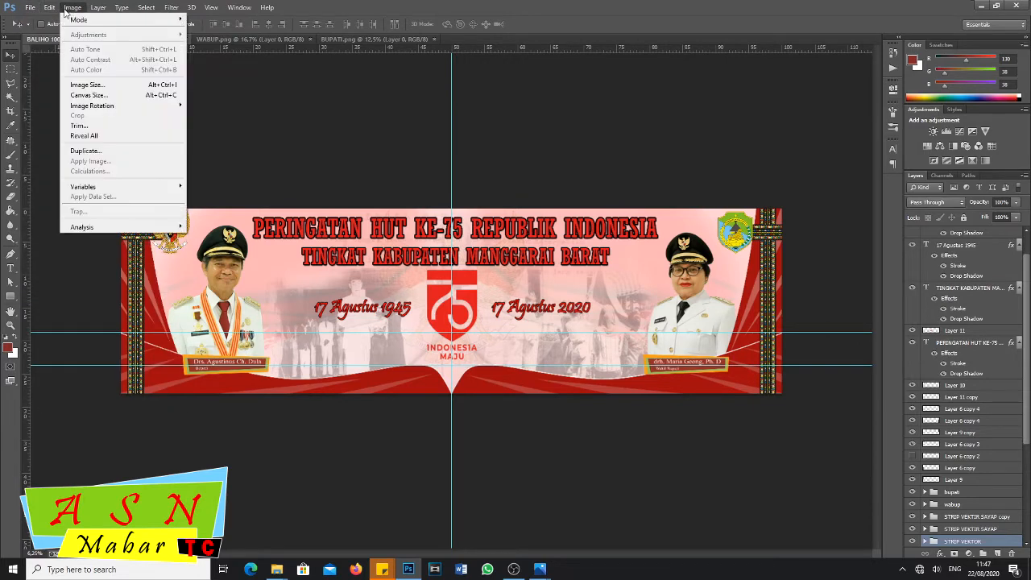
click(70, 9)
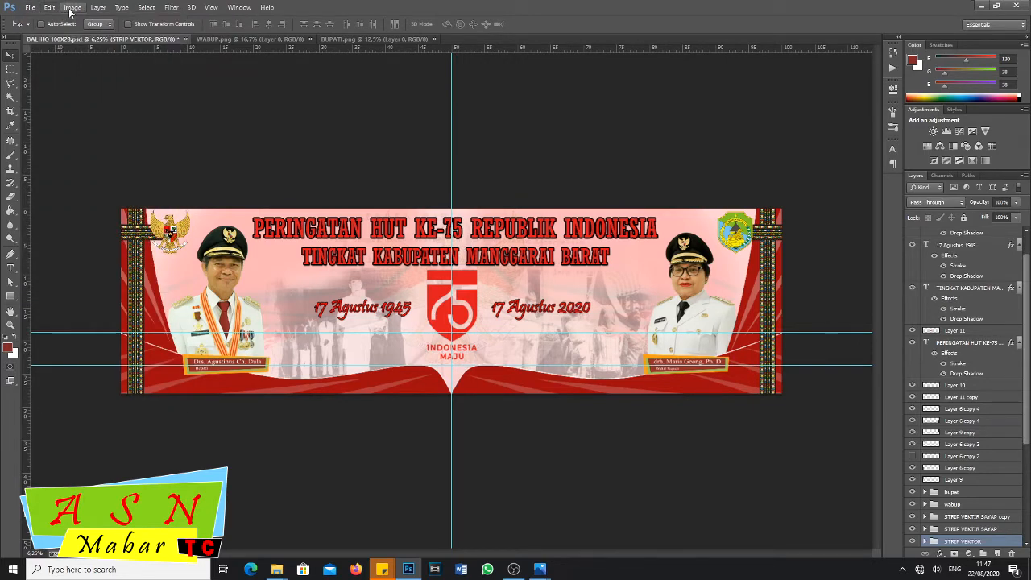
click(71, 9)
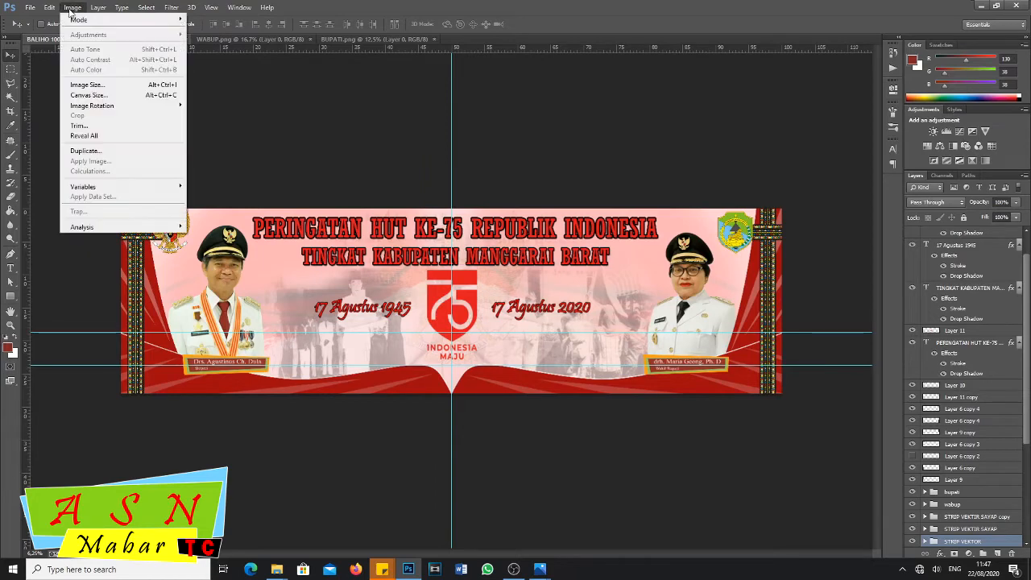
click(87, 85)
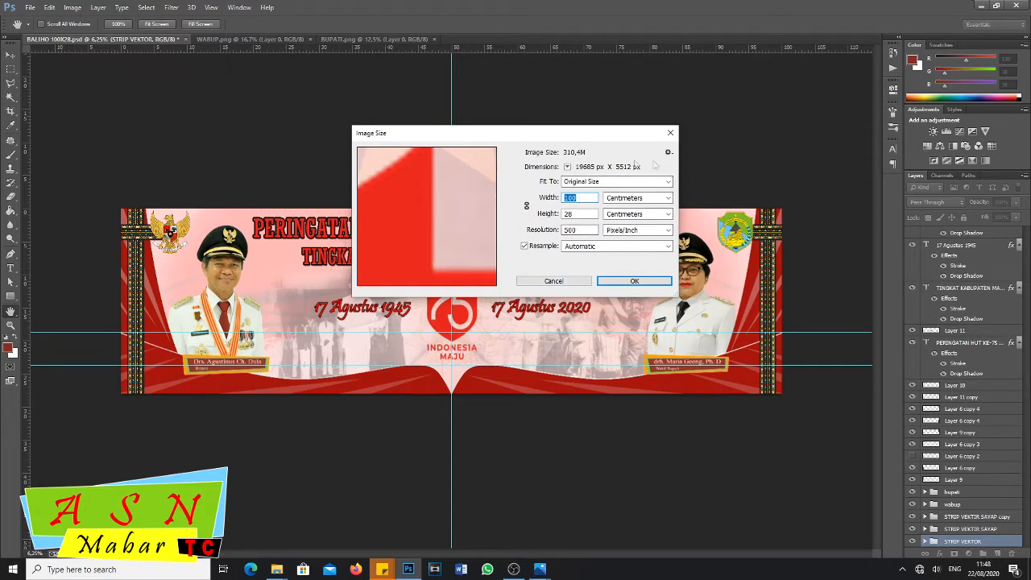
click(634, 202)
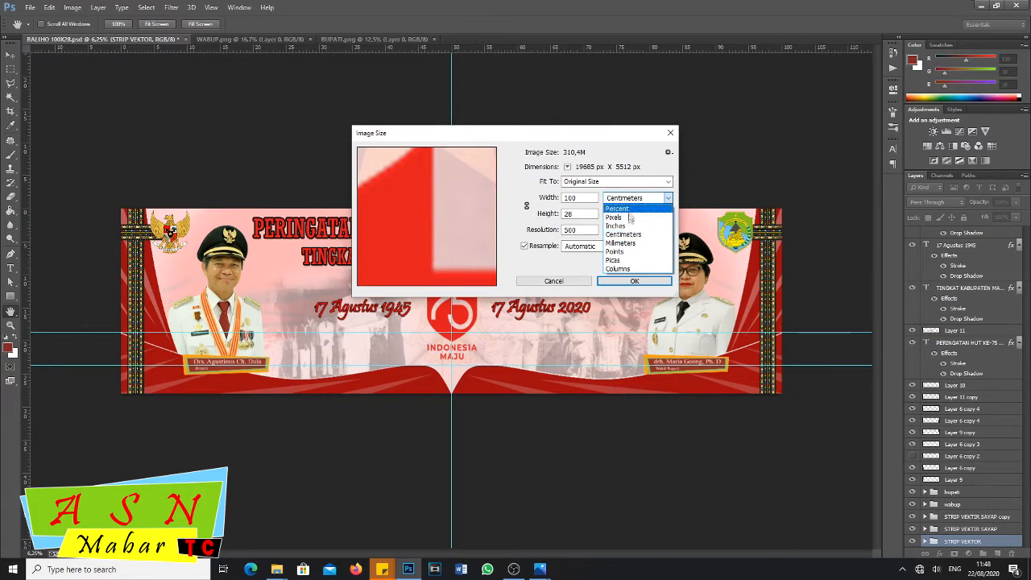
click(644, 201)
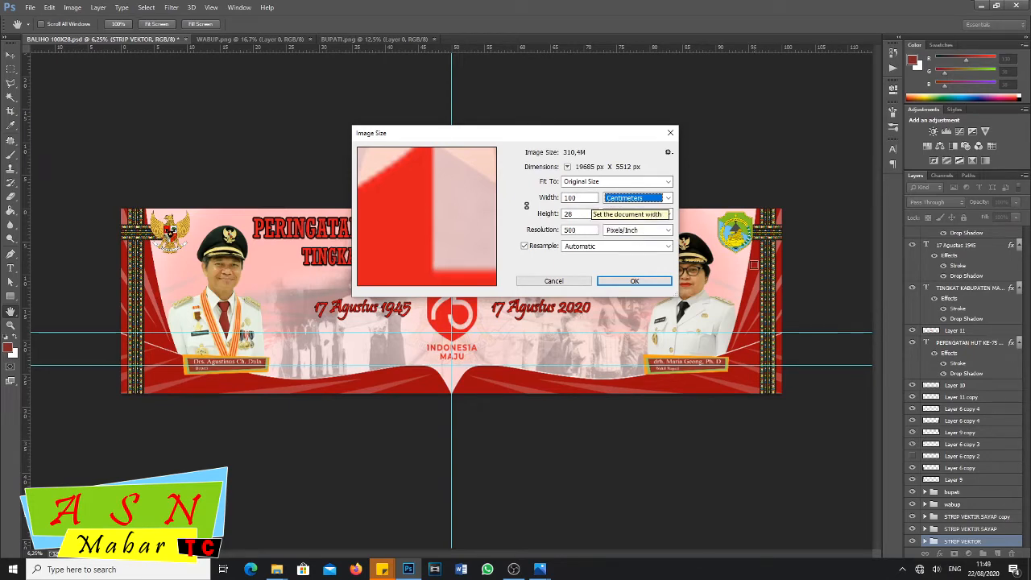
click(578, 197)
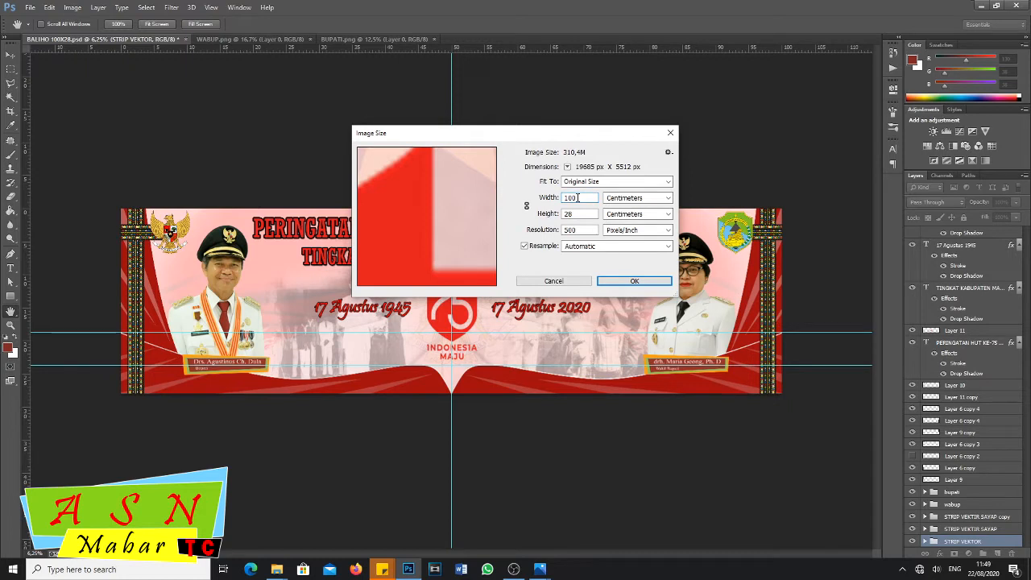
- Try an image resolution of 72 pixels/inch, re-enter 500, and dismiss the Image Size settings without applying them
drag(579, 230, 567, 228)
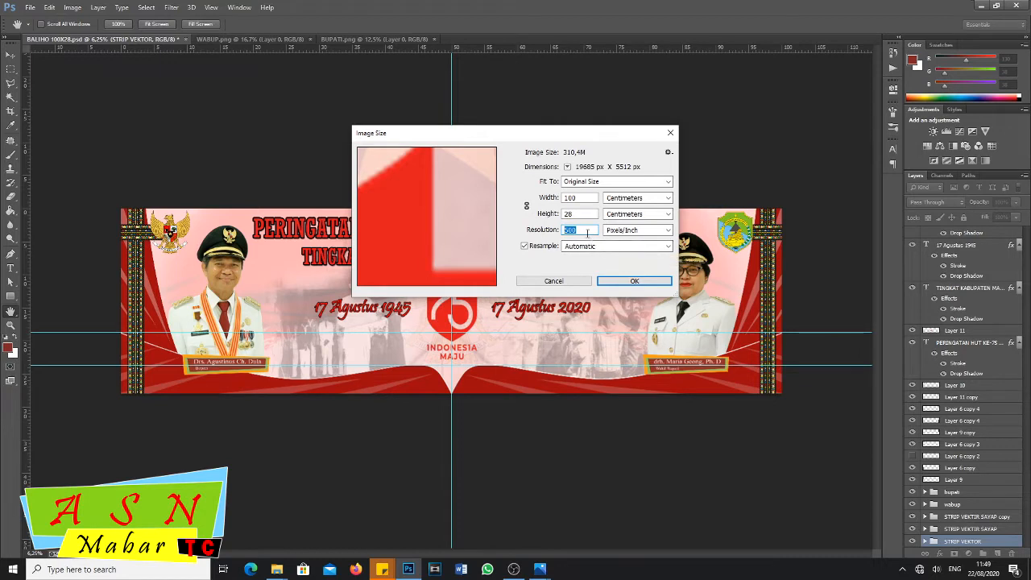
text(7)
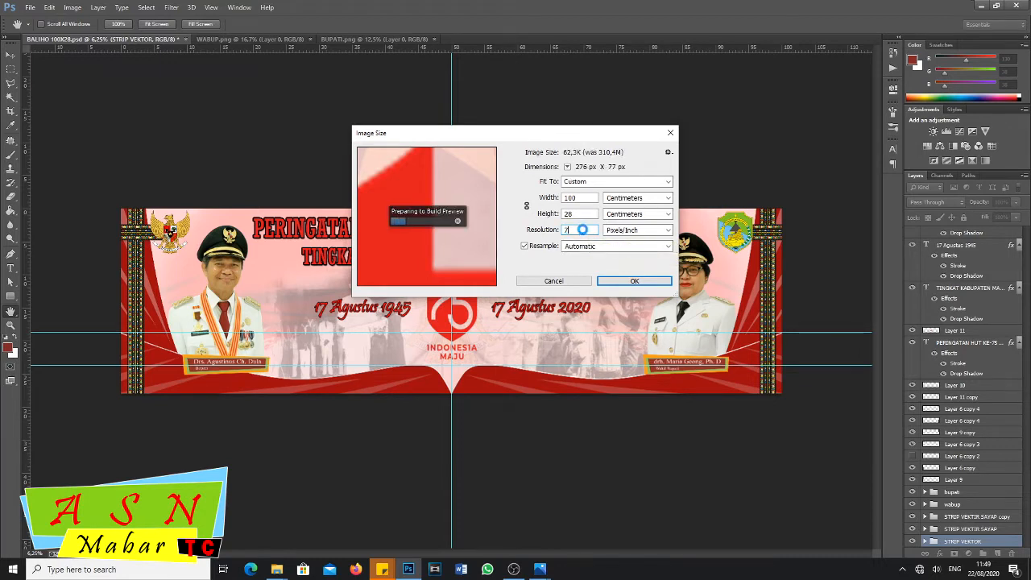
text(2)
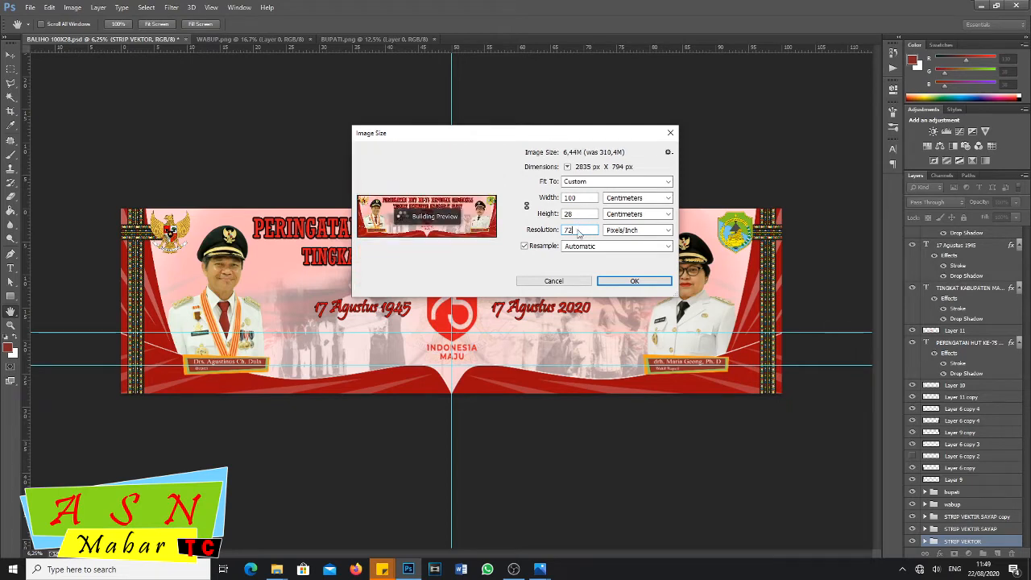
key(BackSpace)
key(BackSpace)
text(500)
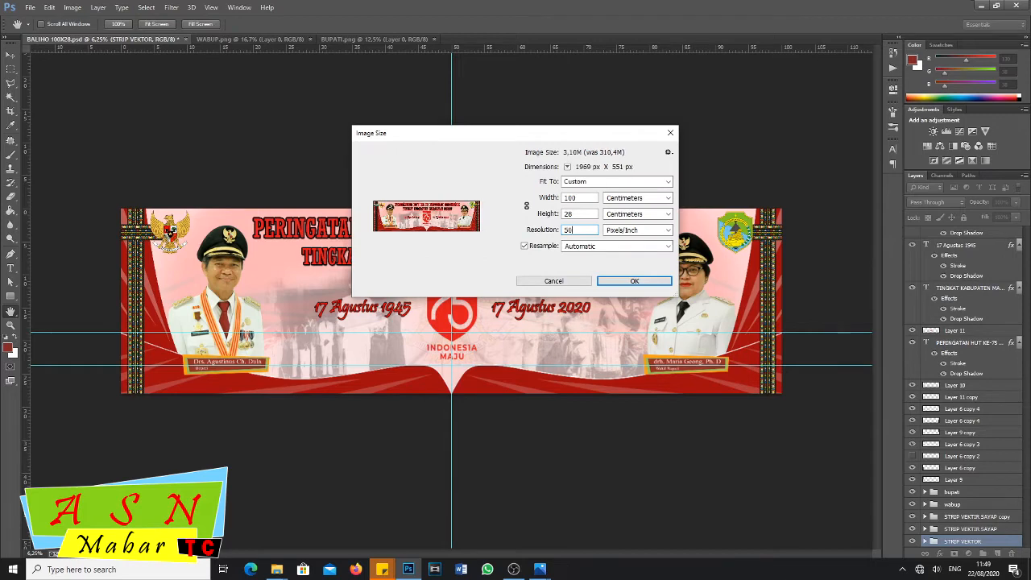
click(670, 132)
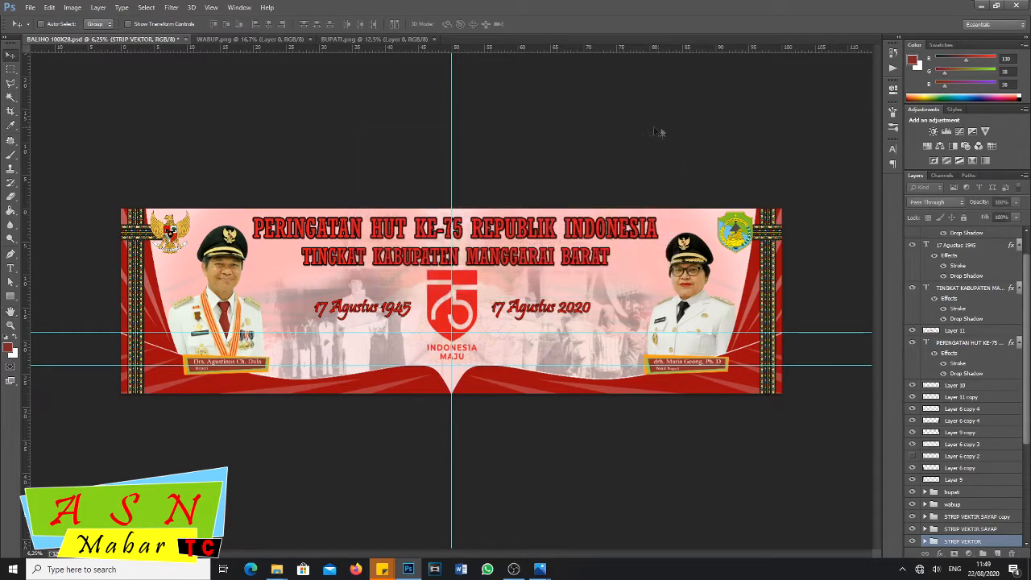
- Start a new document and name it BALIHO 17 AGUSTUS 2020
click(29, 8)
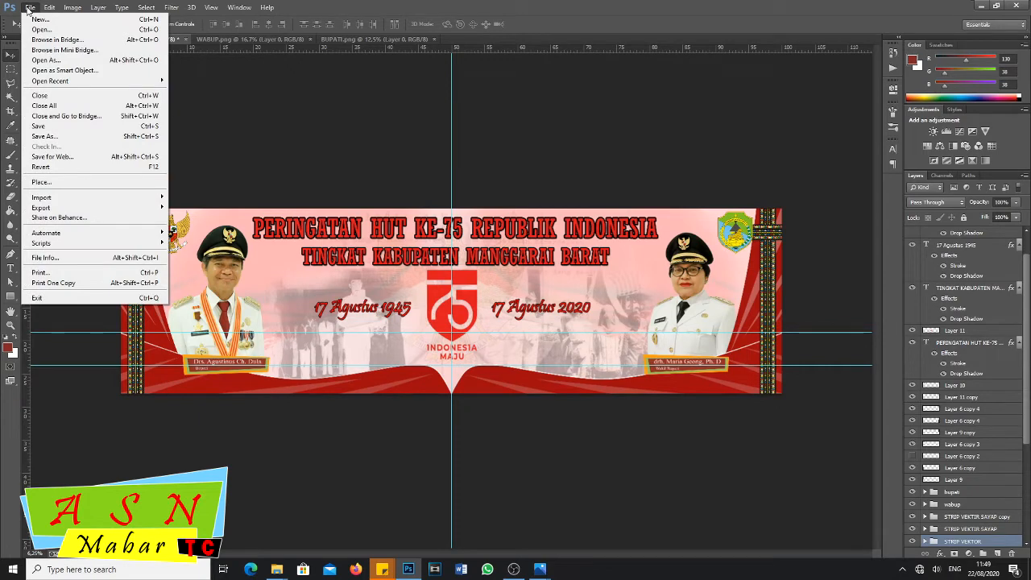
click(39, 19)
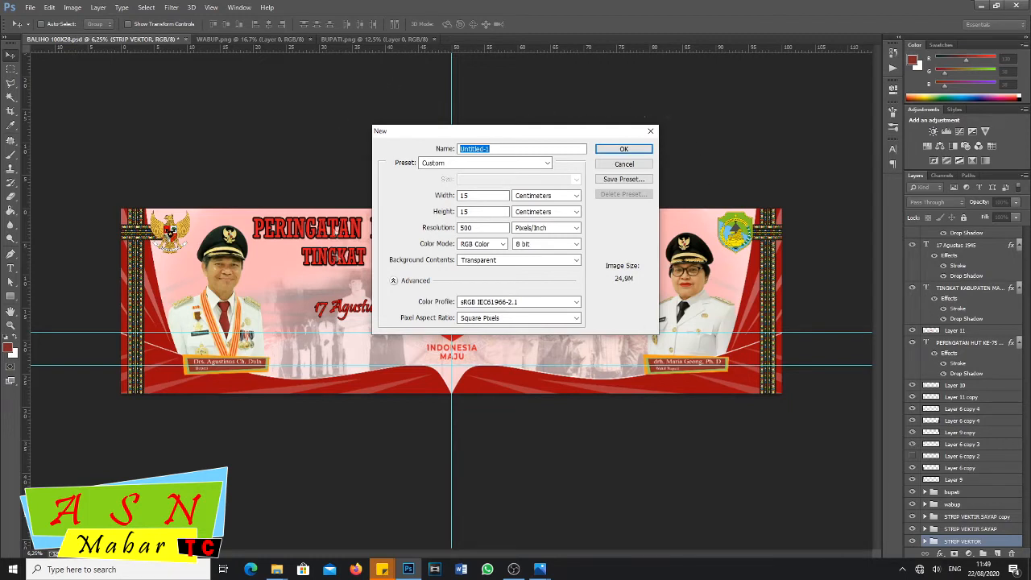
click(499, 149)
double_click(500, 149)
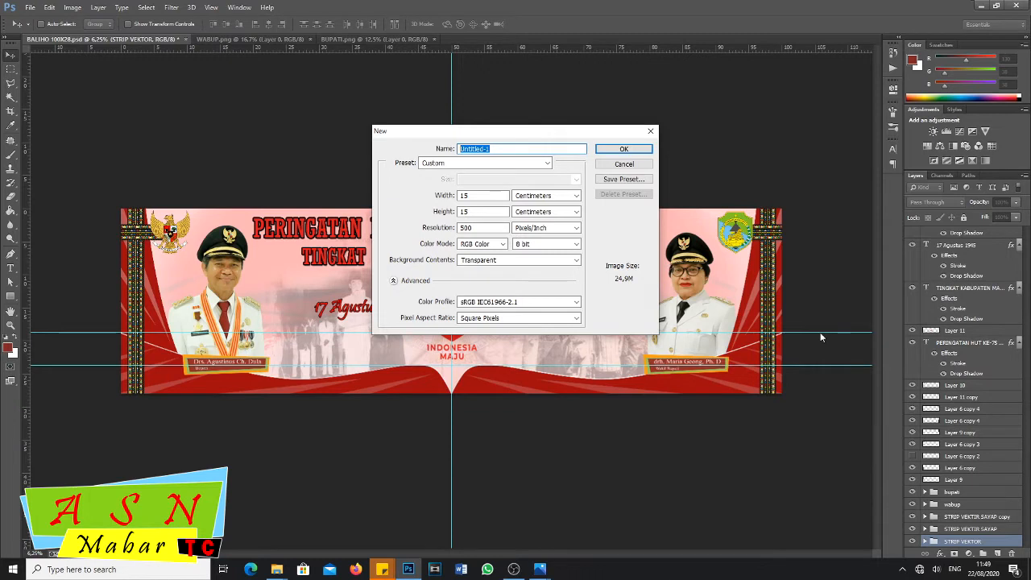
text(bALIHO 17 AGUSTUS 2020)
- Set the new document's width to 100 cm and its height to 28 cm
click(468, 196)
double_click(471, 196)
text(100)
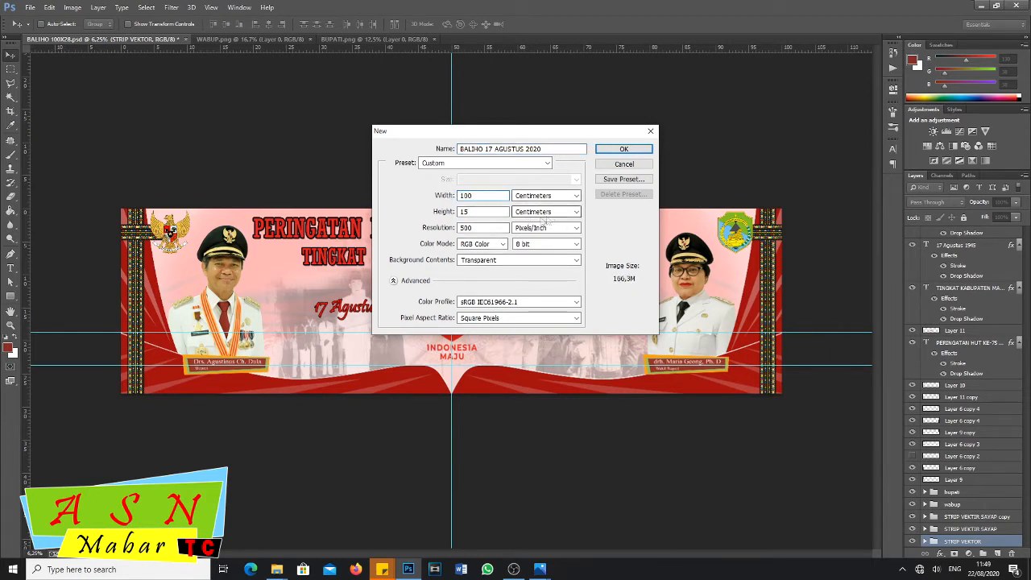
double_click(473, 212)
text(278)
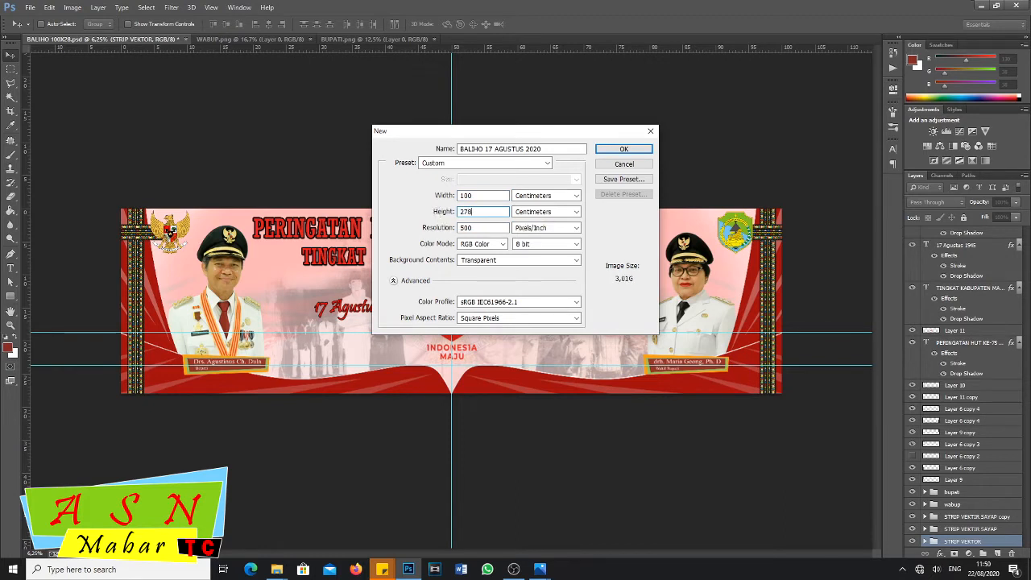
key(BackSpace)
key(BackSpace)
text(8)
- Keep the new document's resolution at 500 pixels/inch and create the document
click(484, 228)
drag(475, 229, 457, 230)
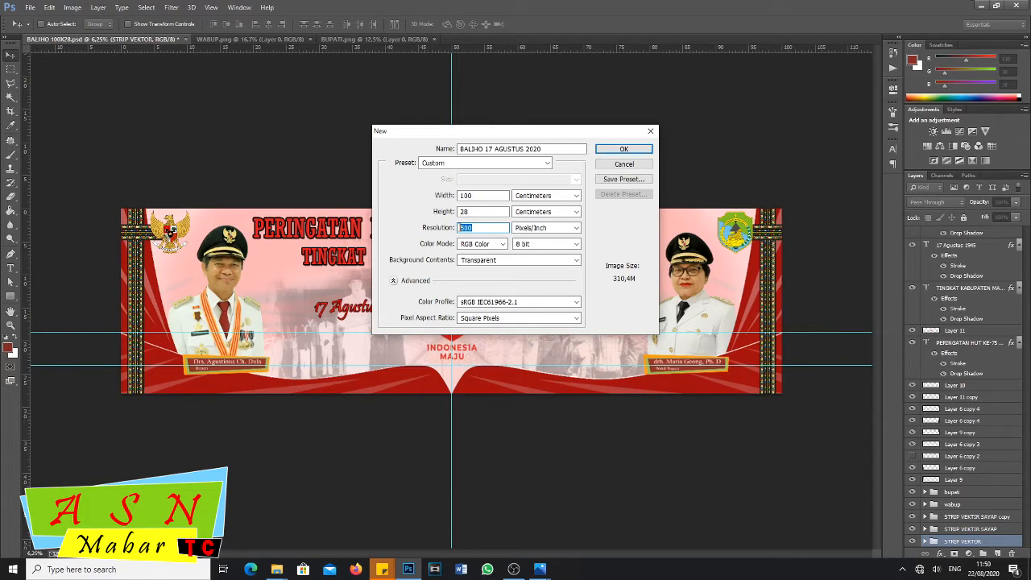
click(525, 229)
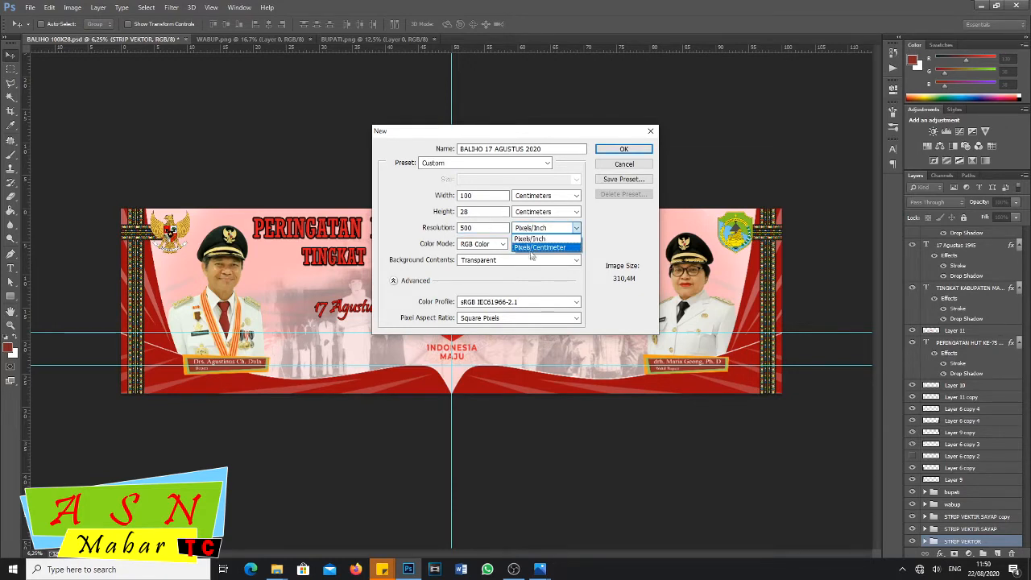
click(536, 240)
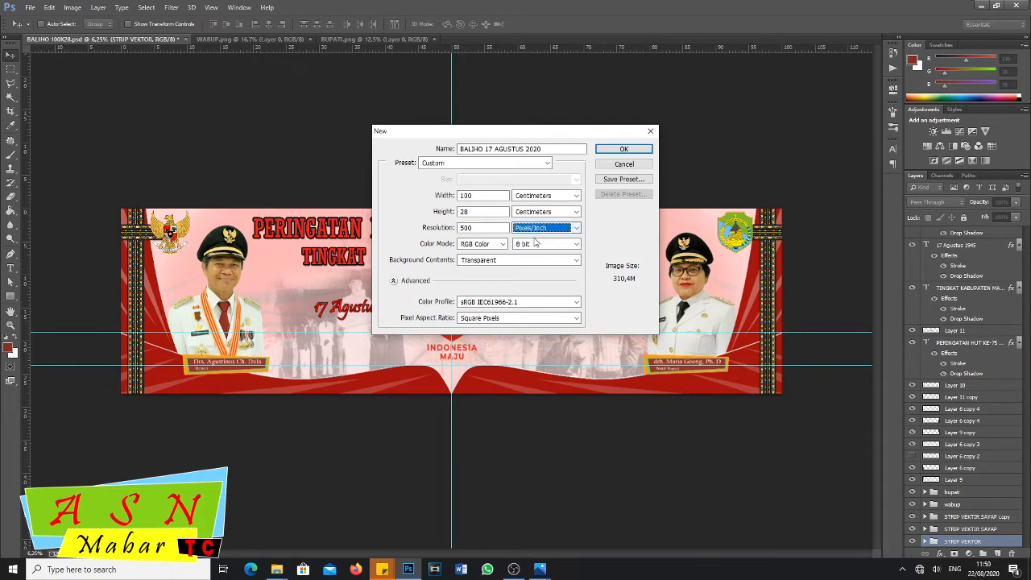
click(542, 232)
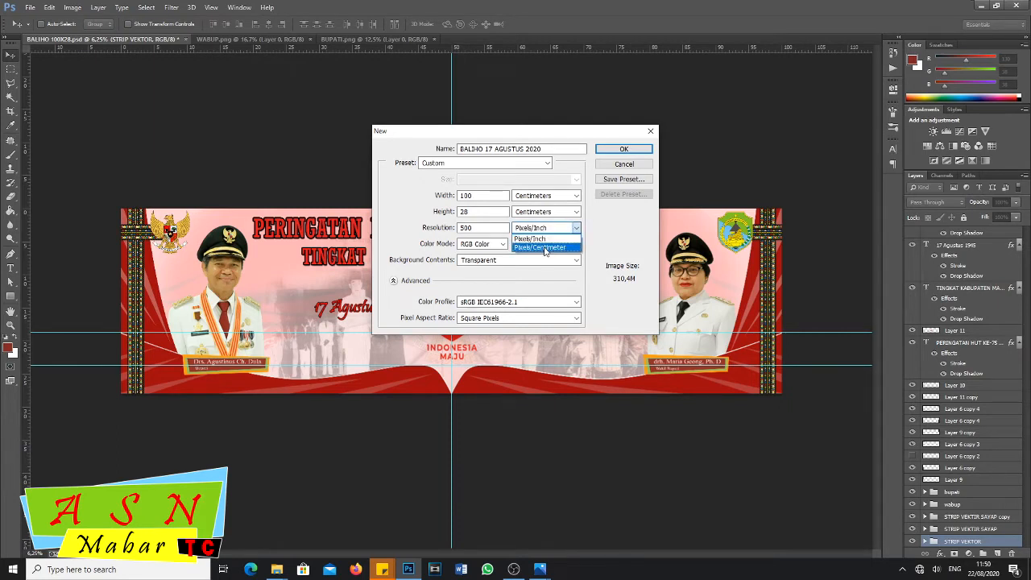
click(545, 231)
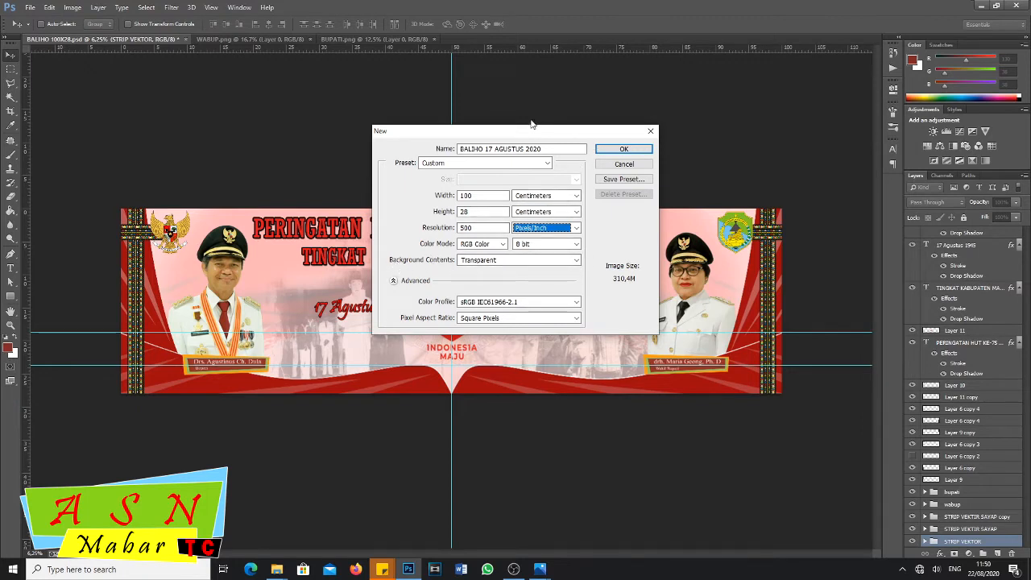
click(614, 151)
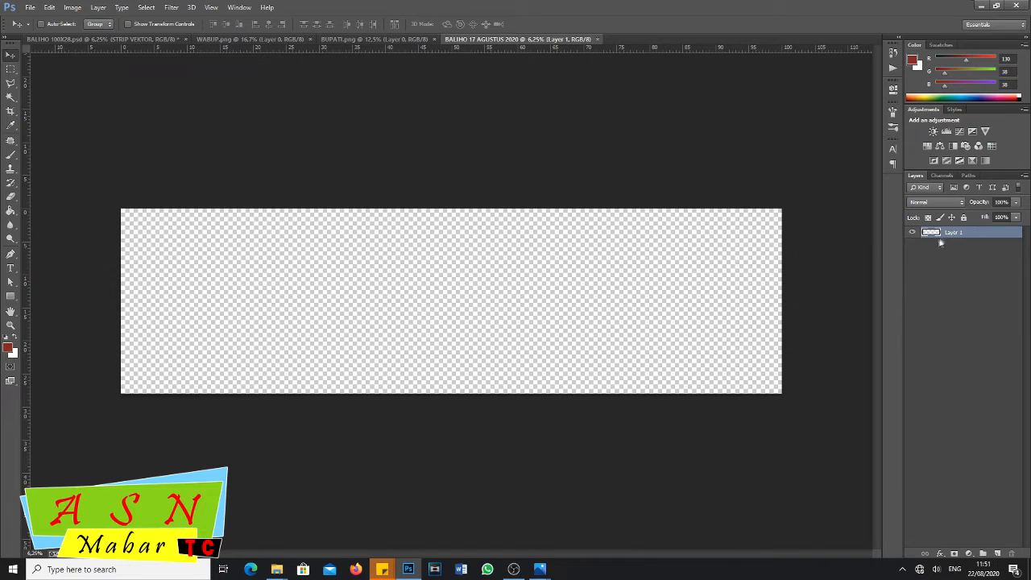
- Add a second layer to the BALIHO 17 AGUSTUS 2020 document and rename the bottom layer BG PUTIH
click(69, 38)
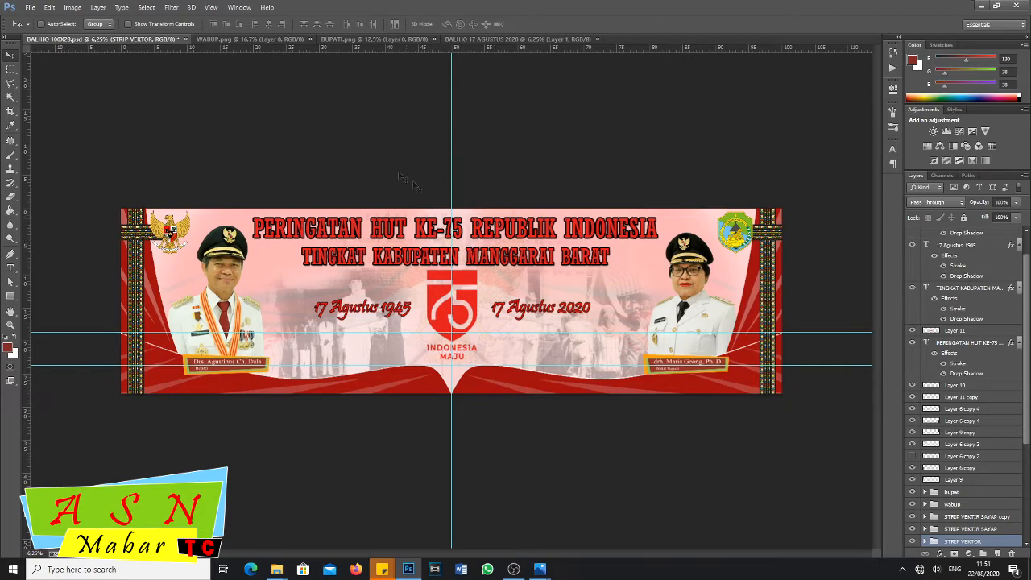
click(472, 39)
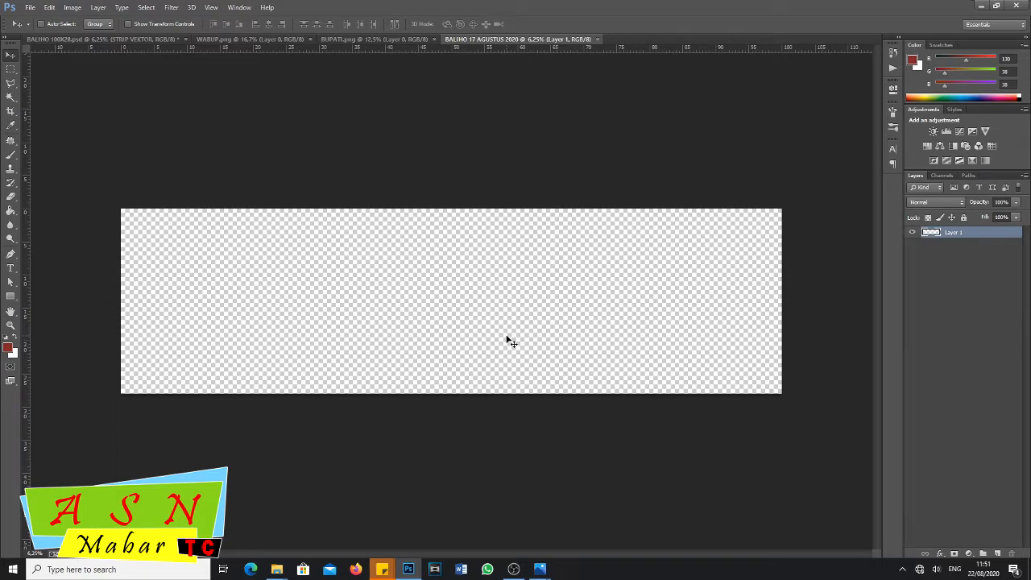
click(999, 556)
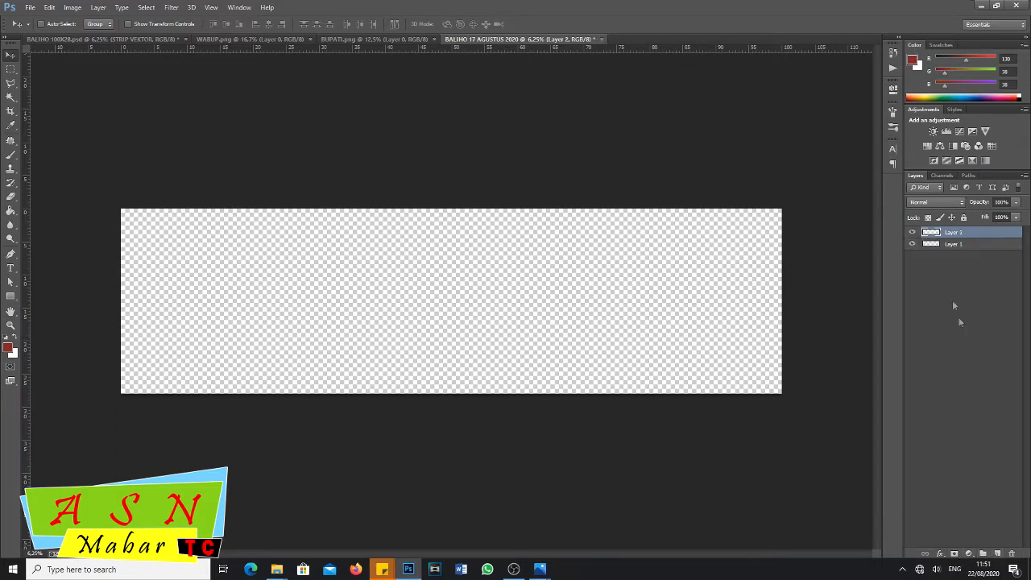
click(963, 246)
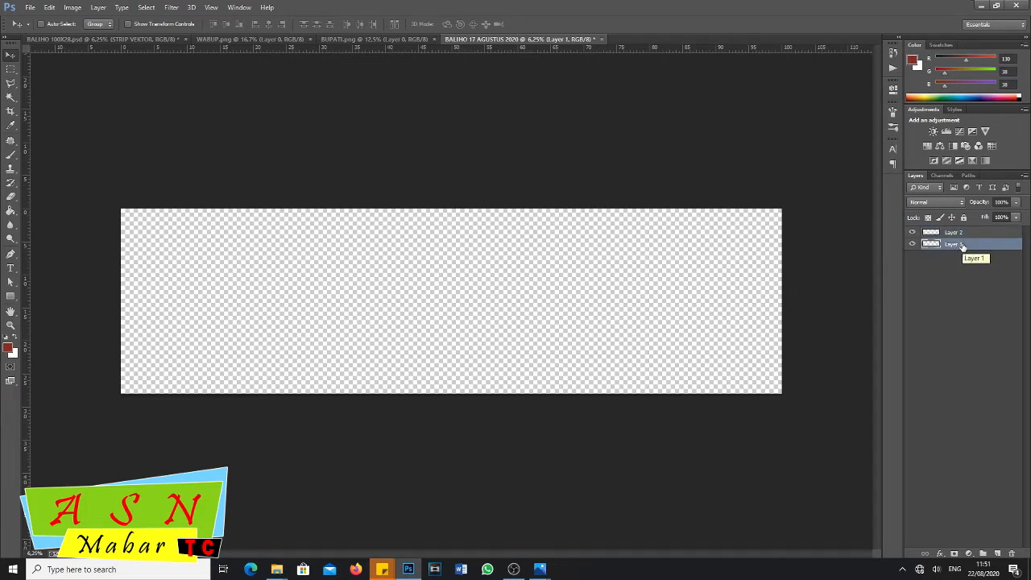
double_click(962, 243)
text(BG PUTIH)
key(Return)
- Set the foreground colour to white (ffffff) and fill the BG PUTIH layer with the Paint Bucket tool
click(8, 349)
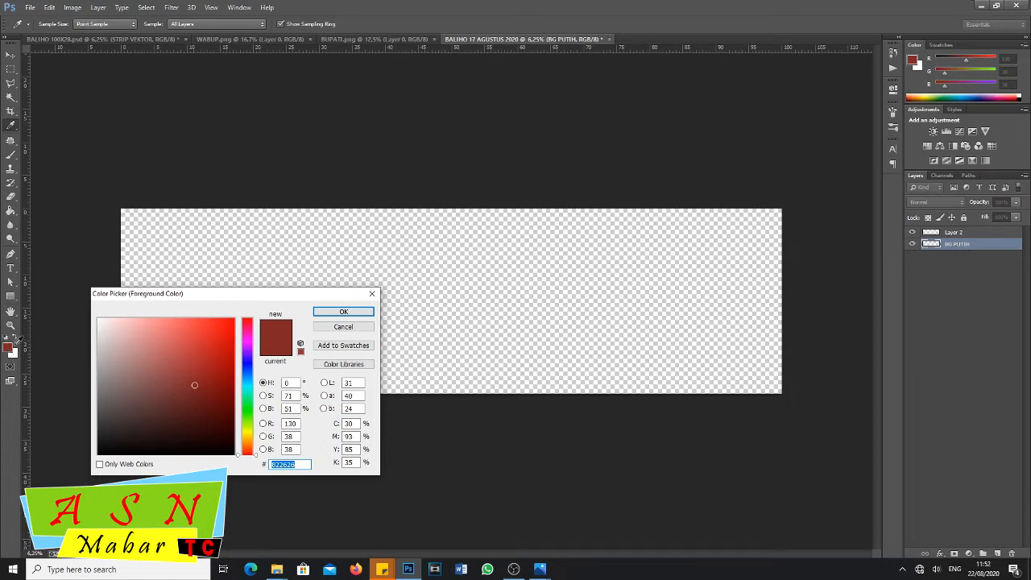
text(ffffff)
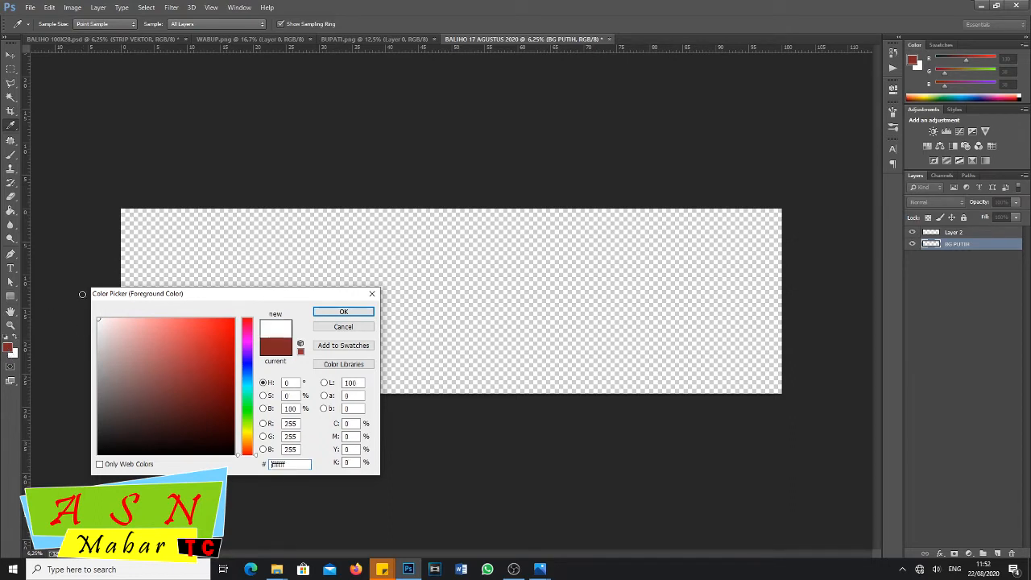
click(336, 313)
key(v)
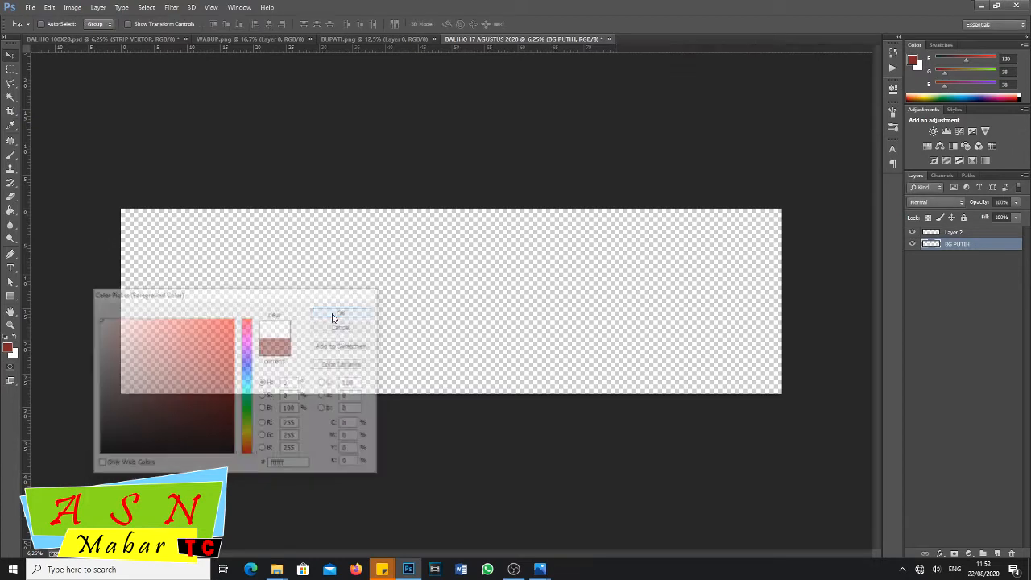
click(13, 214)
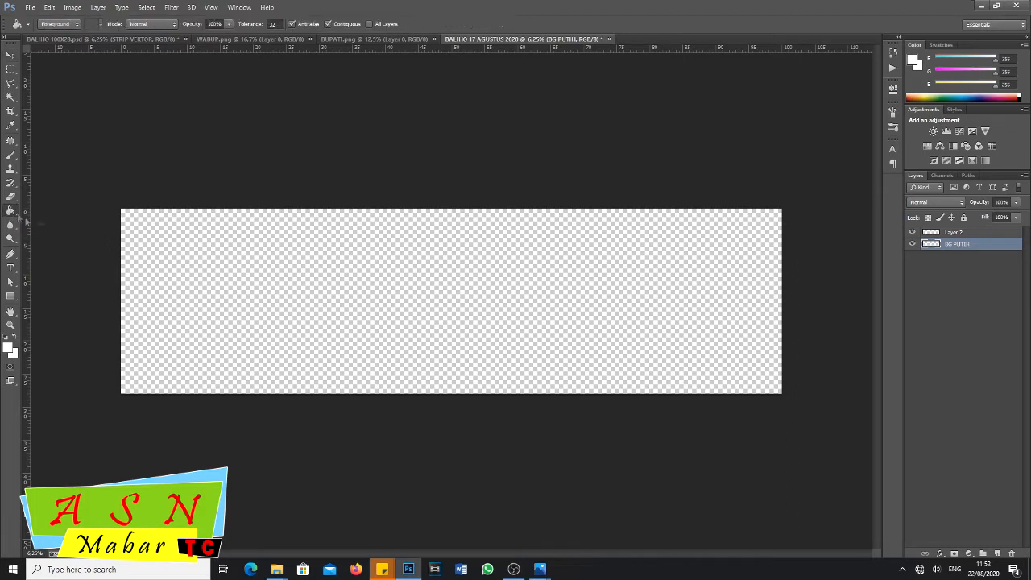
click(197, 271)
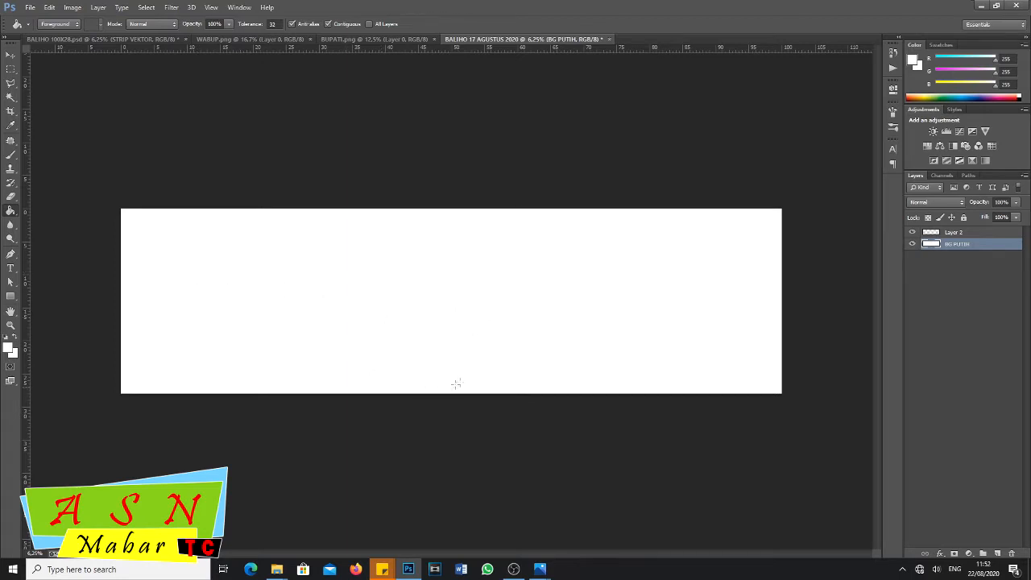
- Rename the empty layer above BG PUTIH as BG MERAH
click(958, 235)
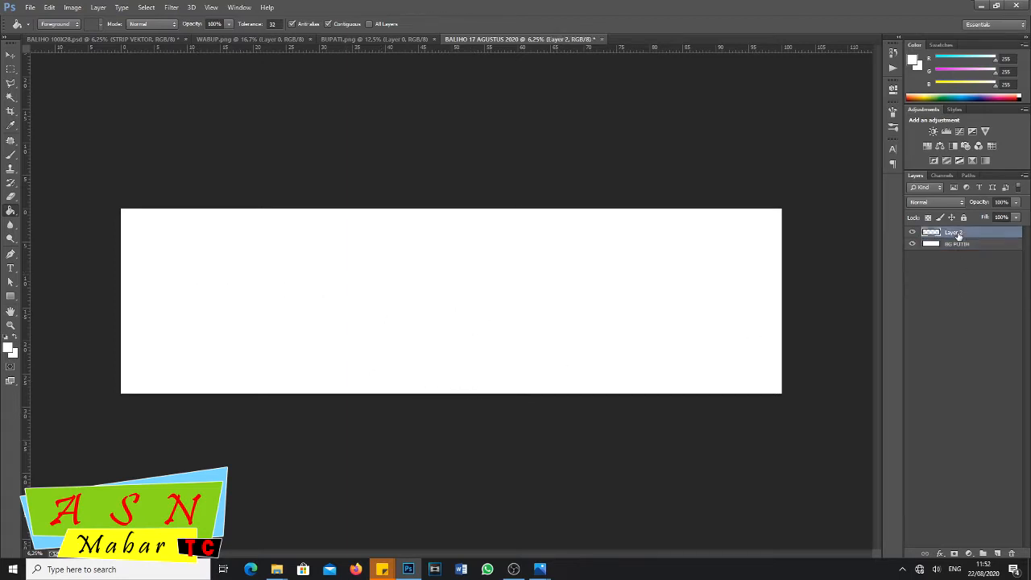
double_click(956, 233)
text(BG MERAH)
key(Return)
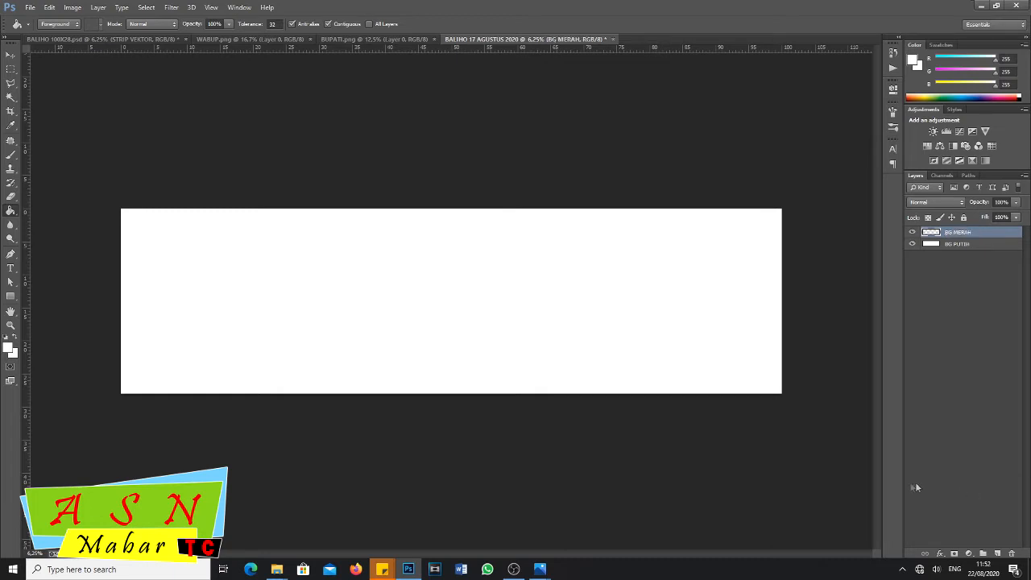
- Fill the BG MERAH layer with red (ff0000) using the Paint Bucket tool and lower its opacity to 33%
click(9, 349)
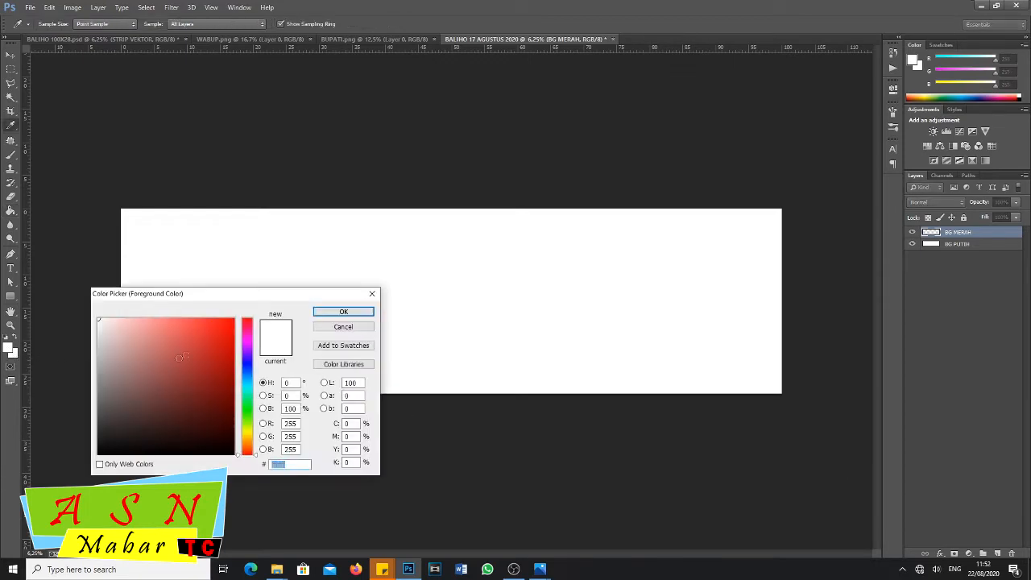
text(ff0000)
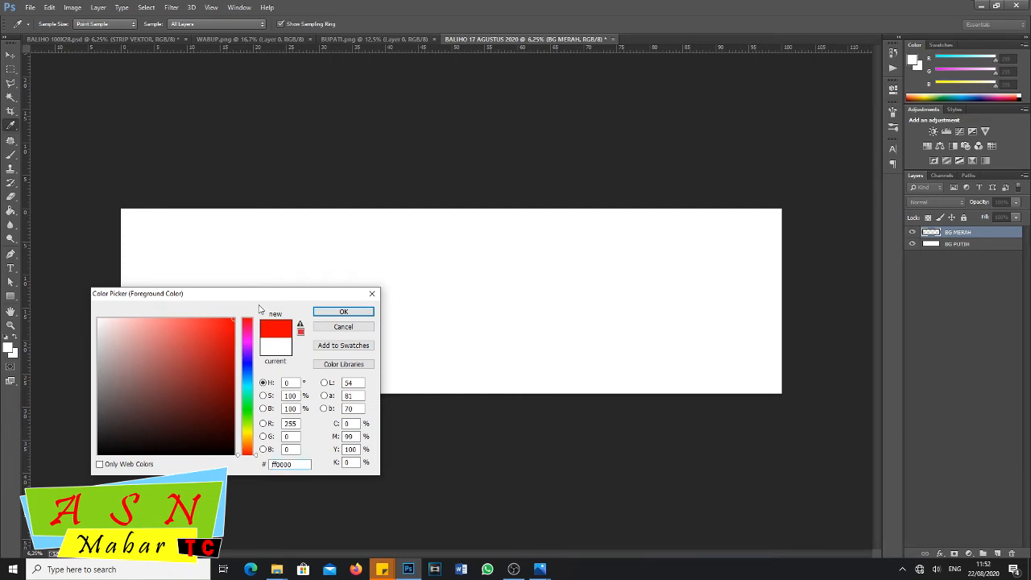
click(344, 312)
key(g)
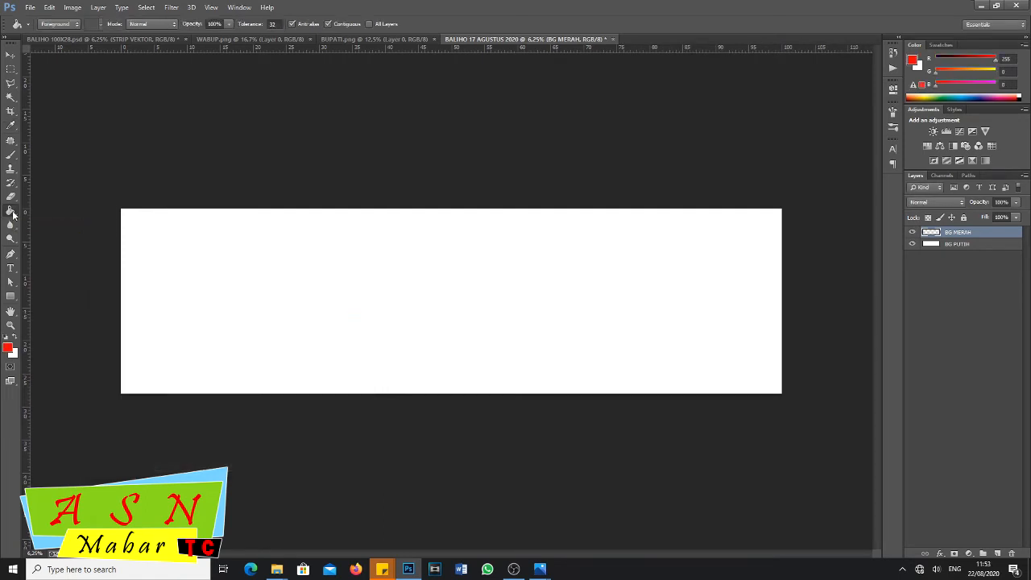
right_click(13, 213)
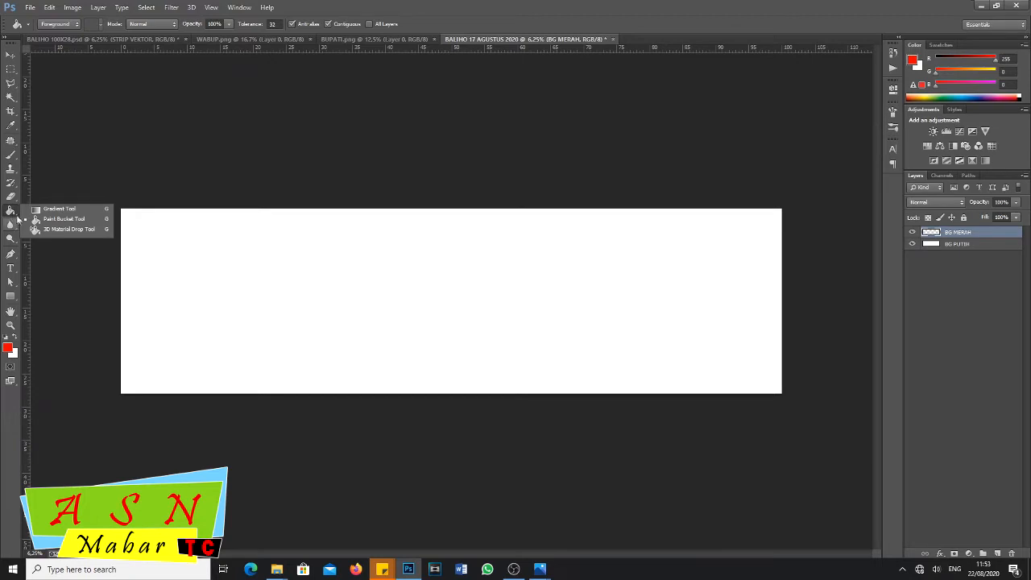
click(14, 215)
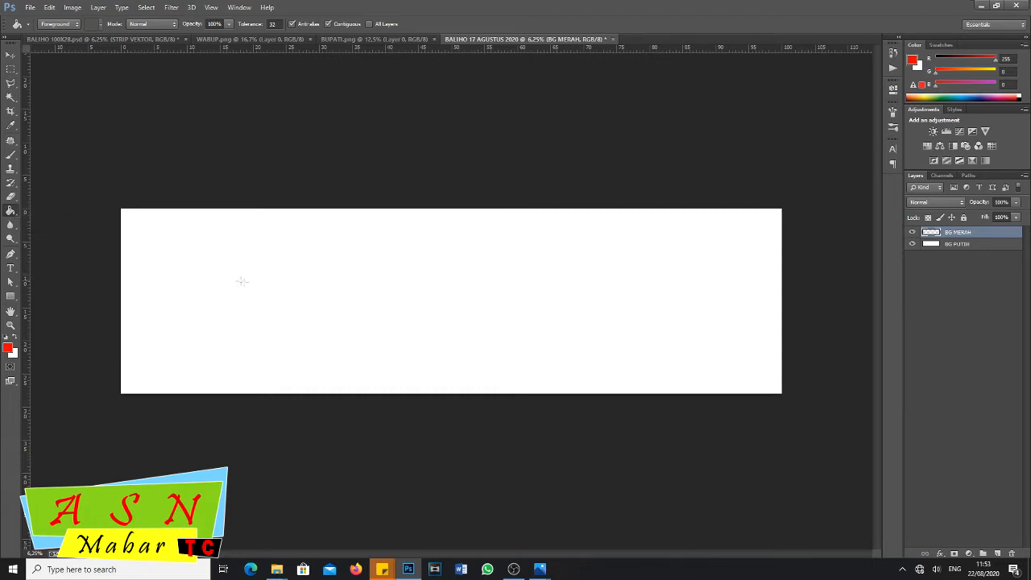
click(270, 284)
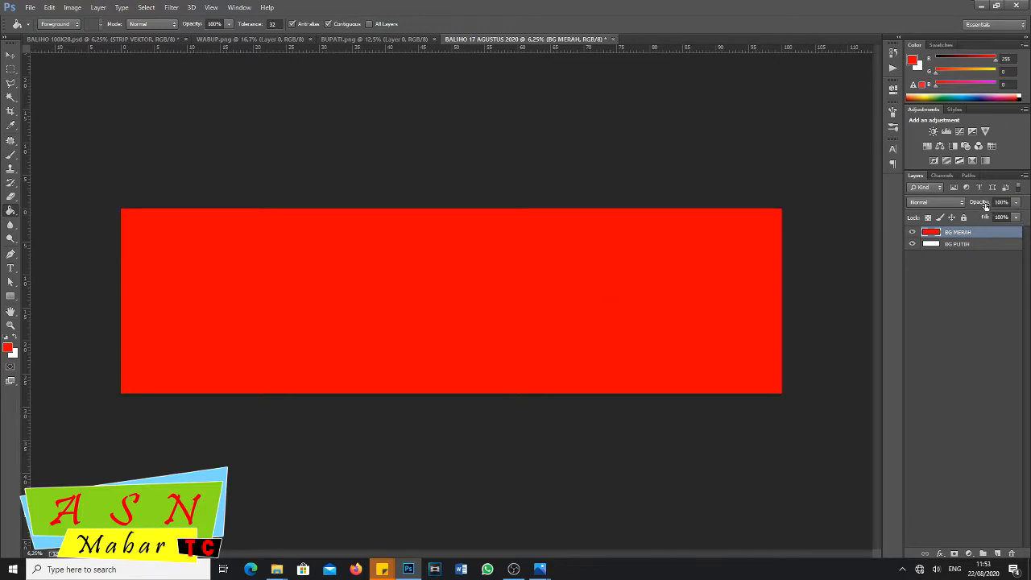
drag(986, 206, 948, 210)
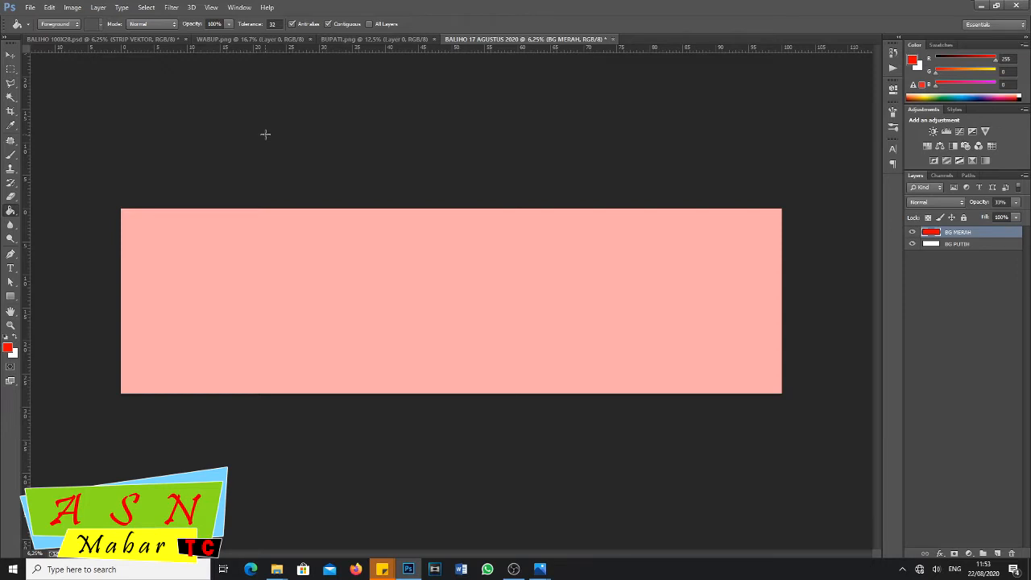
- Compare the background with the finished BALIHO 100X28 banner and add a layer named FRAME TEPI KIRI above BG MERAH
click(100, 38)
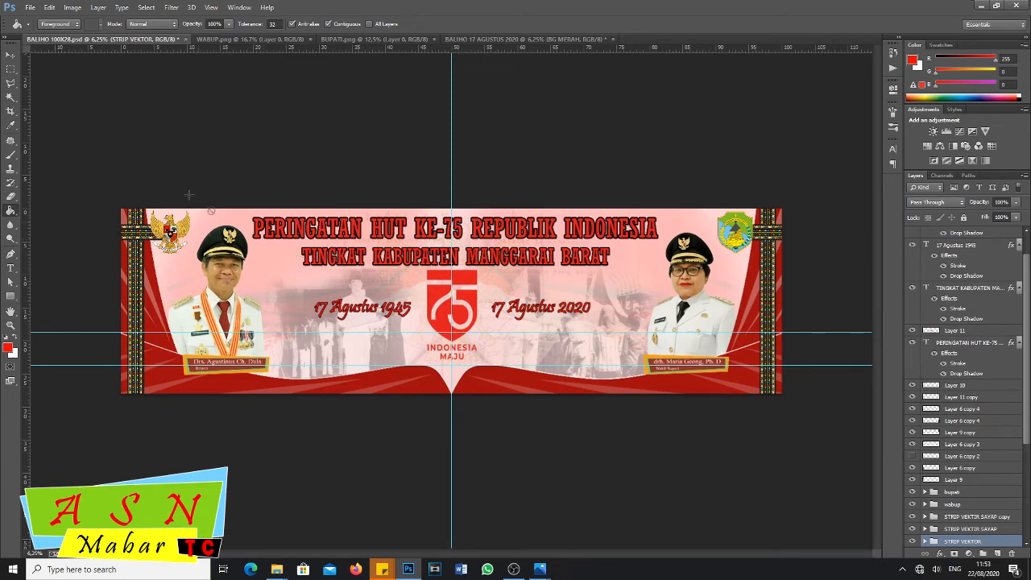
click(507, 40)
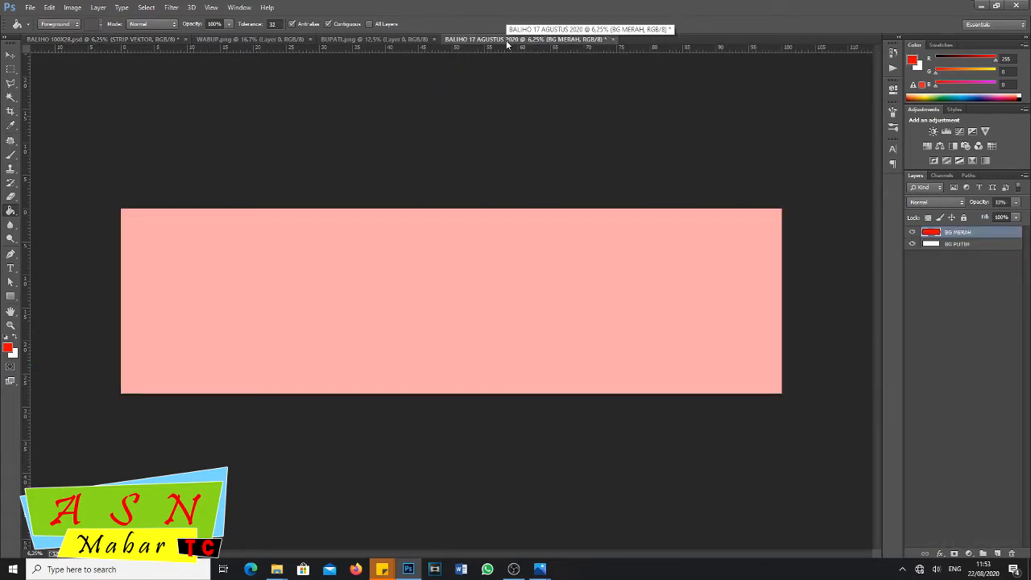
click(70, 40)
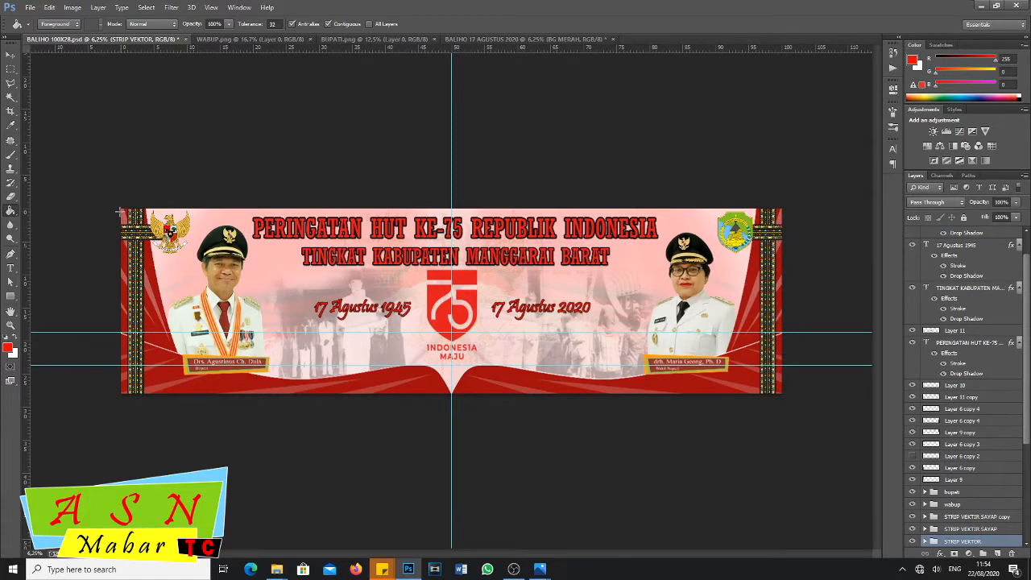
click(11, 55)
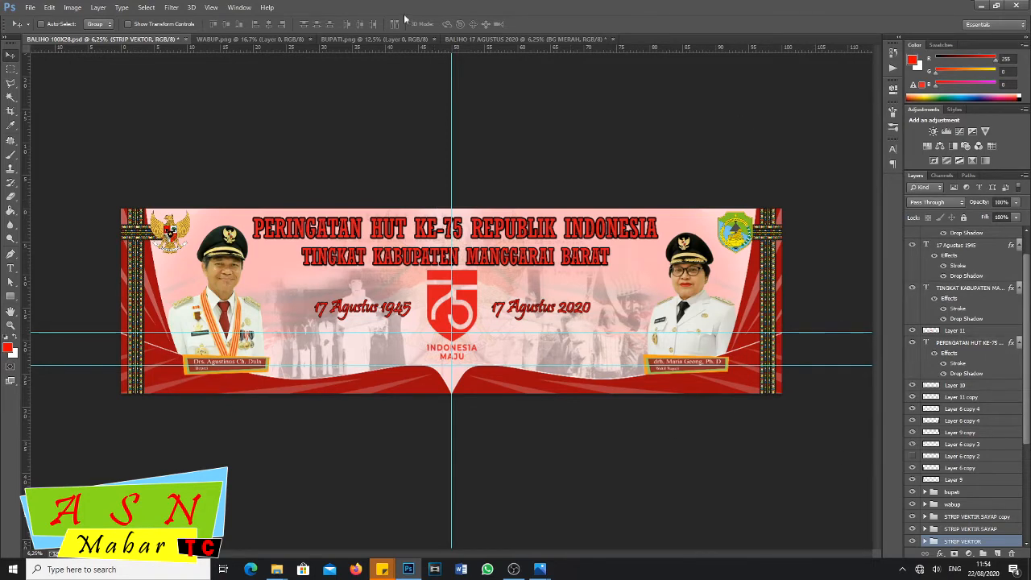
click(487, 39)
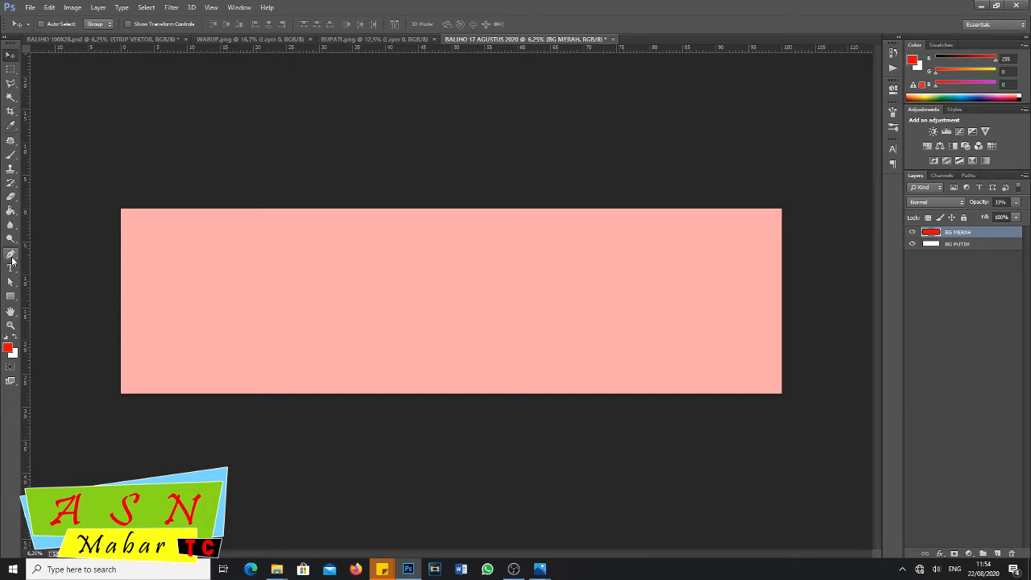
click(999, 554)
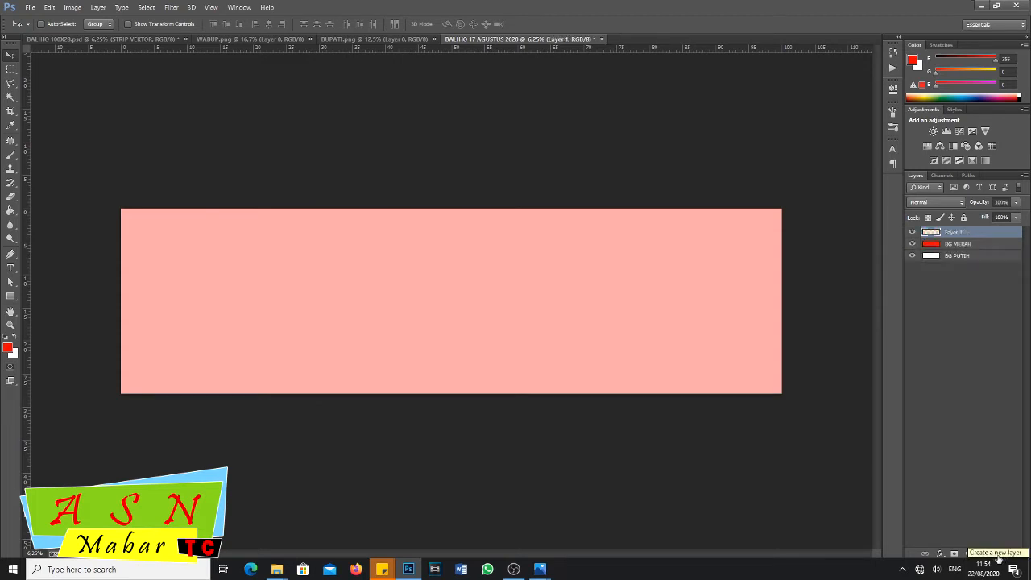
double_click(957, 233)
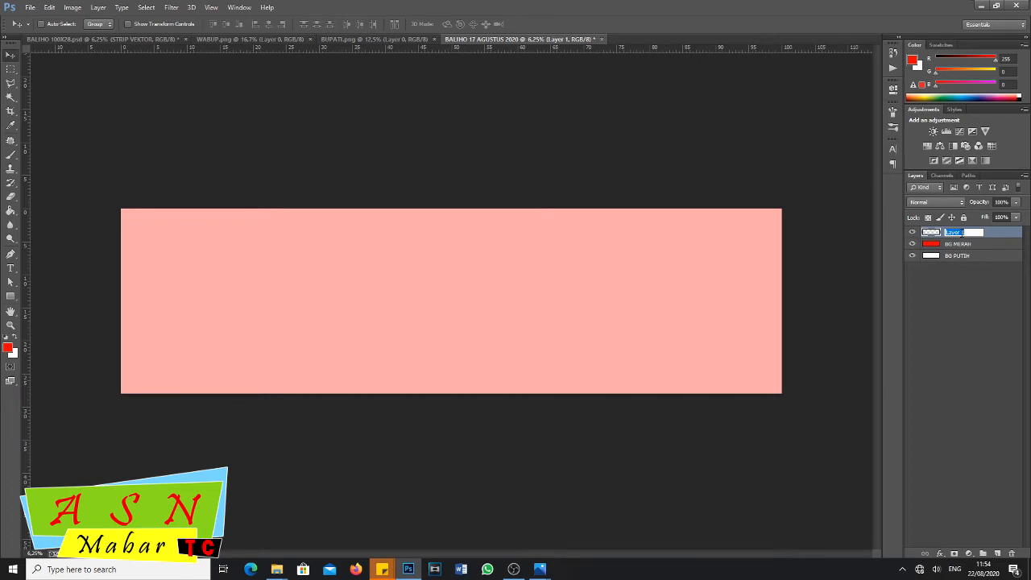
text(FRAME TEPI KIRI)
key(Return)
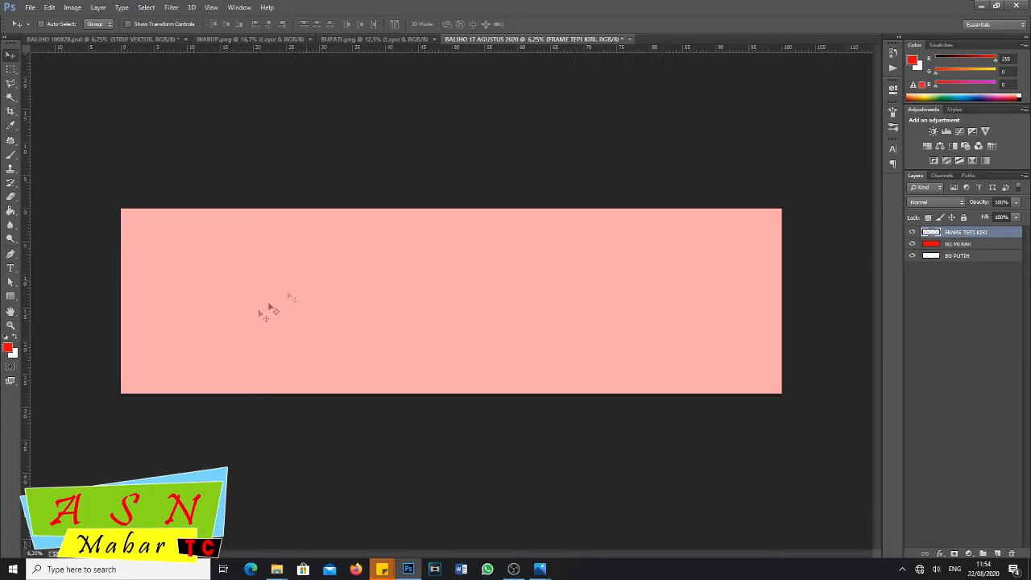
- Sample the dark red (9e0b0f) of the finished BALIHO 100X28 banner's frame as foreground colour for the Pen tool
click(10, 256)
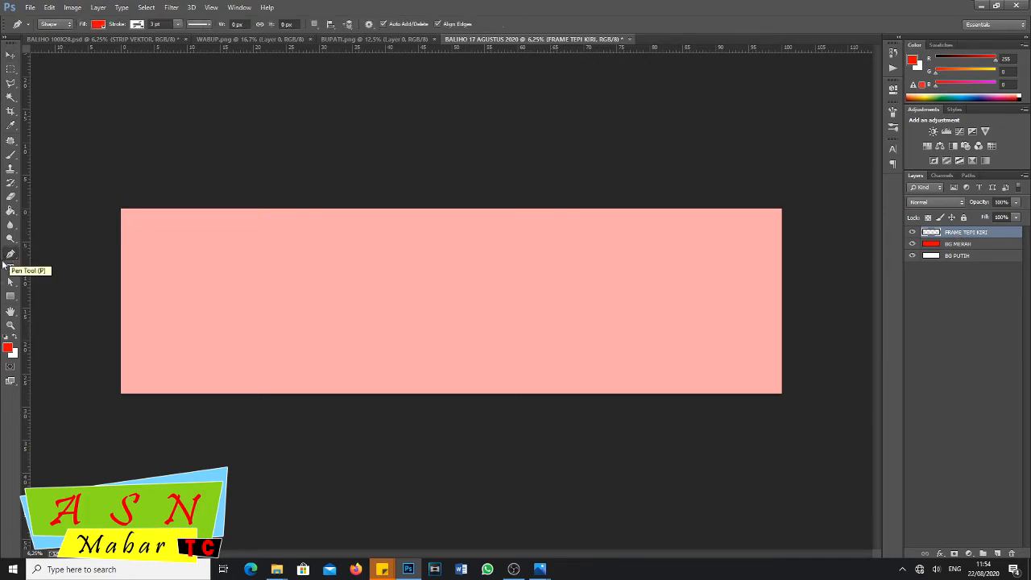
click(98, 24)
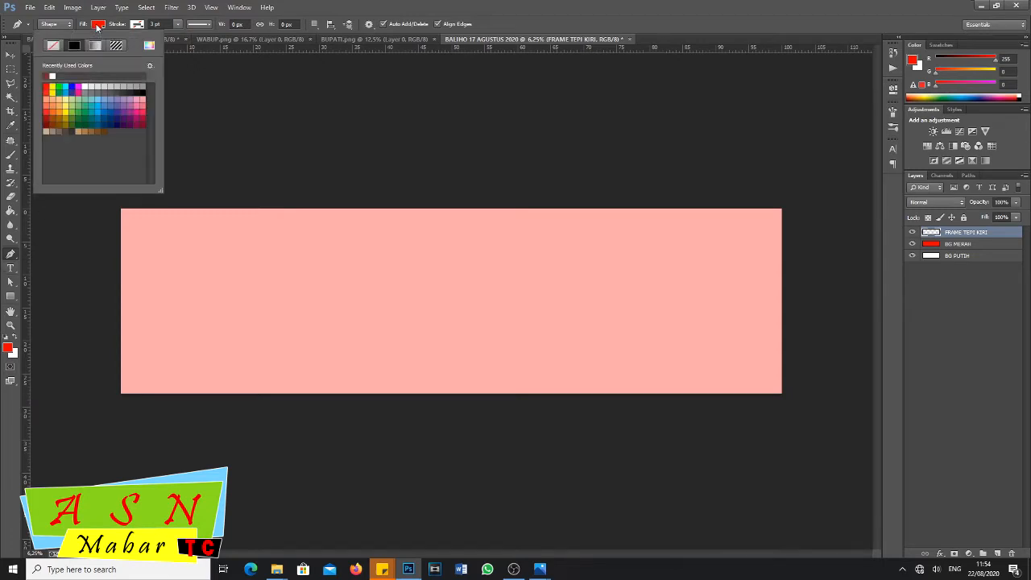
click(98, 25)
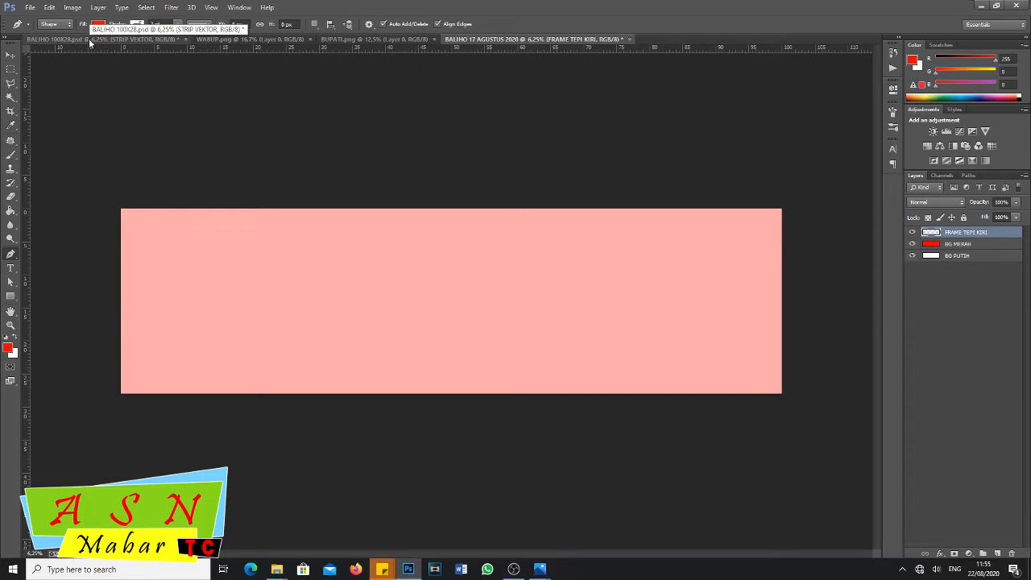
click(88, 39)
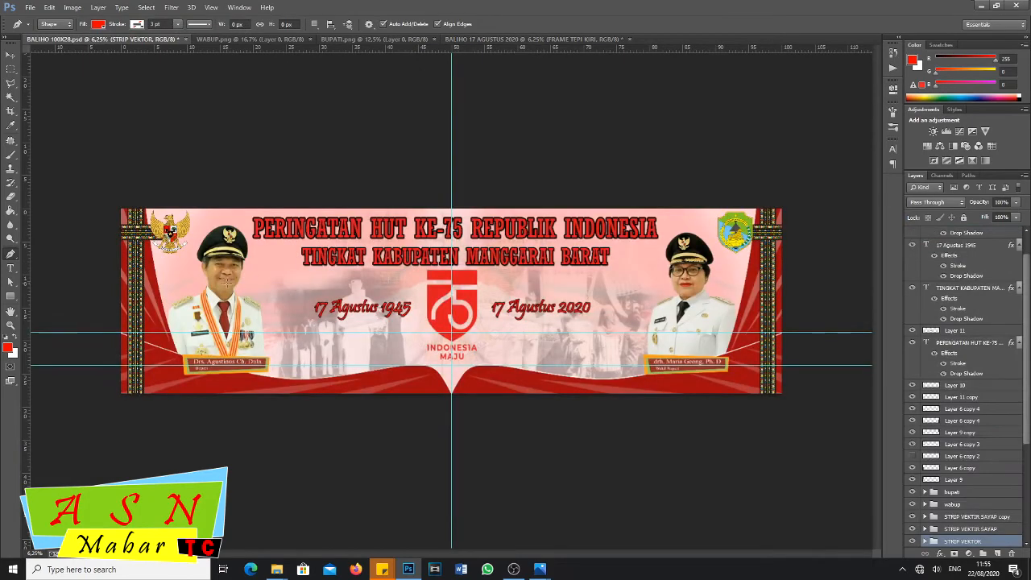
click(8, 349)
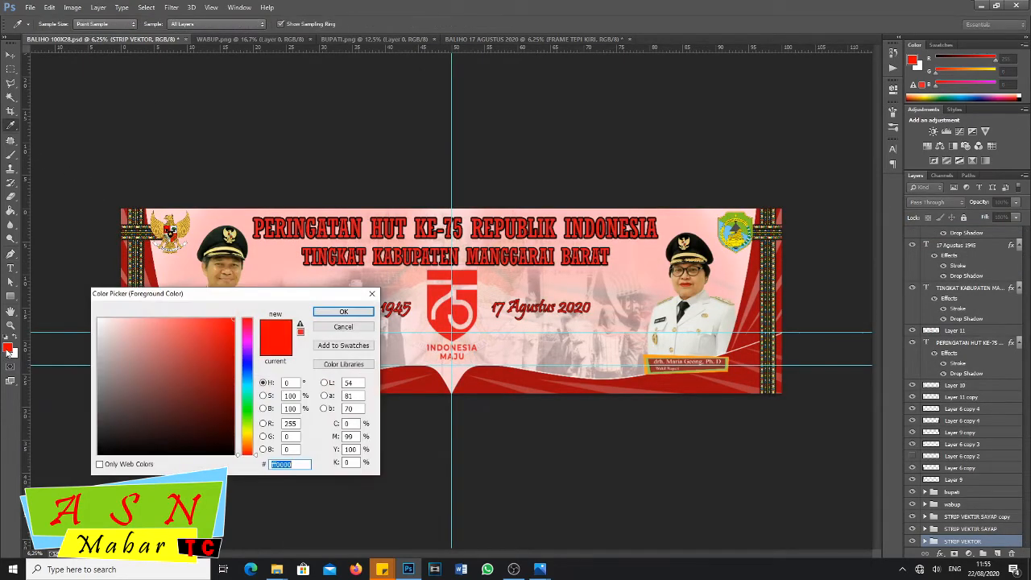
drag(196, 295, 186, 341)
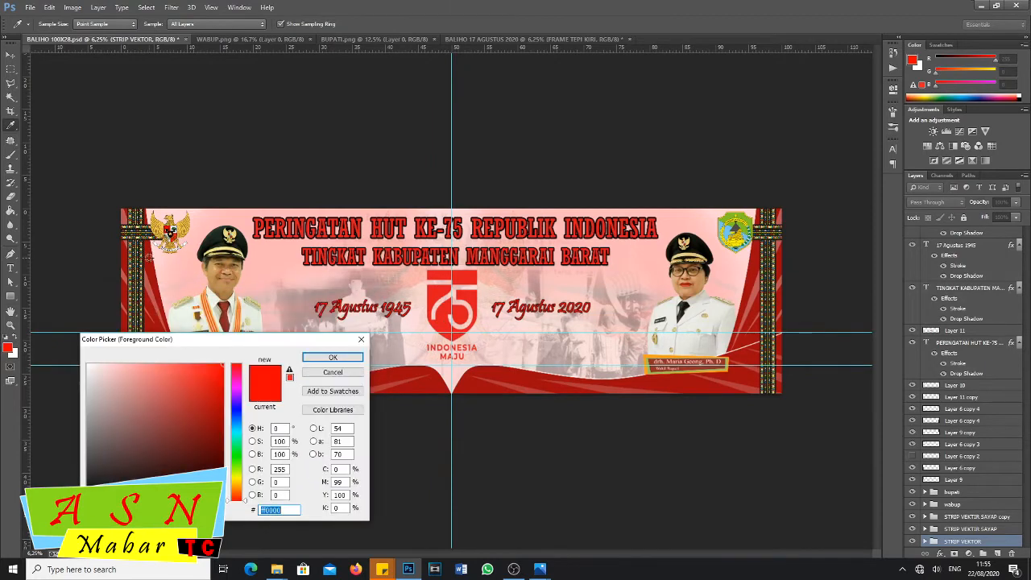
click(326, 356)
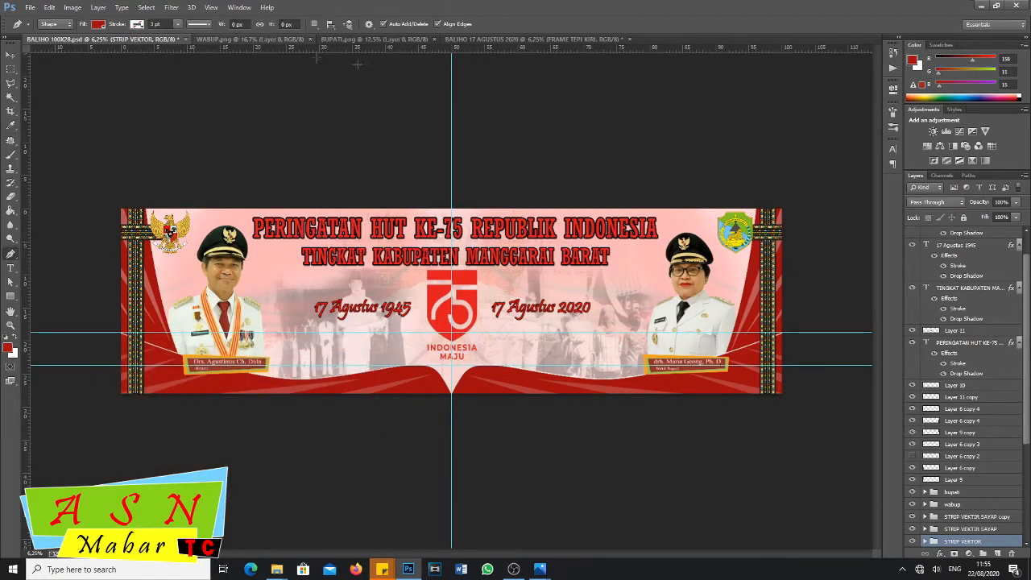
click(577, 41)
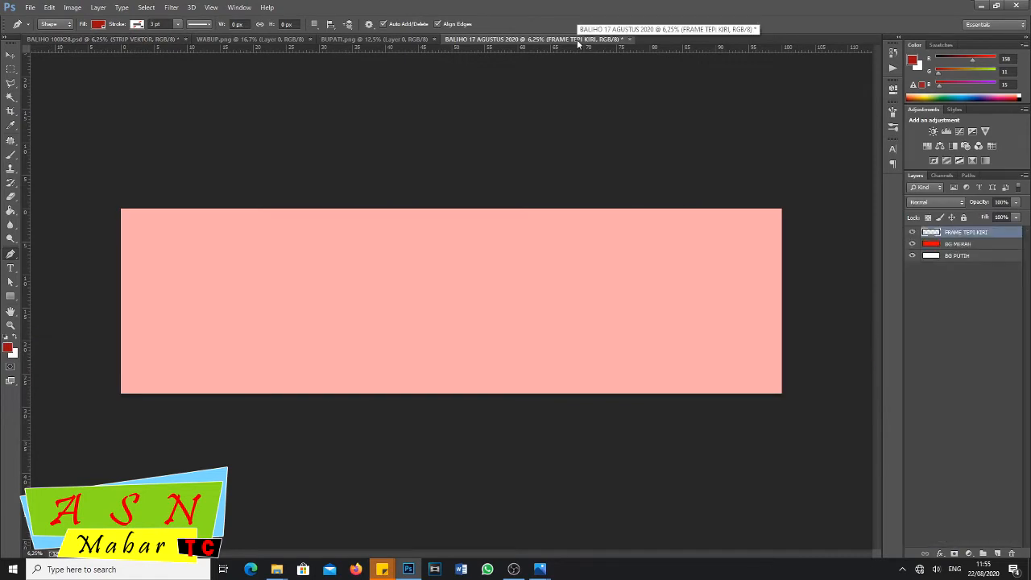
- Begin a dark red Pen shape on FRAME TEPI KIRI with a short, nearly straight edge just above the canvas's upper-left corner
click(7, 348)
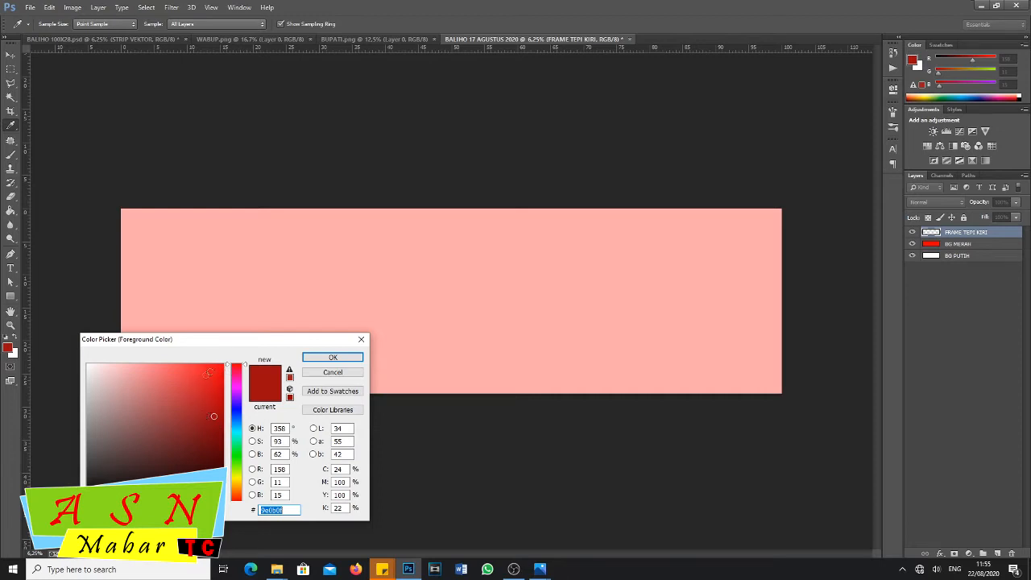
click(333, 358)
key(p)
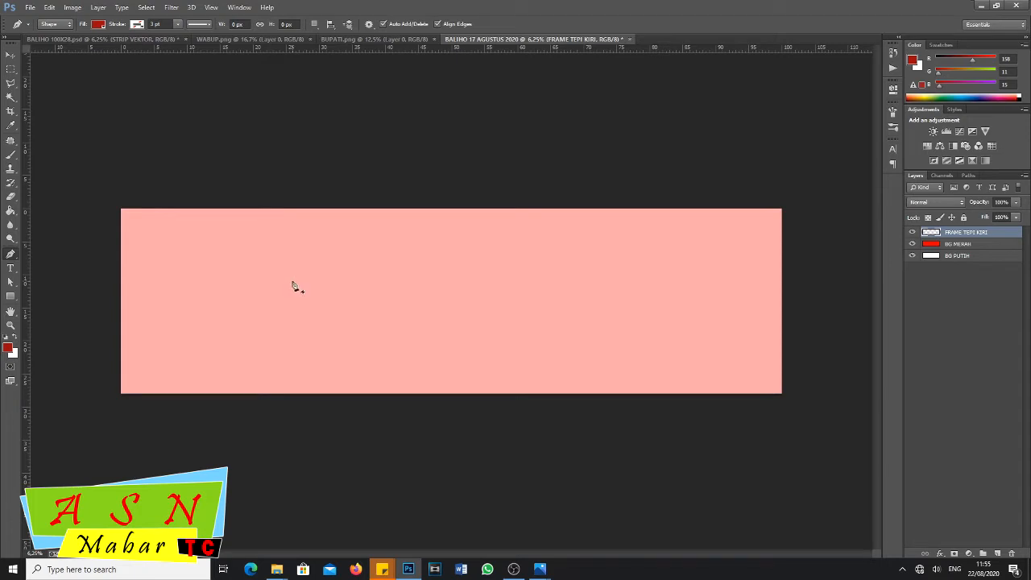
click(113, 197)
click(158, 197)
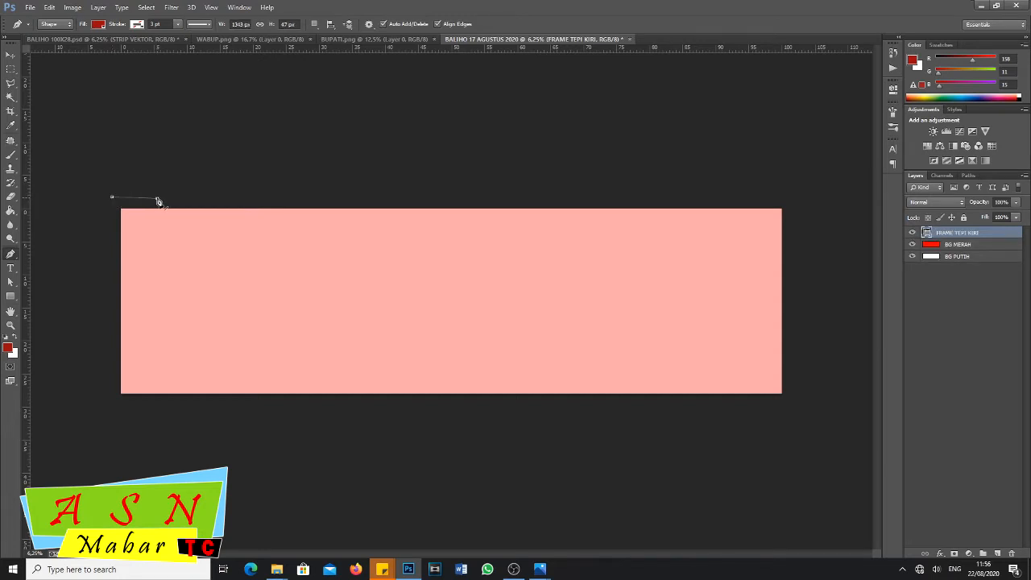
drag(215, 414, 291, 466)
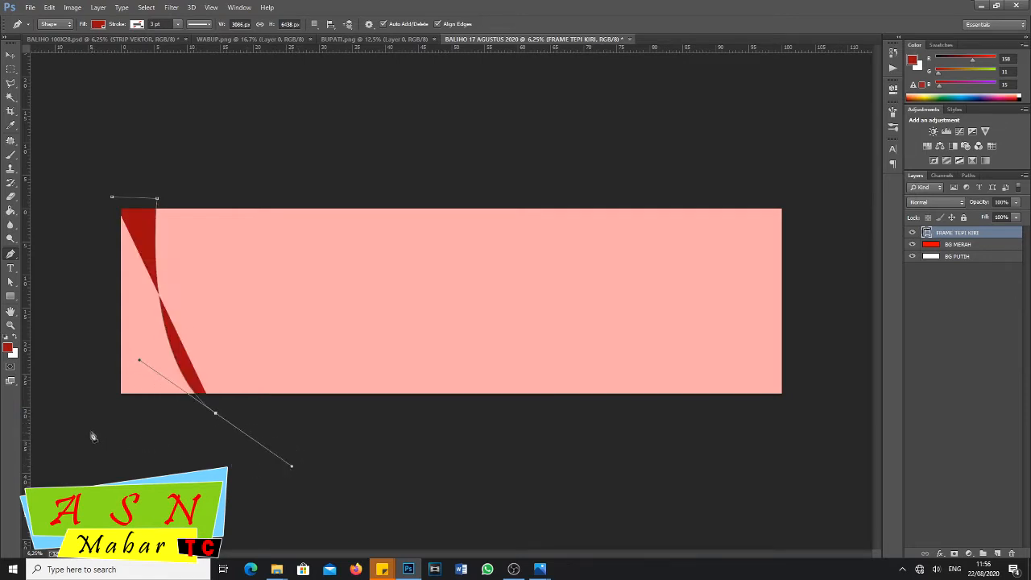
click(87, 428)
click(112, 198)
key(Return)
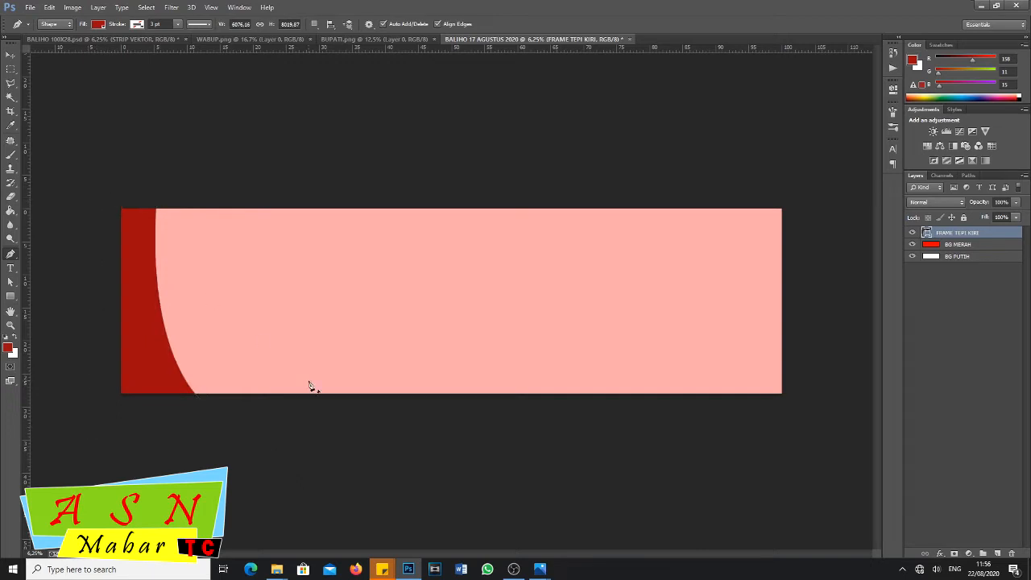
click(71, 39)
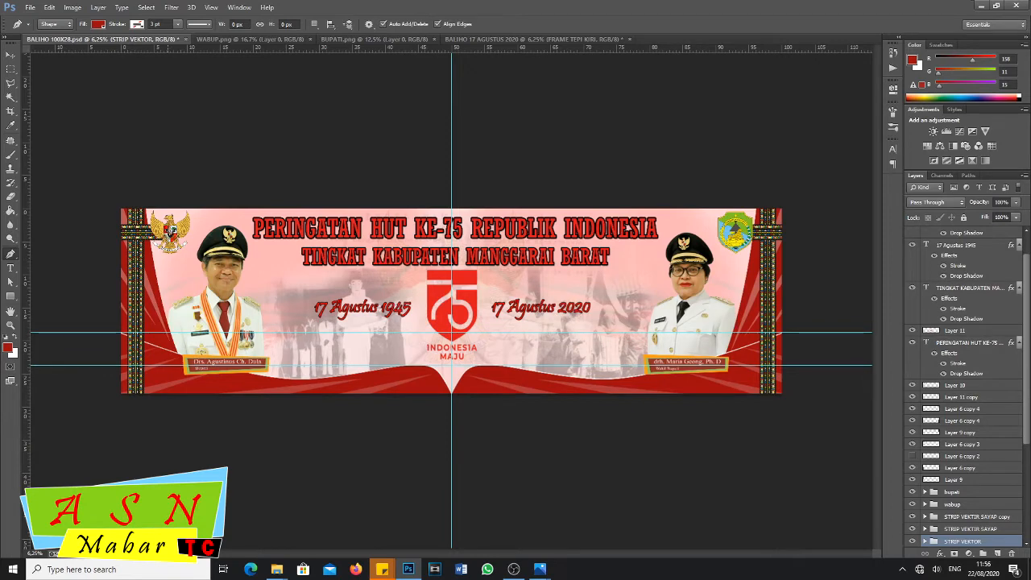
click(512, 38)
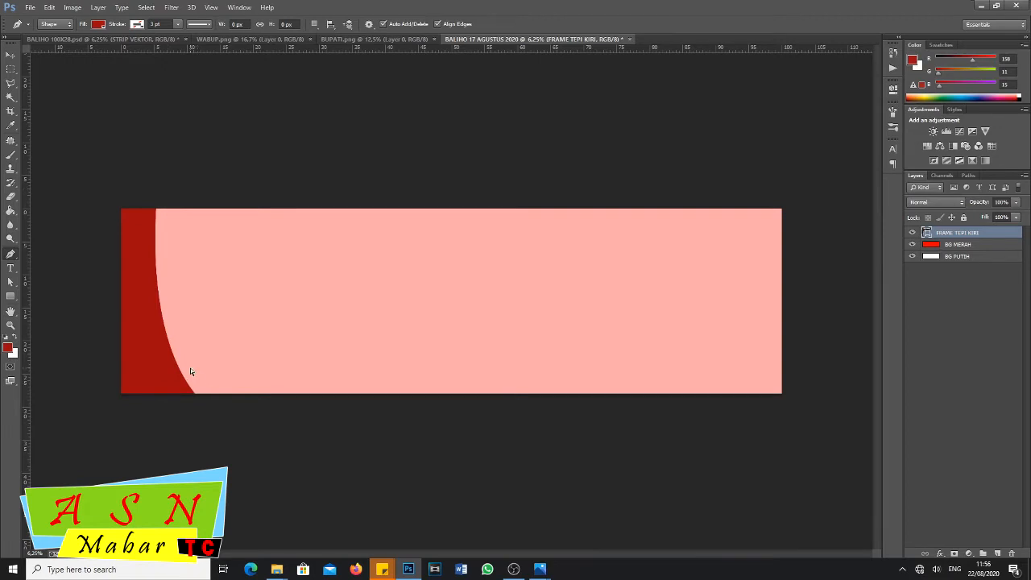
key(ctrl+z)
key(ctrl+z)
key(ctrl+z)
key(ctrl+z)
key(ctrl+alt+z)
key(ctrl+alt+z)
key(ctrl+alt+z)
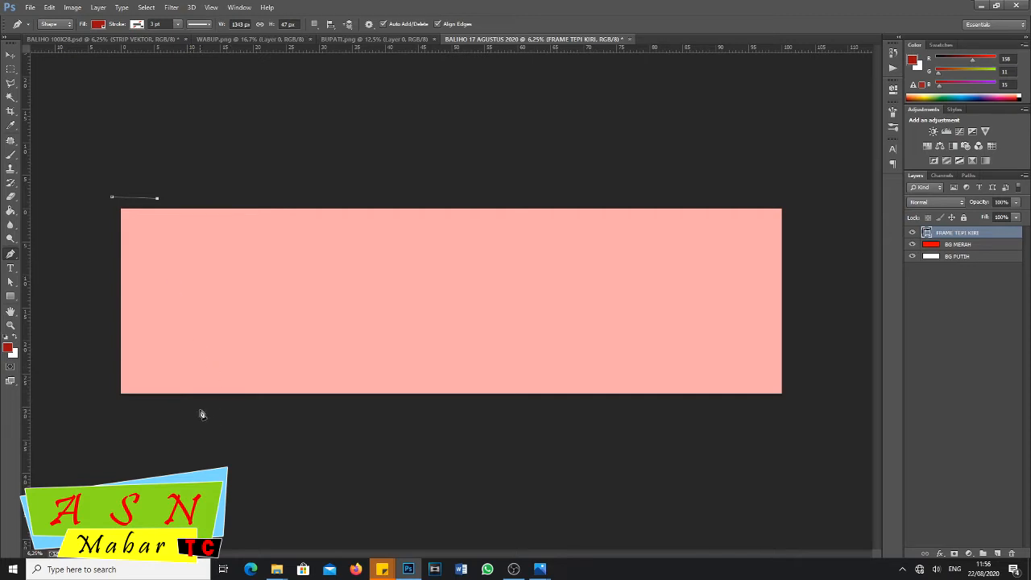
- Continue the frame shape with a gently curved inner edge past the canvas's lower edge and close it, about 4540 x 6650 px
drag(213, 407, 240, 420)
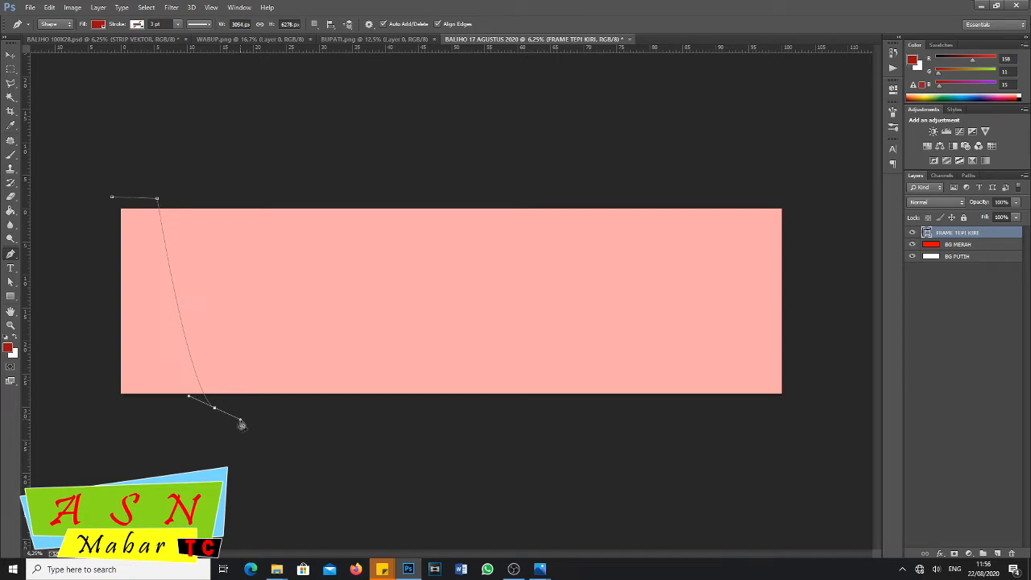
click(88, 419)
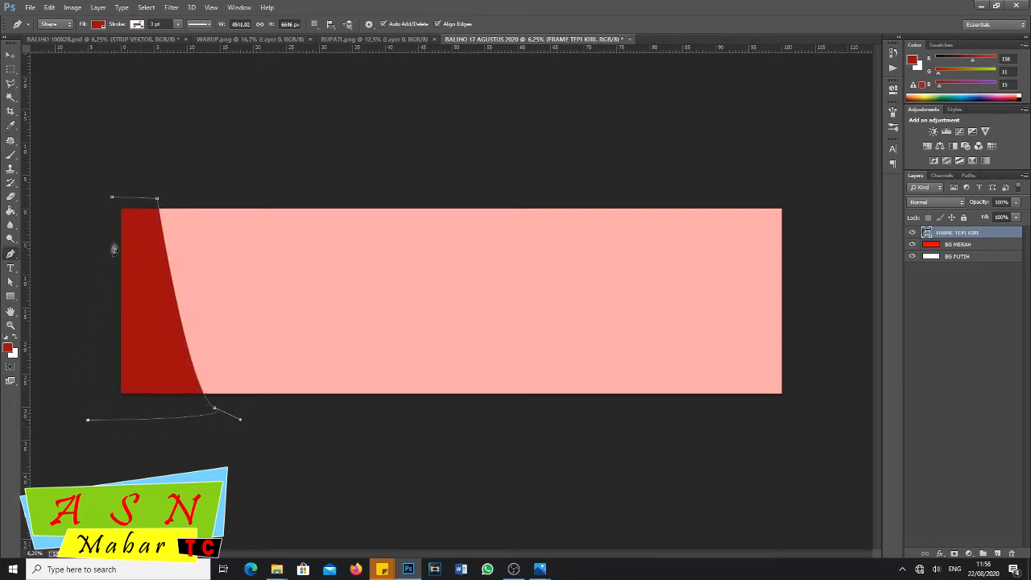
click(112, 198)
key(Return)
- Duplicate the FRAME TEPI KIRI layer and move the copy into the open area to the right of the original
drag(967, 236, 999, 555)
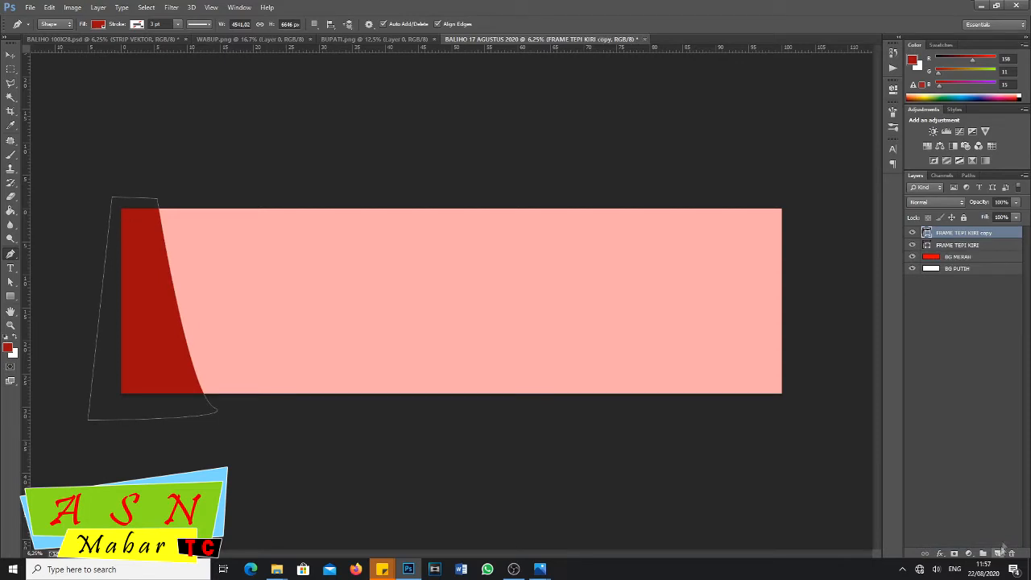
click(10, 56)
click(11, 56)
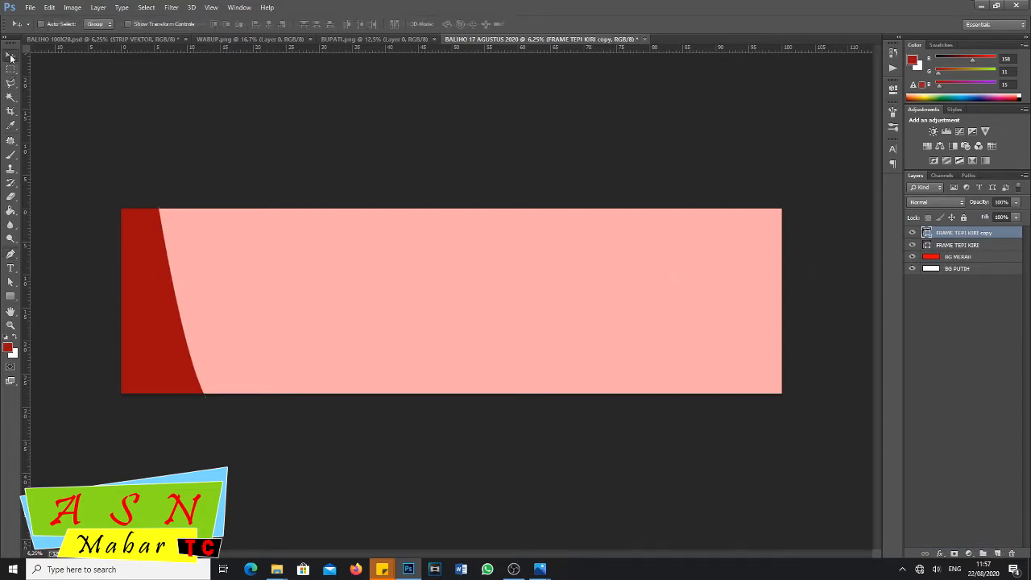
drag(151, 301, 314, 282)
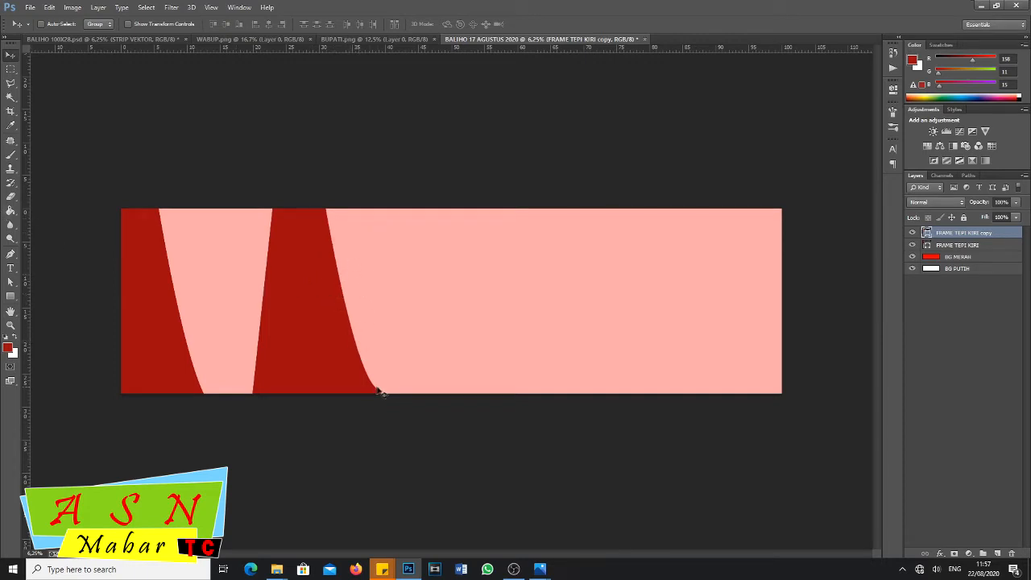
drag(336, 349, 342, 362)
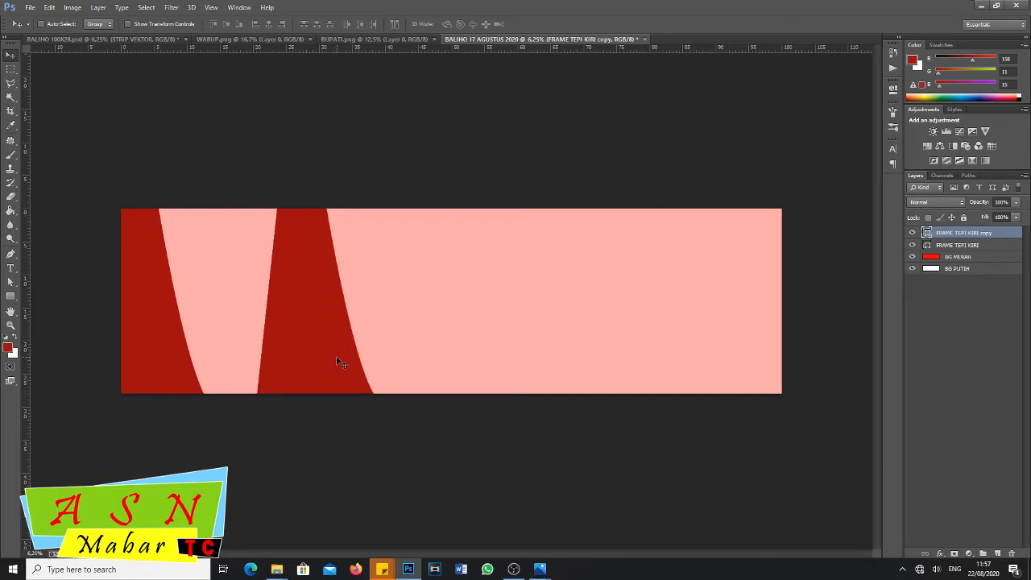
key(ctrl+t)
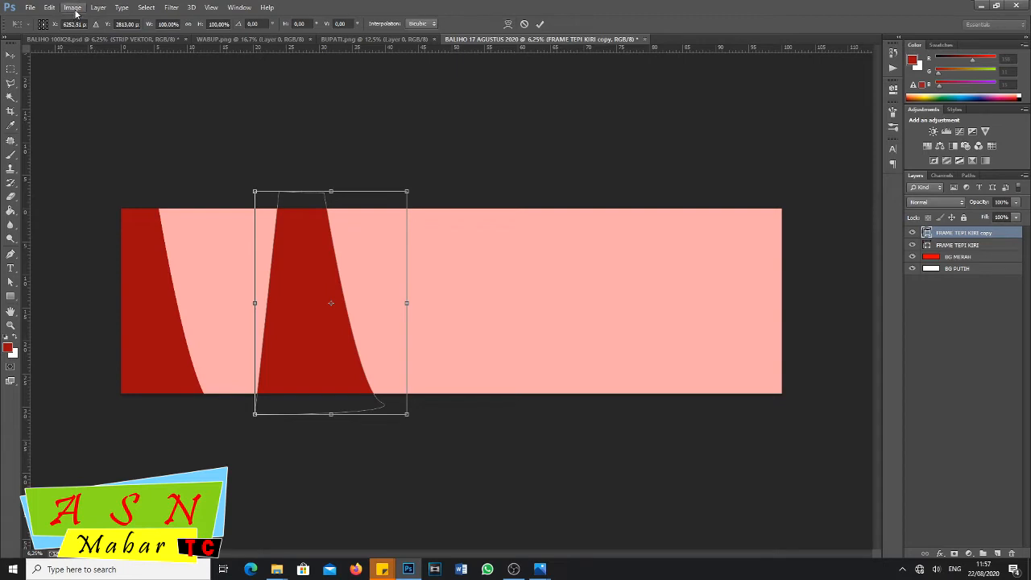
click(49, 8)
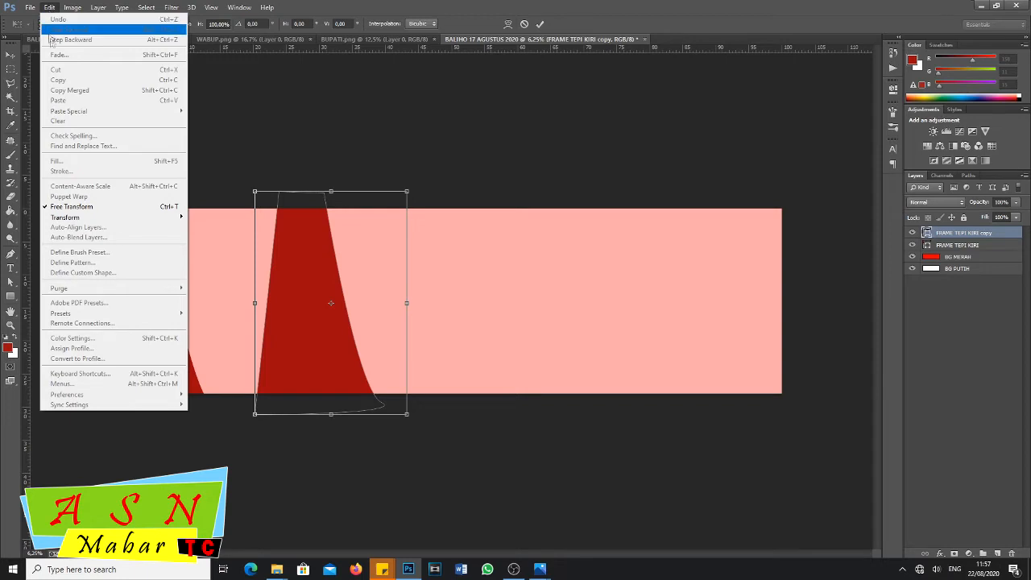
mouse_move(78, 219)
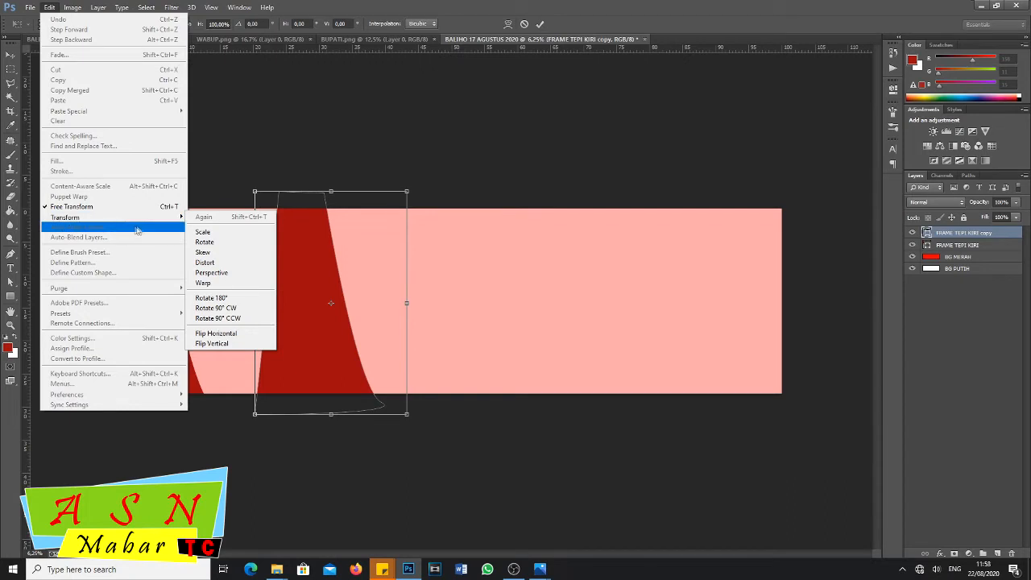
mouse_move(153, 219)
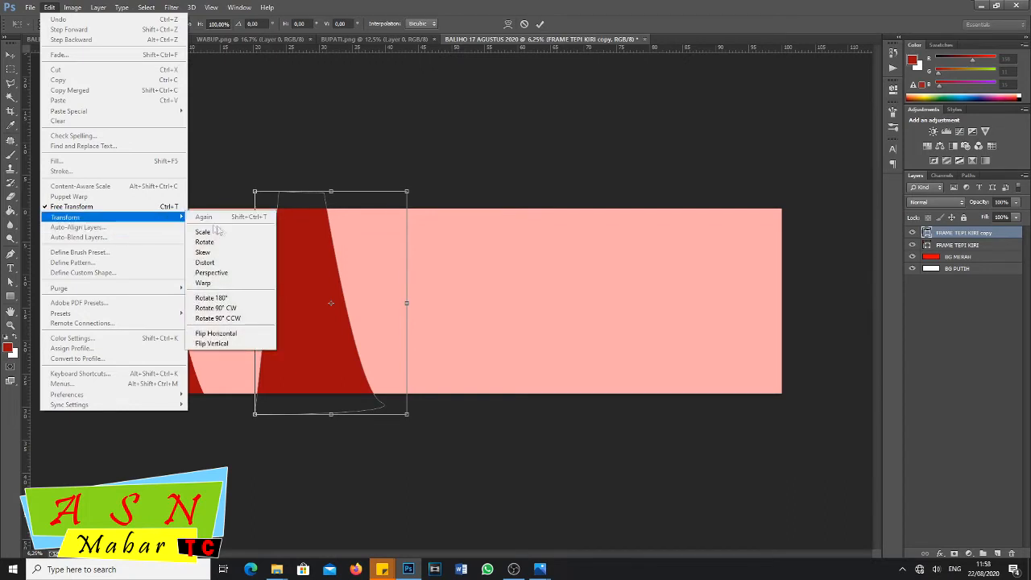
click(233, 344)
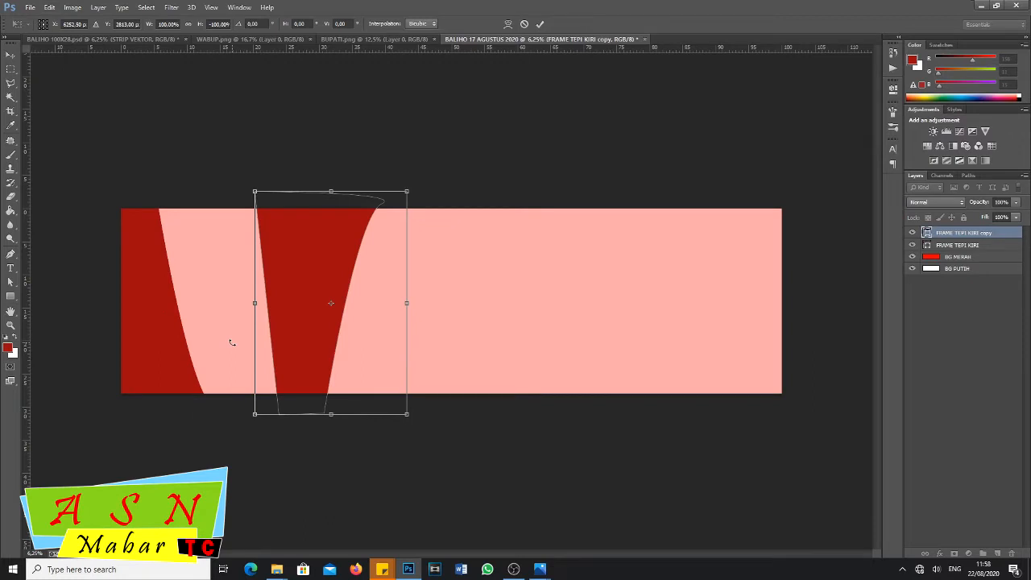
key(ctrl+z)
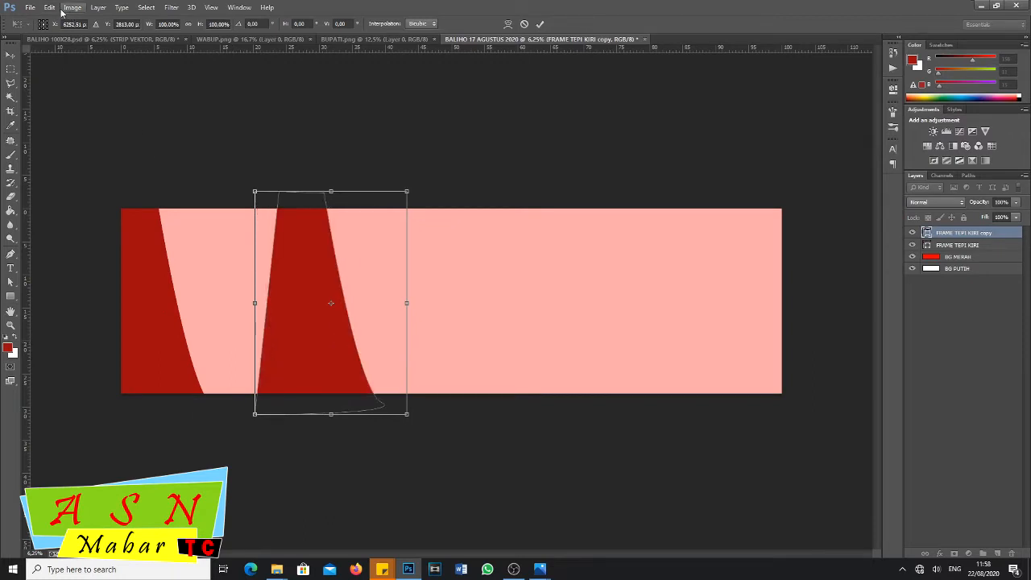
- Flip the copied frame shape horizontally and apply the transformation
click(50, 8)
mouse_move(134, 216)
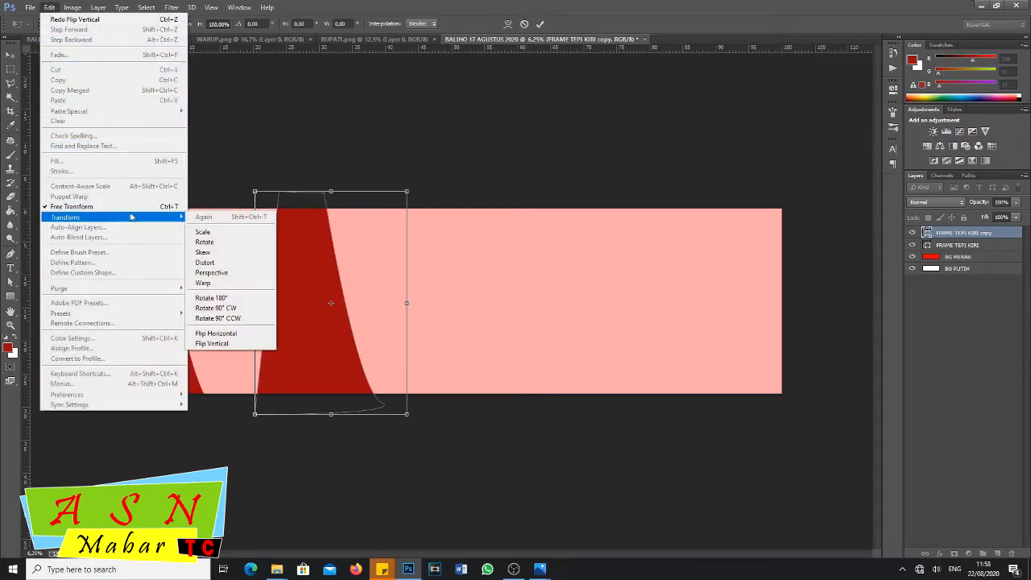
click(233, 333)
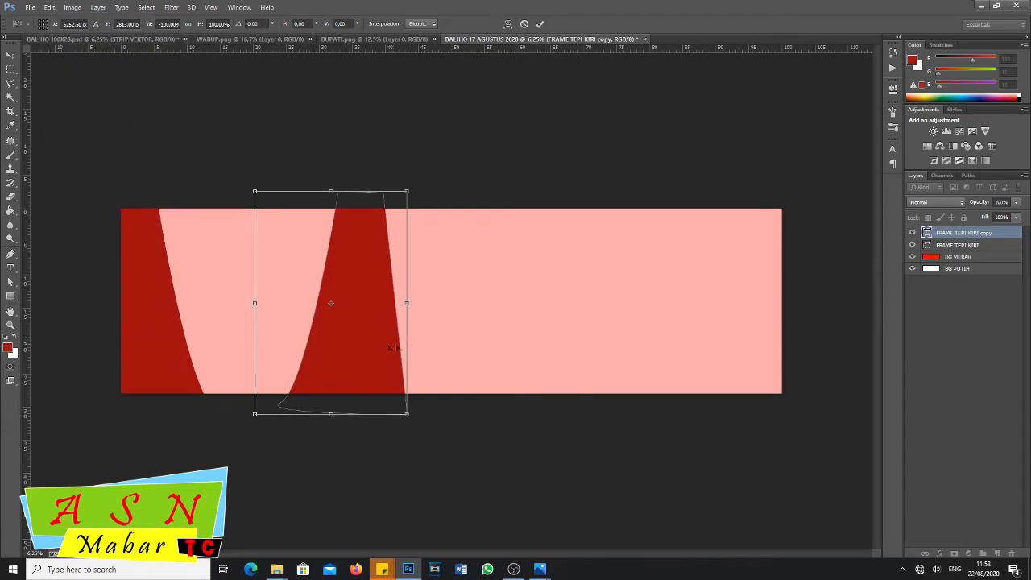
click(11, 55)
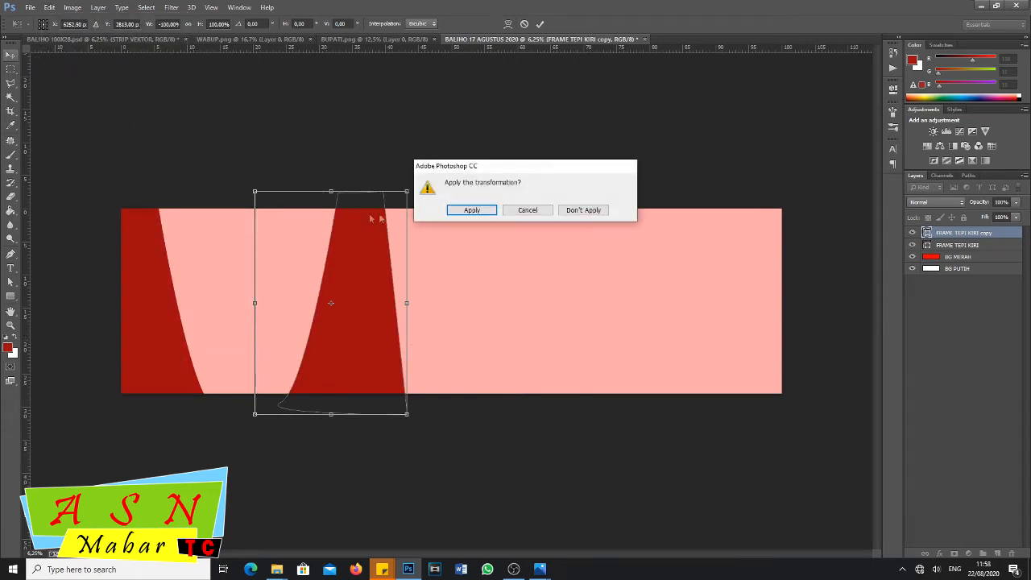
click(471, 210)
- Move the flipped frame copy to the canvas's right edge so it mirrors the left frame
drag(379, 280, 787, 280)
key(shift+Right)
key(shift+Right)
key(shift+Right)
key(shift+Right)
key(shift+Right)
key(shift+Right)
key(shift+Right)
key(shift+Right)
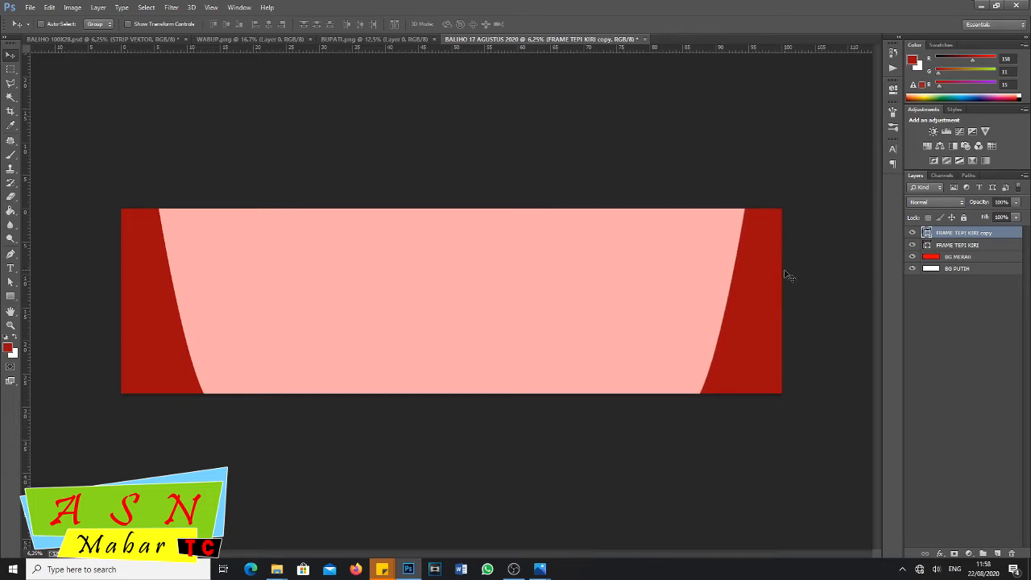
key(shift+Right)
key(shift+Right)
- Rename the copied frame layer FRAME TEPI KANAN
right_click(979, 232)
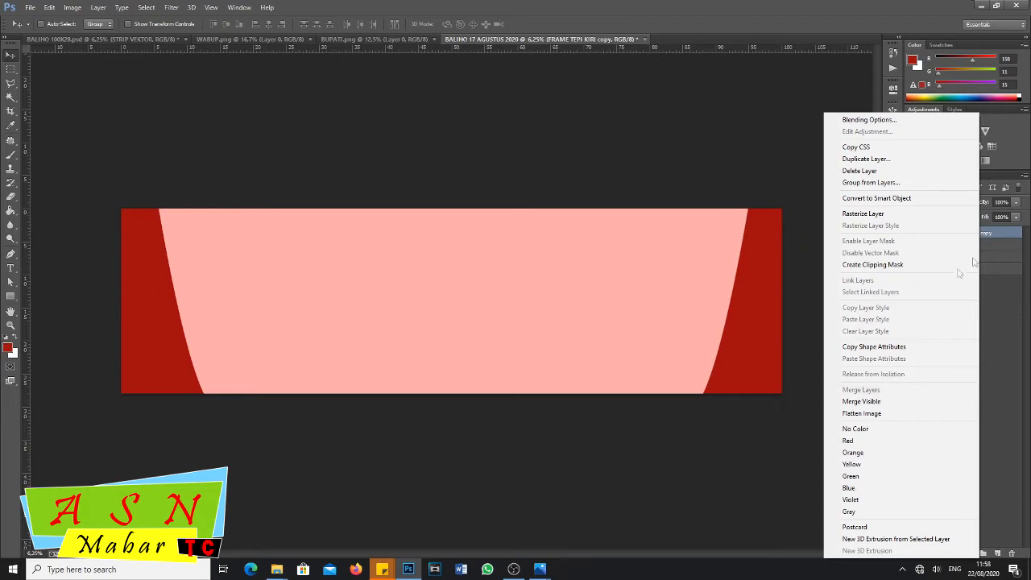
click(997, 235)
double_click(998, 235)
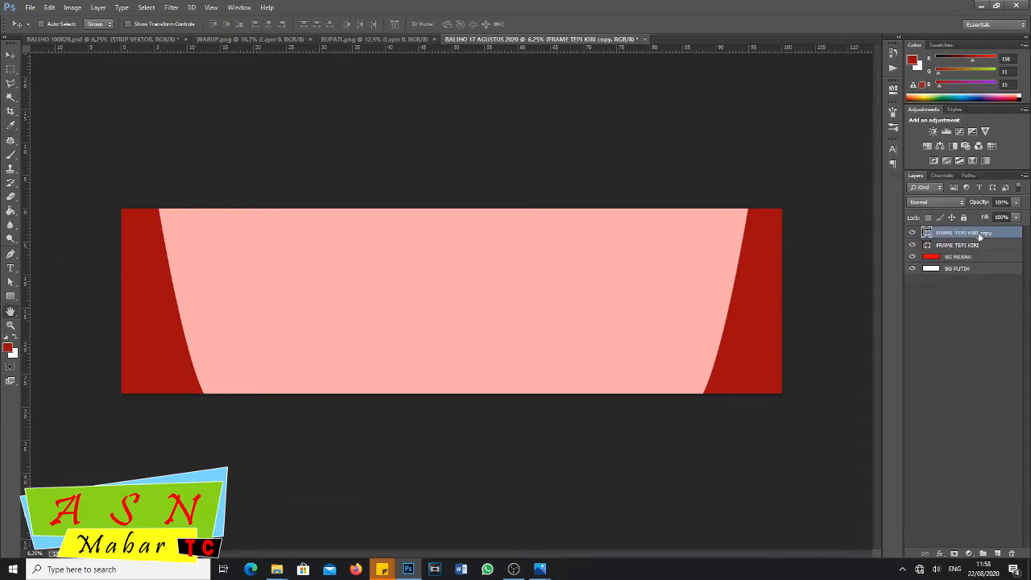
click(375, 254)
double_click(955, 233)
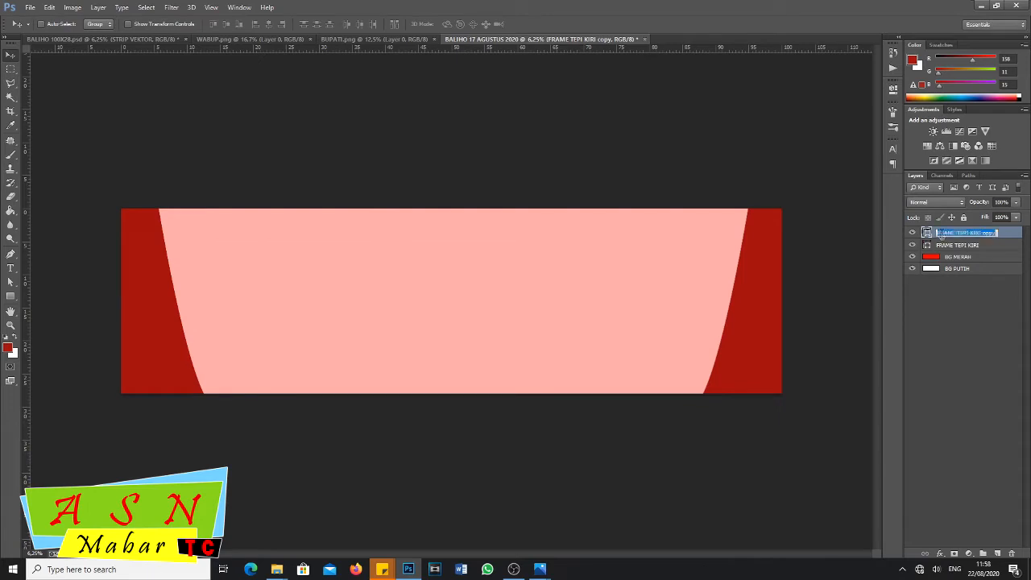
click(984, 233)
drag(970, 233, 1016, 241)
text(kanan)
text(KANAN)
key(Return)
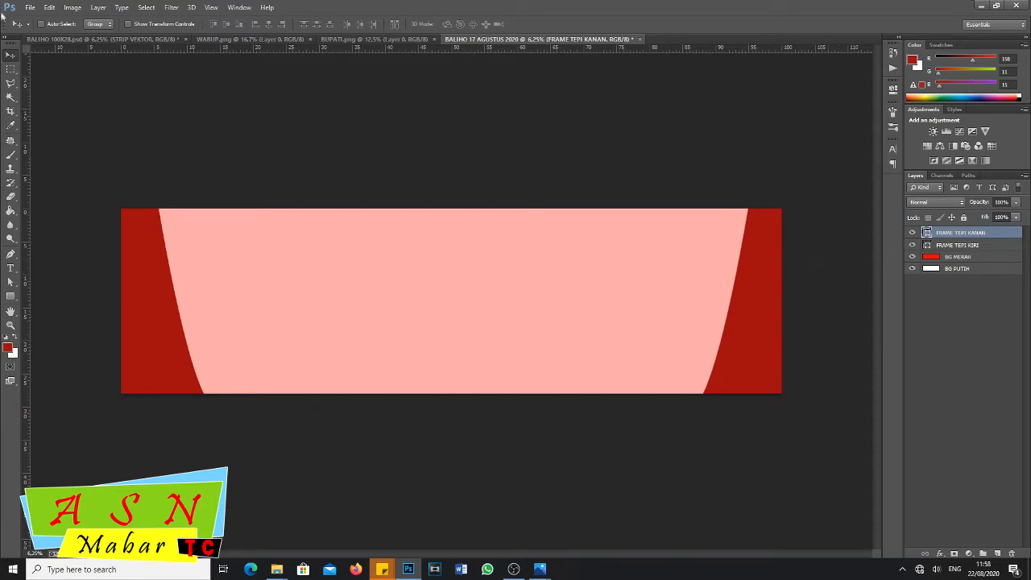
- Compare with the finished banner in BALIHO 100X28.psd, and add a vertical guide at 50 cm in BALIHO 17 AGUSTUS 2020
click(35, 41)
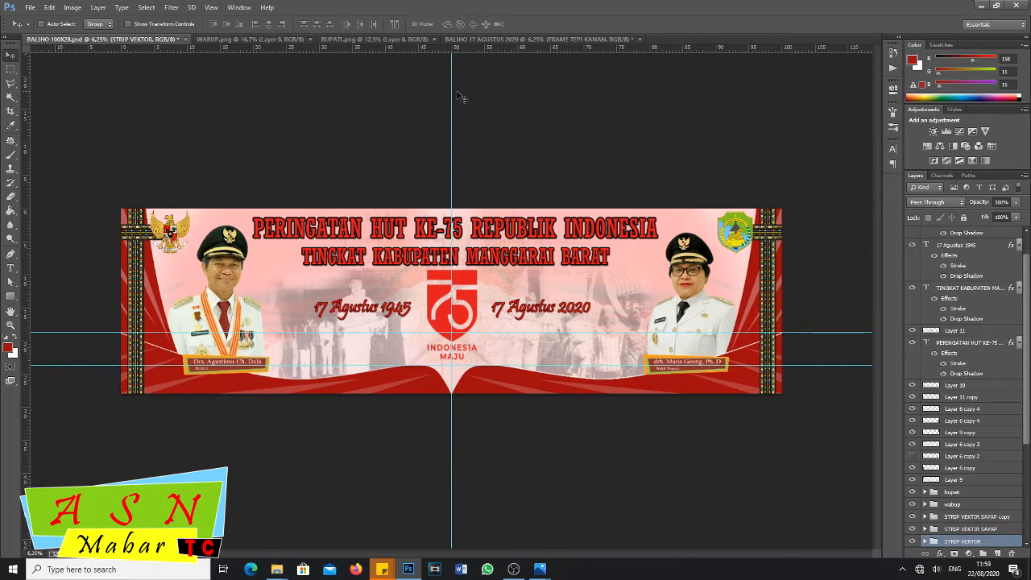
click(582, 40)
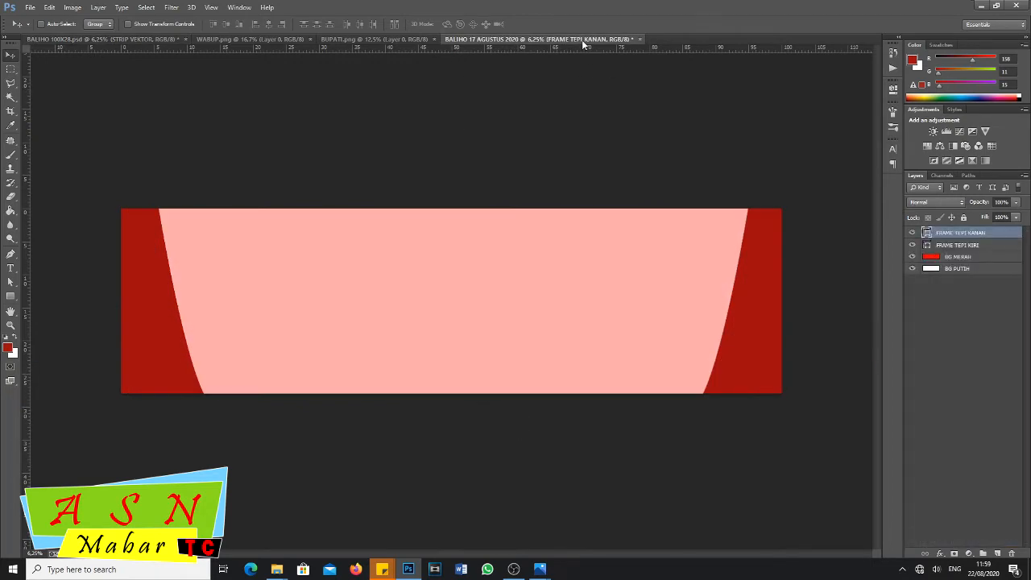
click(115, 38)
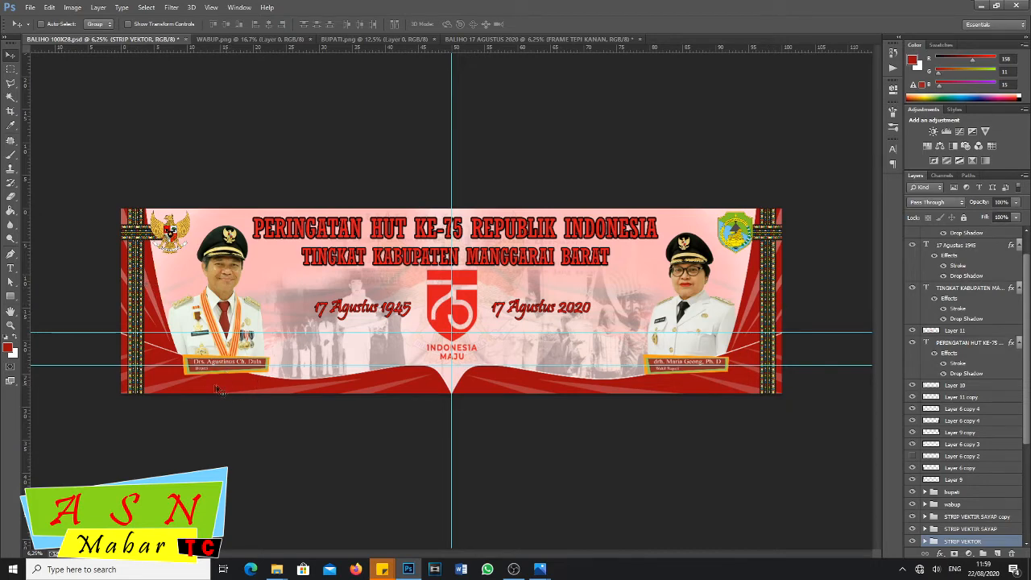
click(523, 40)
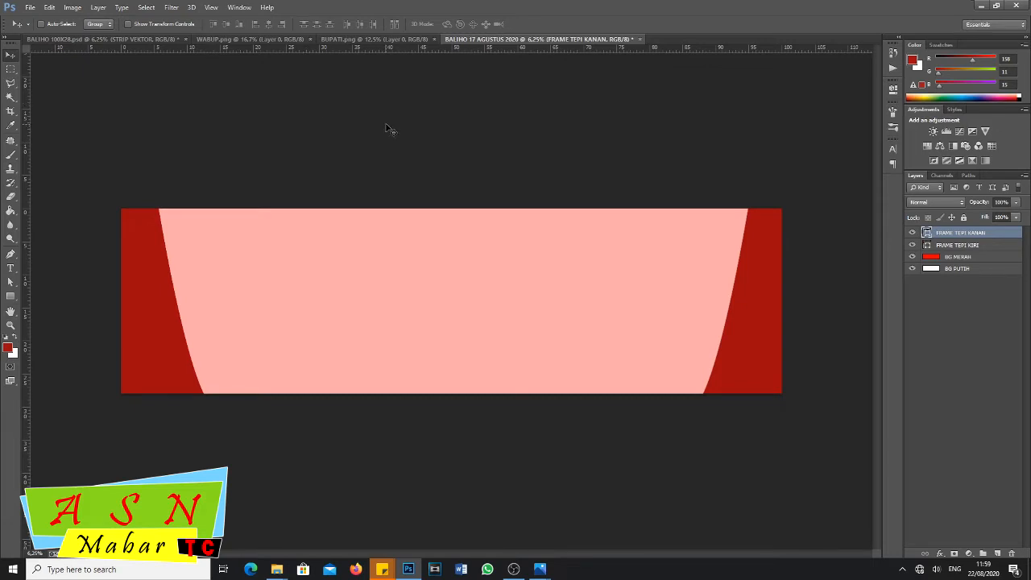
click(212, 9)
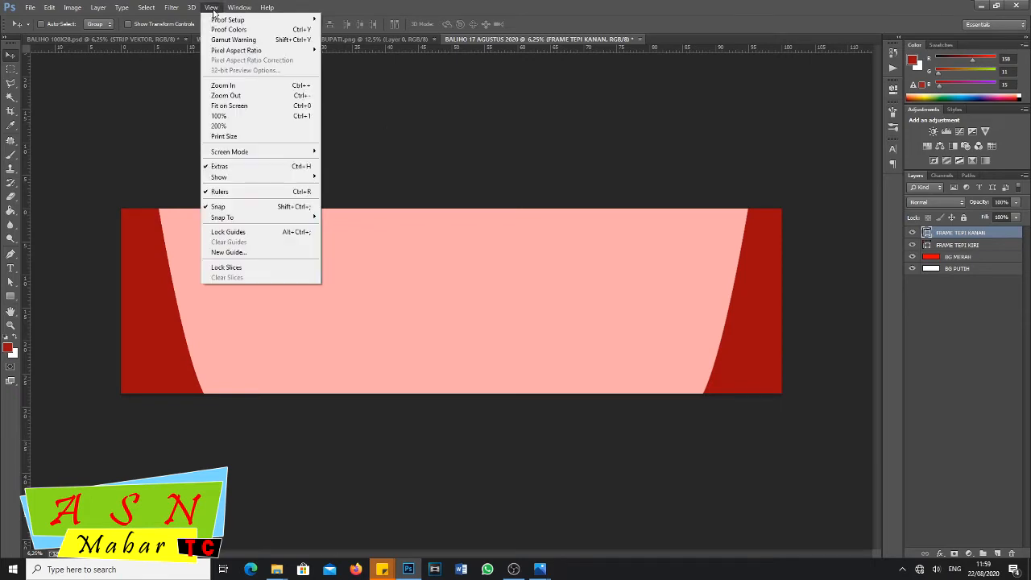
click(247, 254)
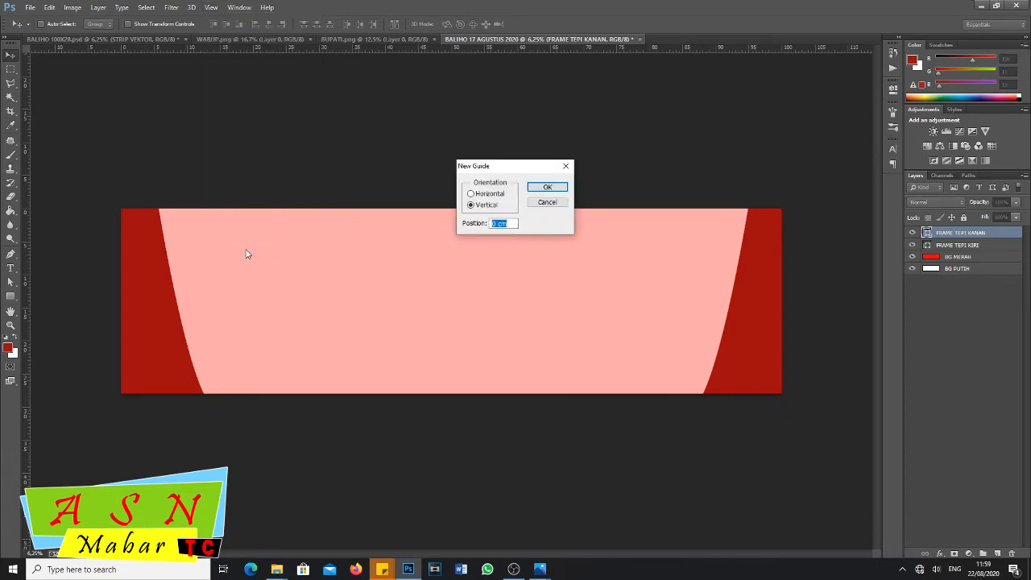
text(50)
click(547, 188)
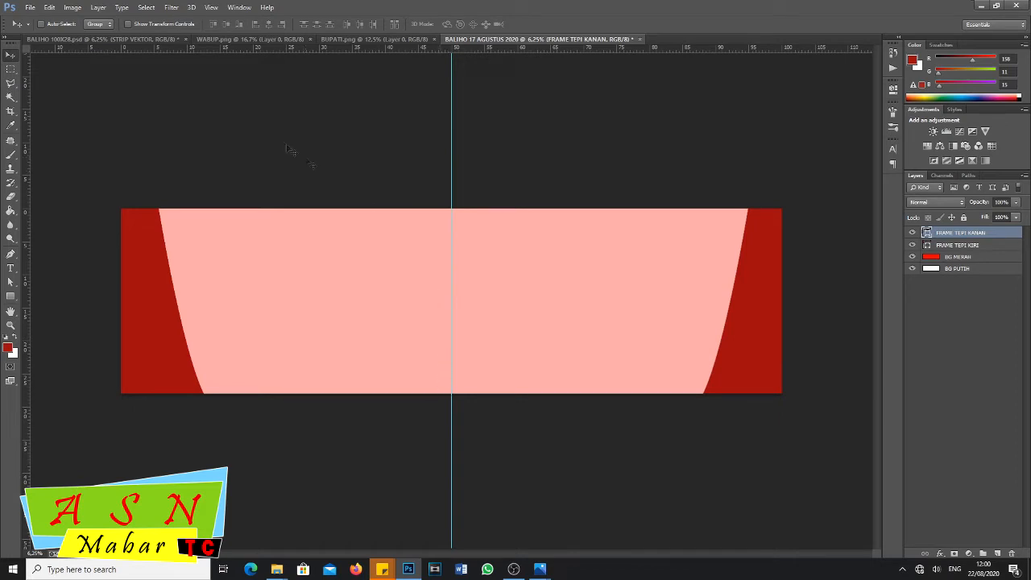
- Check the finished banner's lower frame, and add a new layer named FRAME TEPI KIRI BAWAH above FRAME TEPI KANAN
click(97, 39)
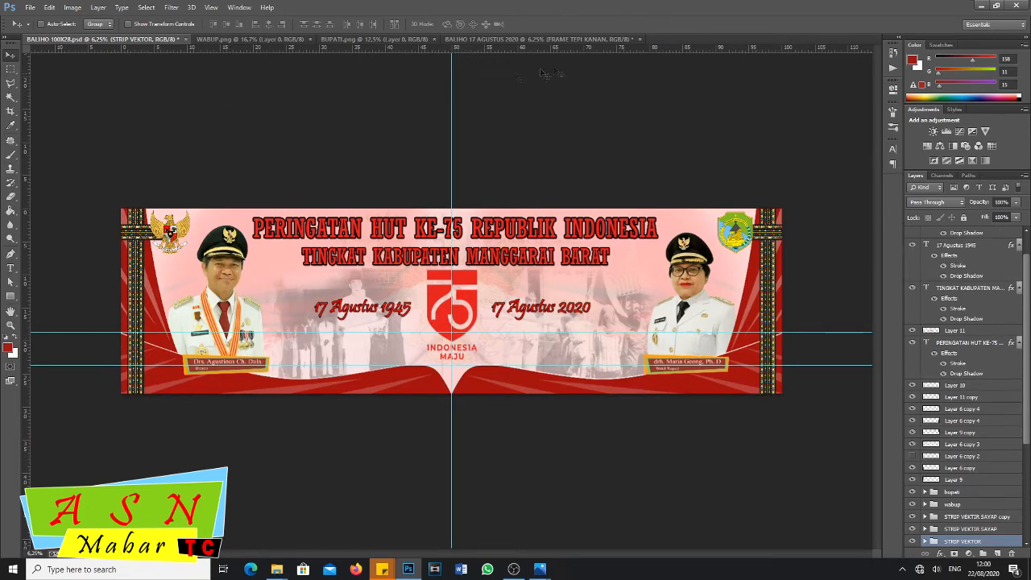
click(530, 38)
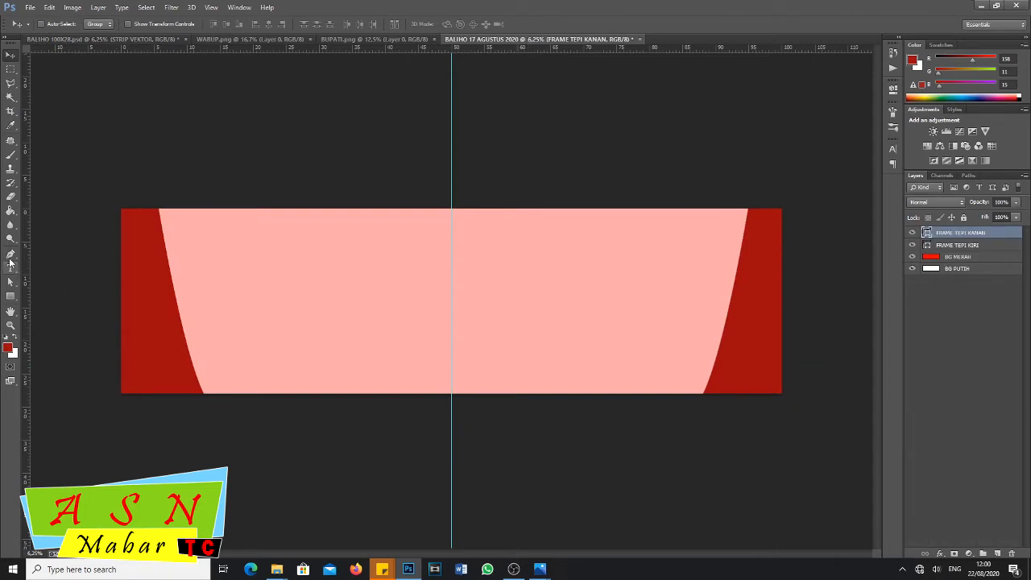
click(10, 257)
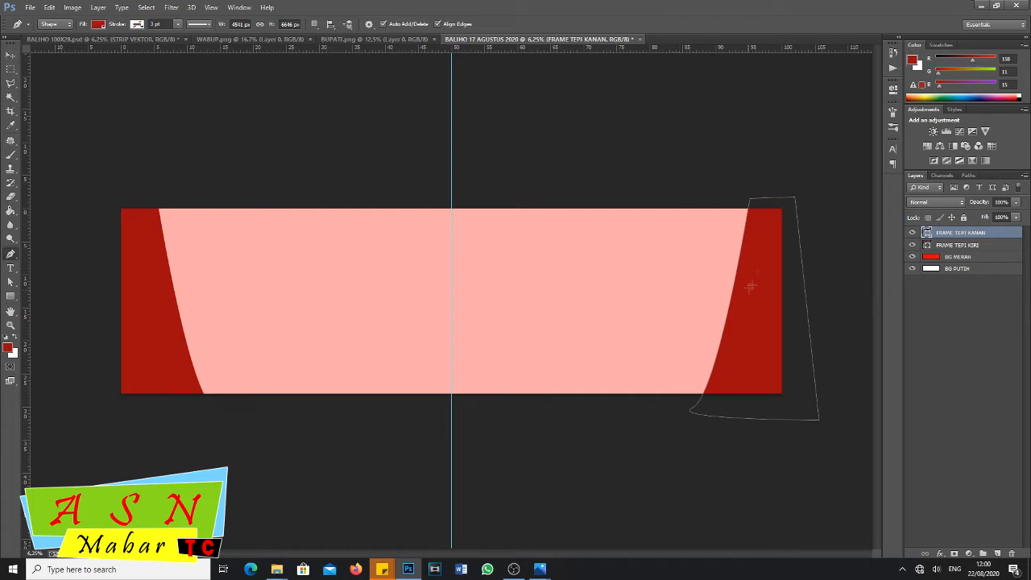
click(11, 58)
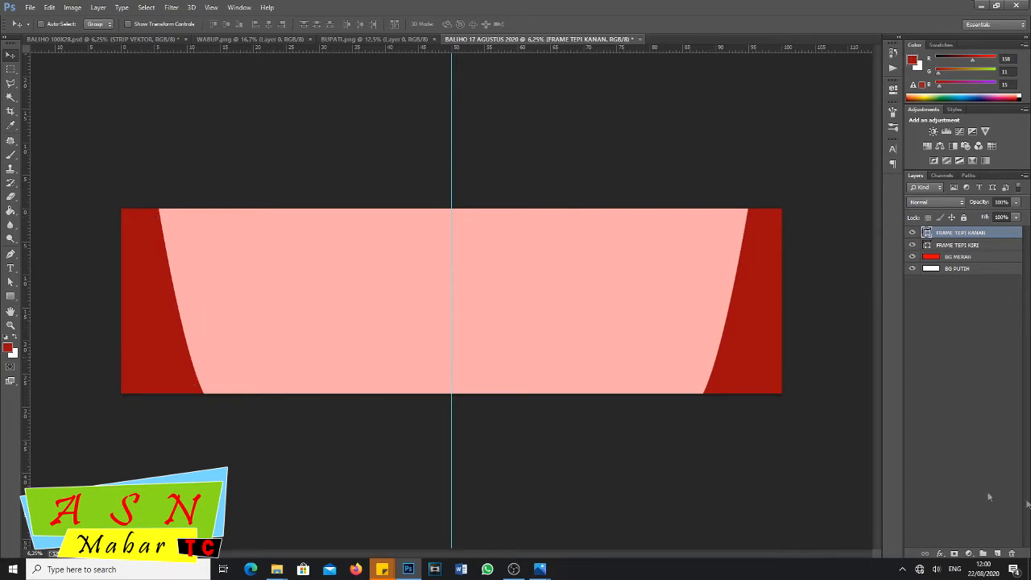
click(998, 554)
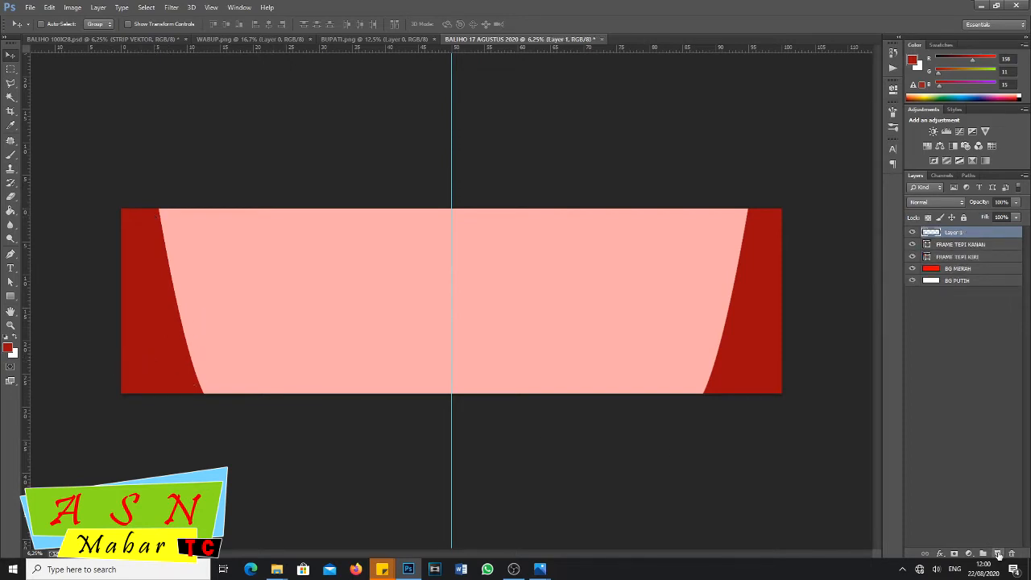
double_click(954, 233)
text(T)
text(RAME TEPI KIRI BAW)
key(Return)
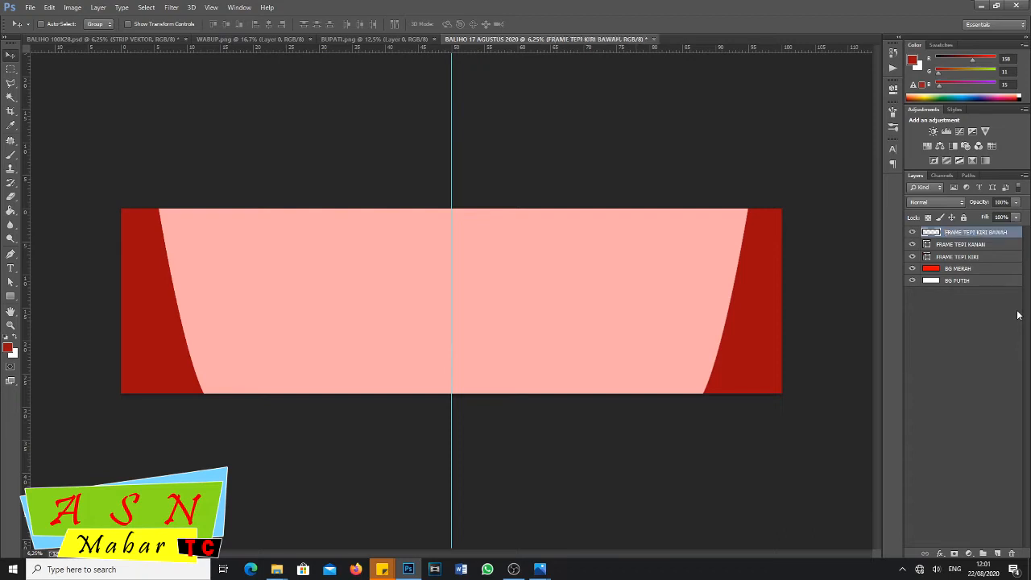
- Start the lower-left frame shape with a Pen anchor just outside the canvas's left edge, and check the curve in the finished banner
click(11, 254)
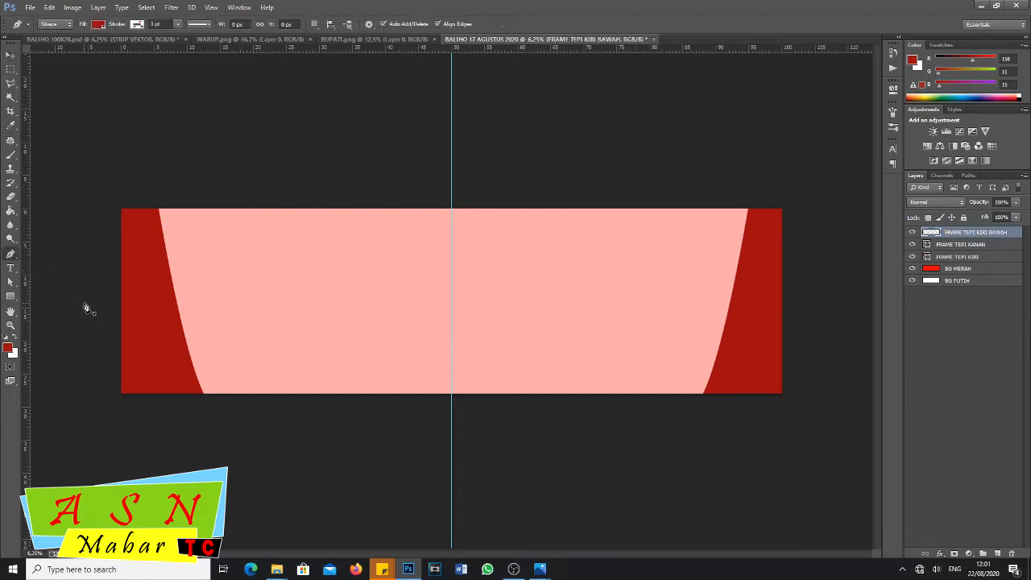
click(107, 355)
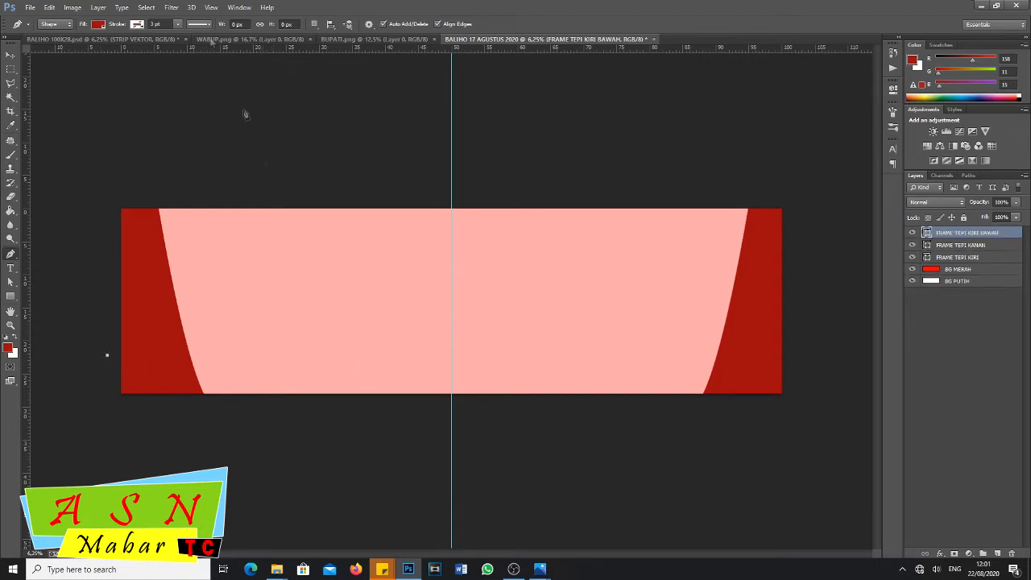
click(103, 40)
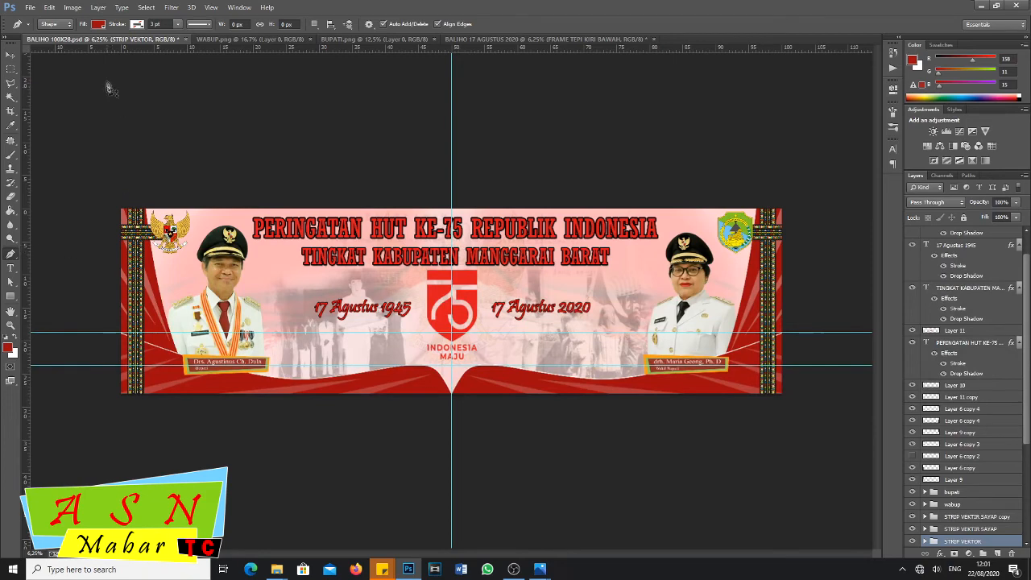
click(533, 39)
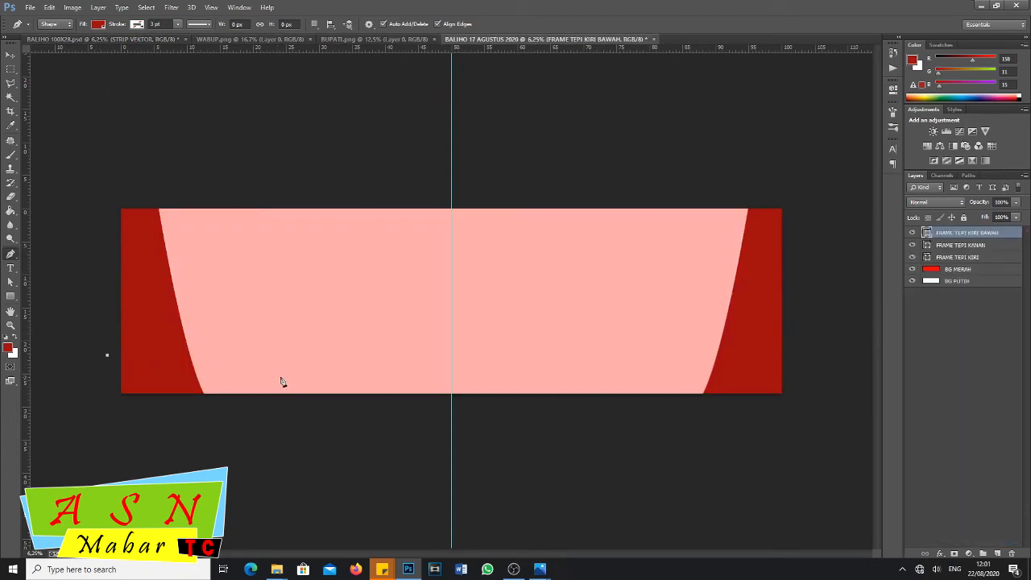
drag(302, 377, 339, 378)
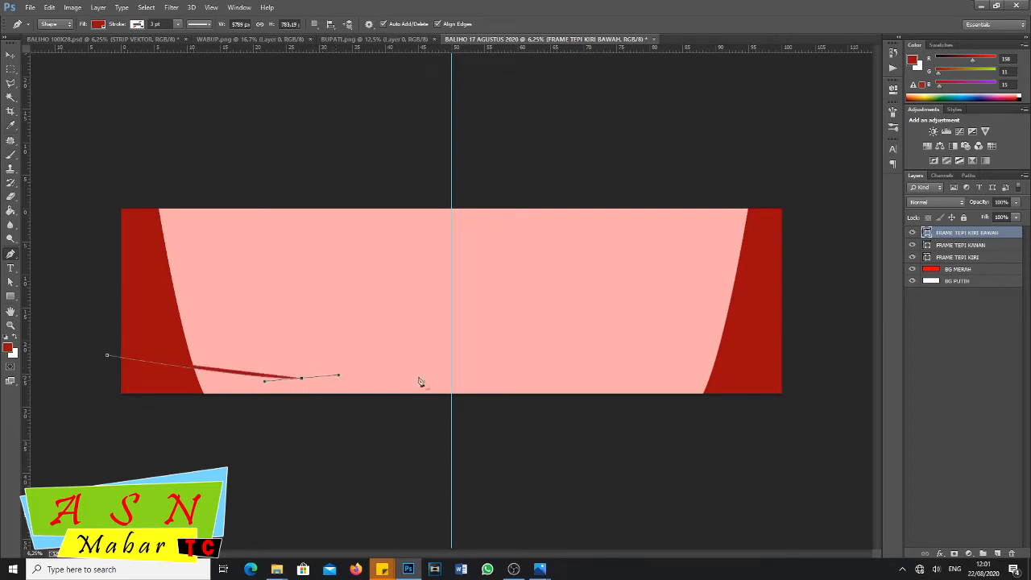
drag(449, 390, 465, 445)
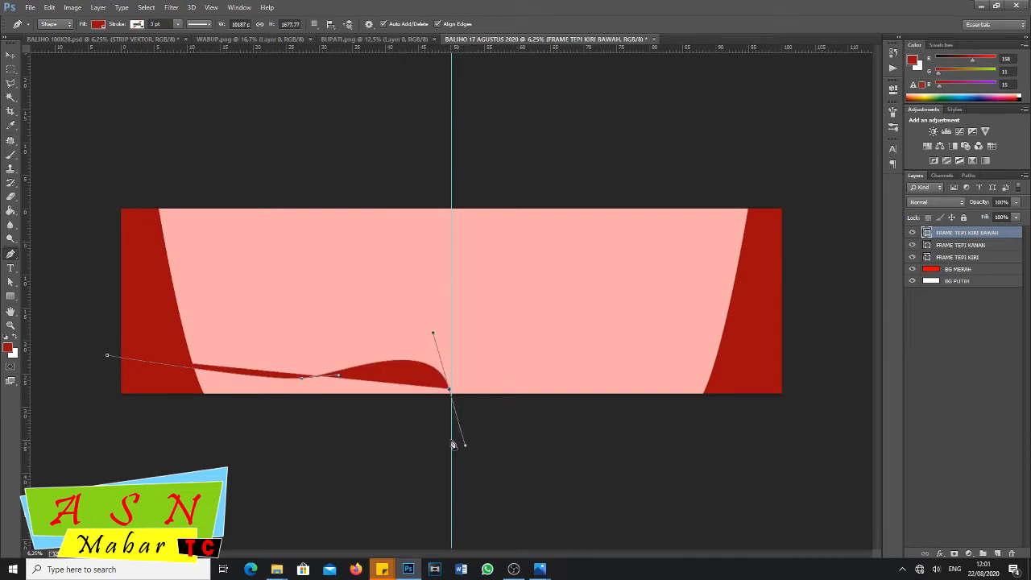
key(ctrl+alt+z)
key(ctrl+alt+z)
key(ctrl+alt+z)
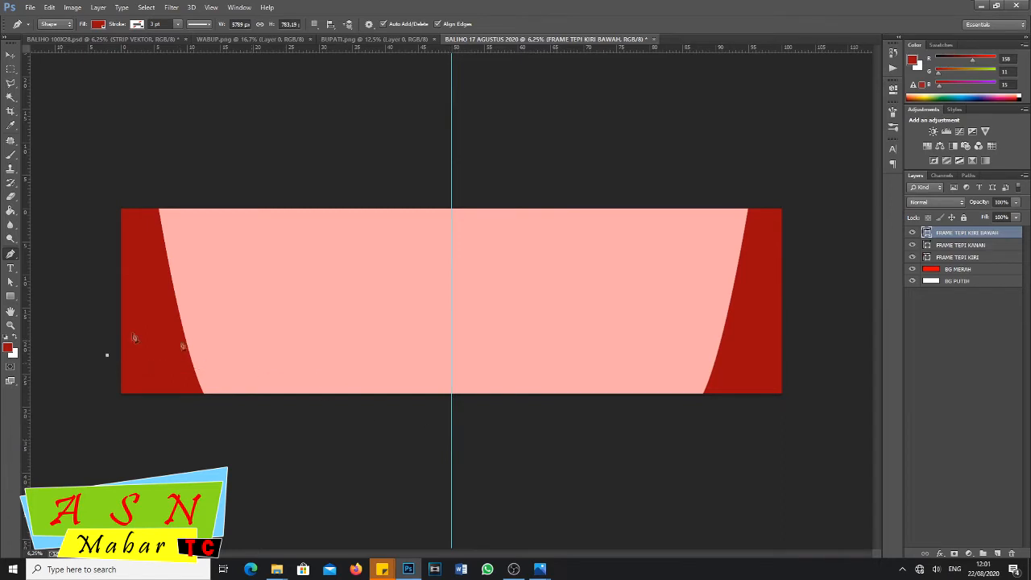
- Continue the lower-left frame as a wavy curve falling to the centre guide, and close it below the canvas, about 10810 x 4760 px
drag(316, 379, 376, 373)
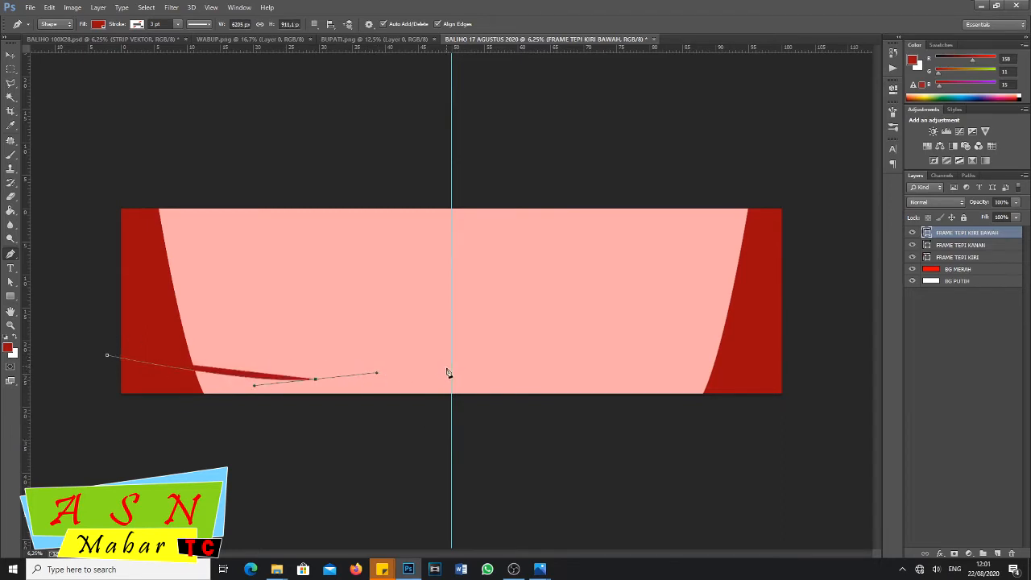
mouse_move(452, 394)
mouse_down()
mouse_move(453, 443)
mouse_move(433, 476)
mouse_move(469, 484)
mouse_up()
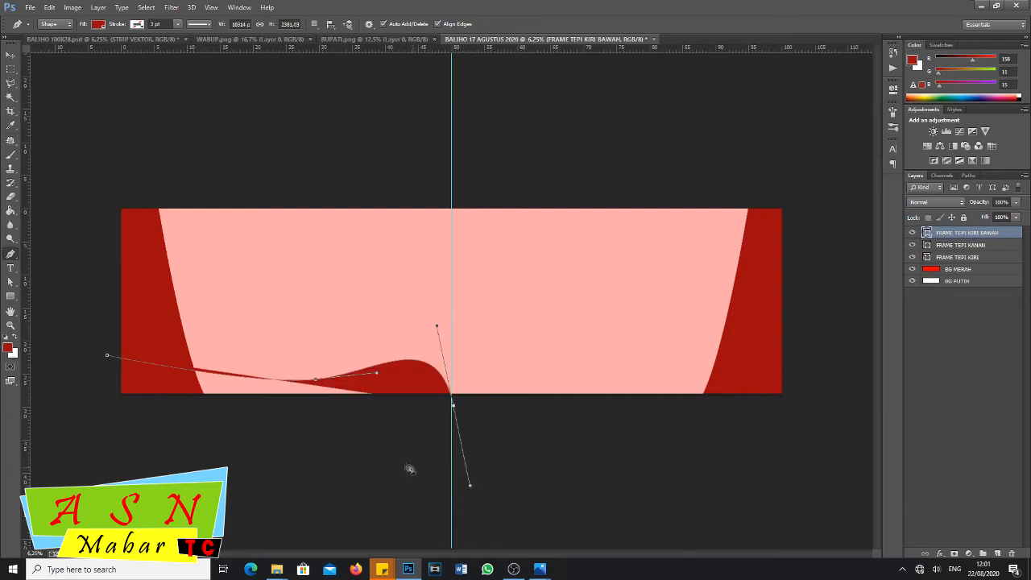
click(122, 451)
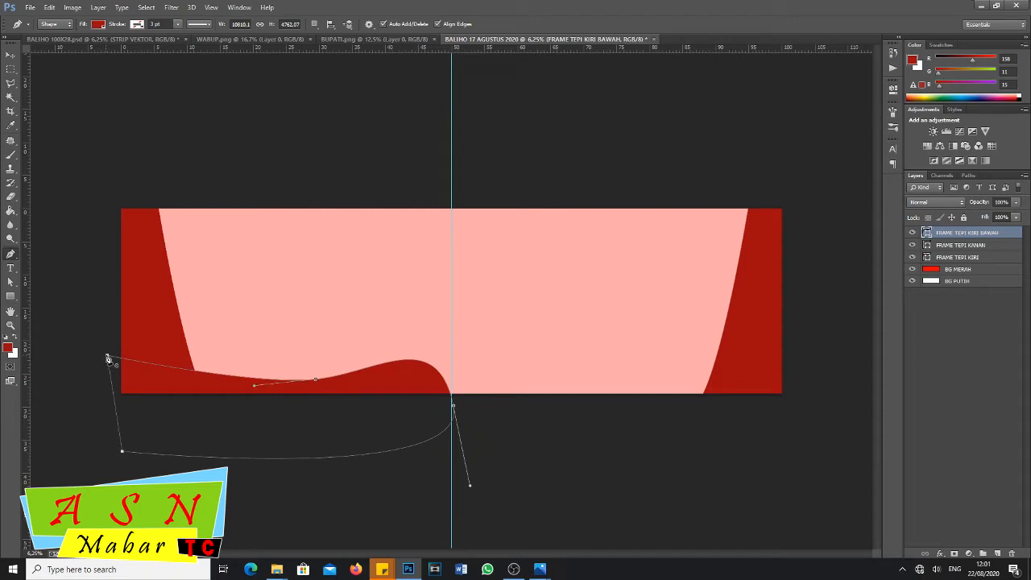
click(108, 358)
click(9, 54)
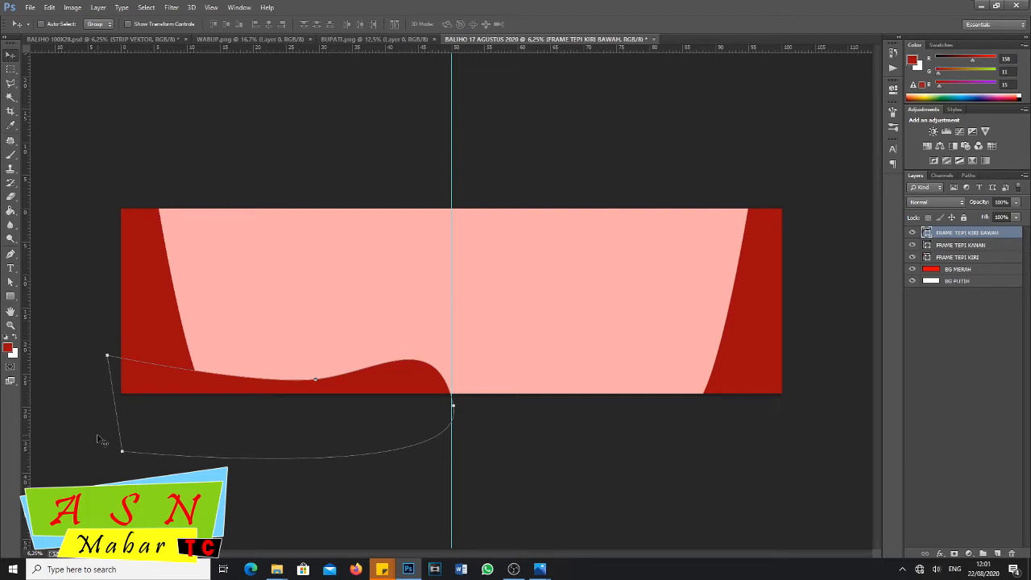
- Free-transform the lower-left frame shape, stretching and rotating it slightly so its left part rises and its tip meets the centre guide
click(172, 343)
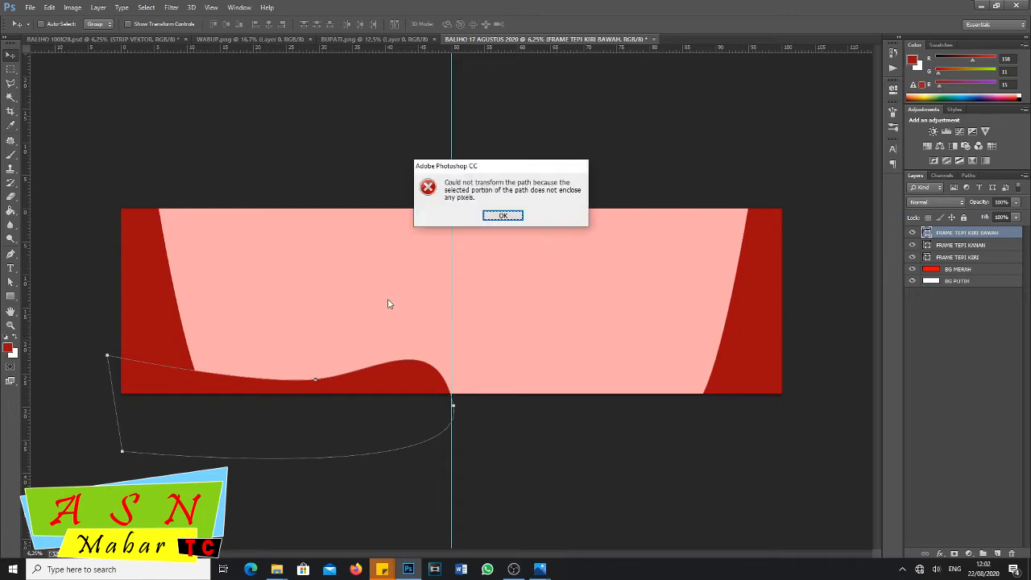
click(503, 216)
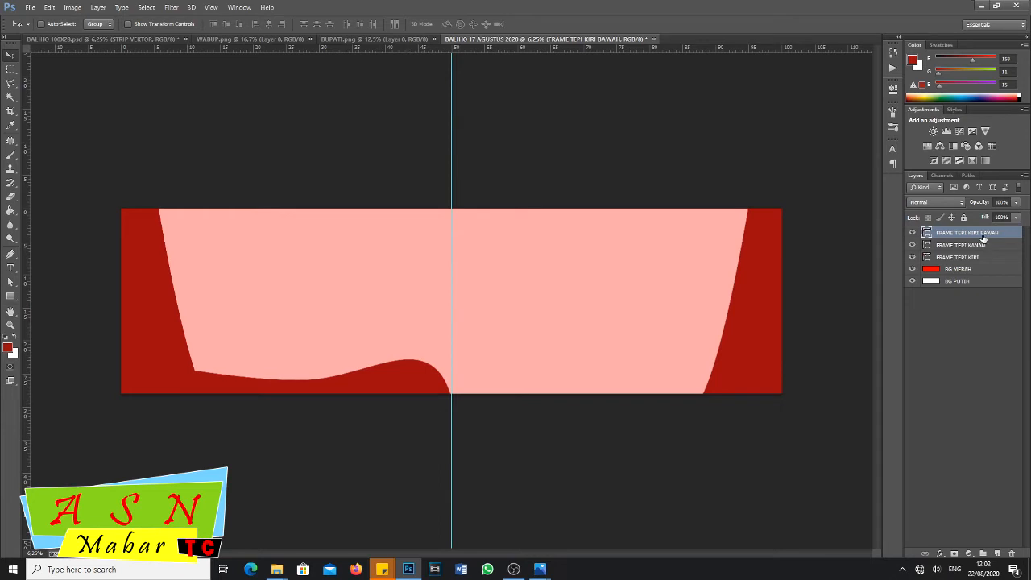
key(ctrl+t)
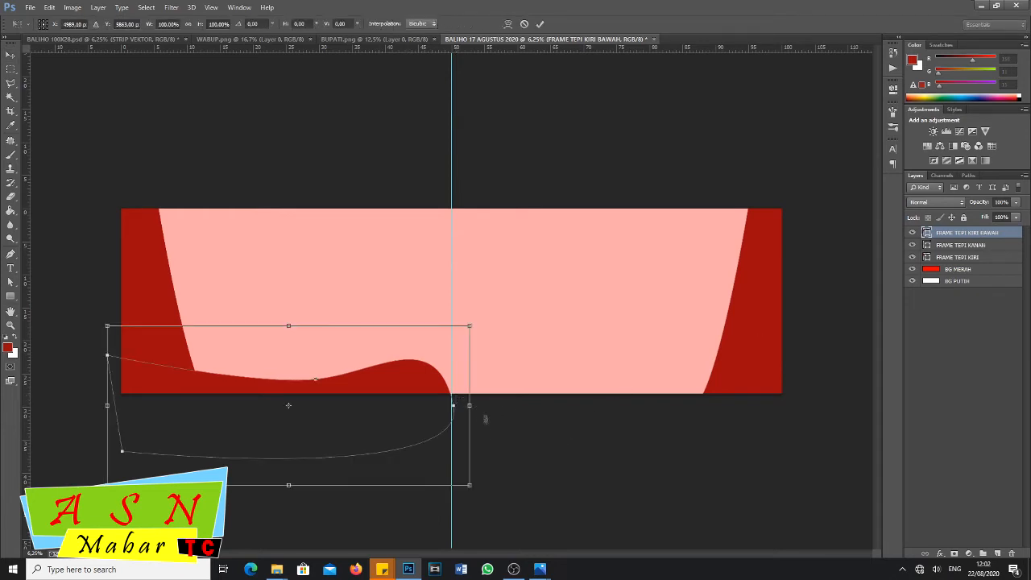
drag(470, 411, 470, 411)
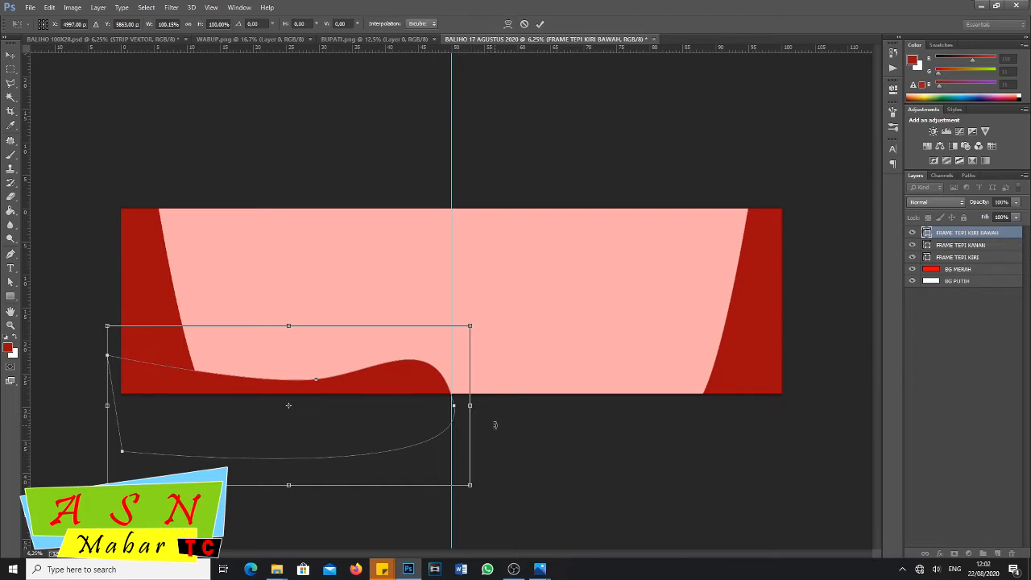
drag(495, 424, 497, 435)
drag(291, 326, 293, 318)
drag(91, 305, 93, 300)
key(Return)
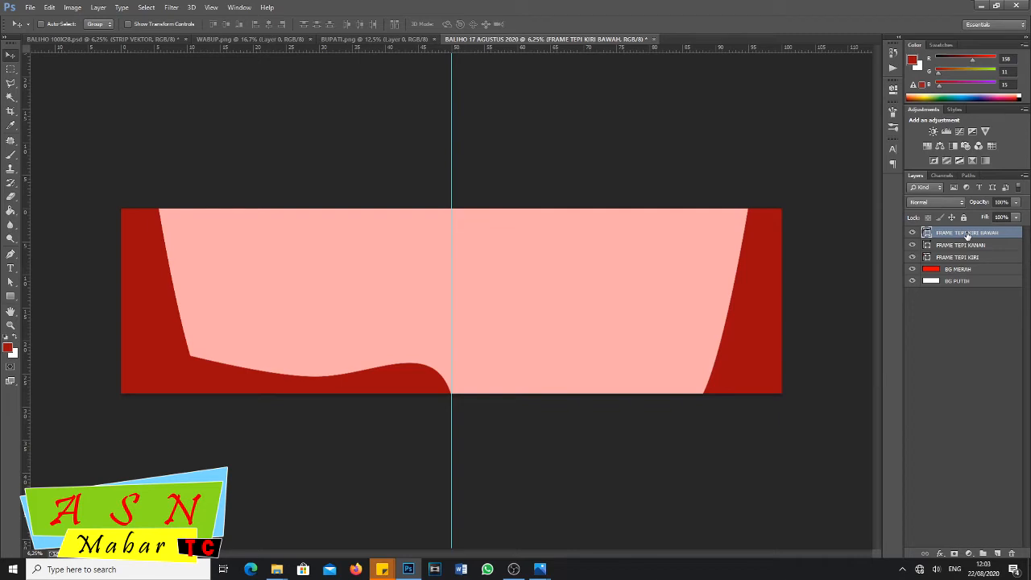
- Duplicate the FRAME TEPI KIRI BAWAH layer and rename the copy FRAME TEPI KANAN BAWAH
drag(967, 235, 999, 555)
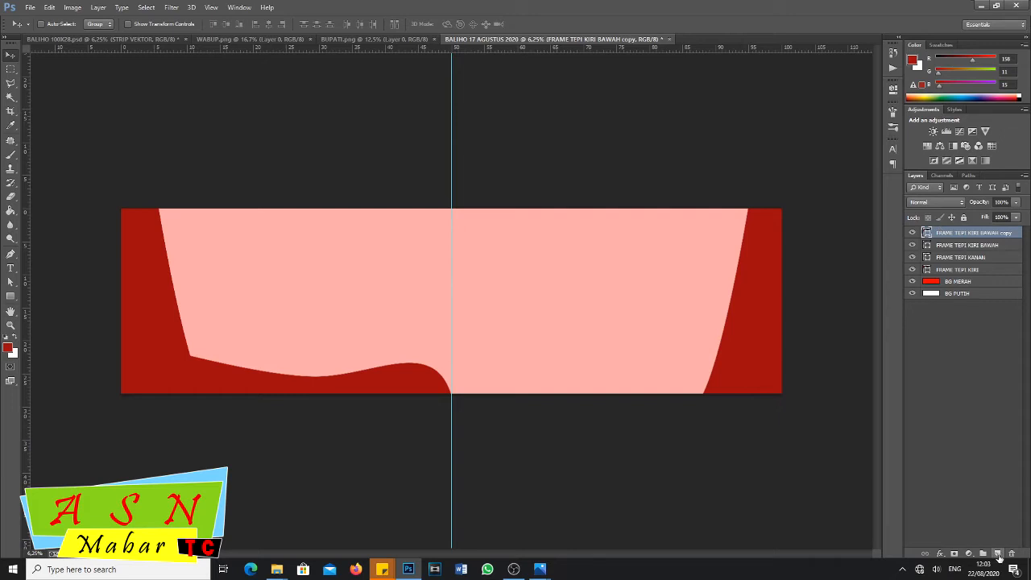
right_click(974, 235)
click(992, 233)
double_click(993, 234)
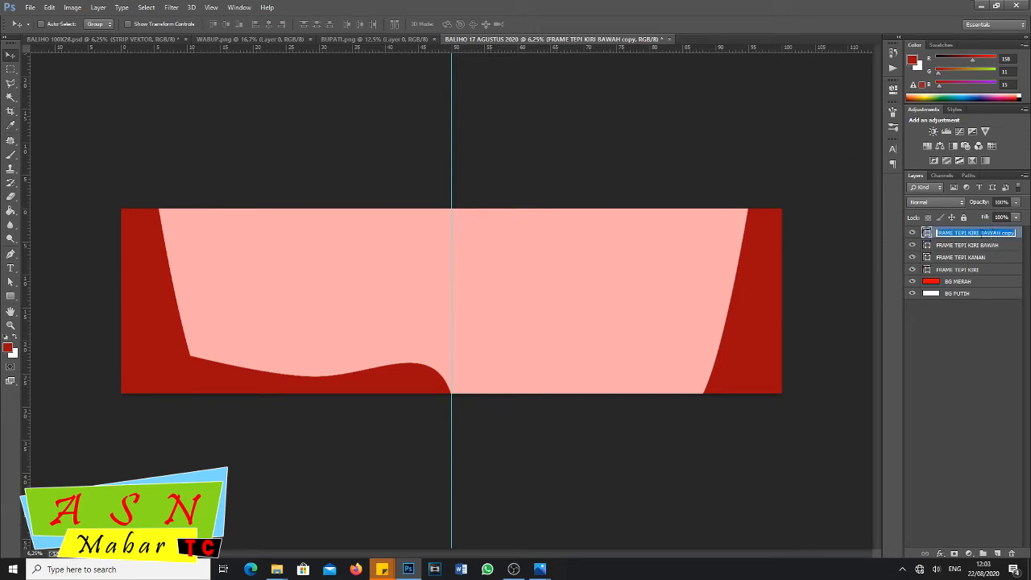
click(979, 233)
text(KANAN)
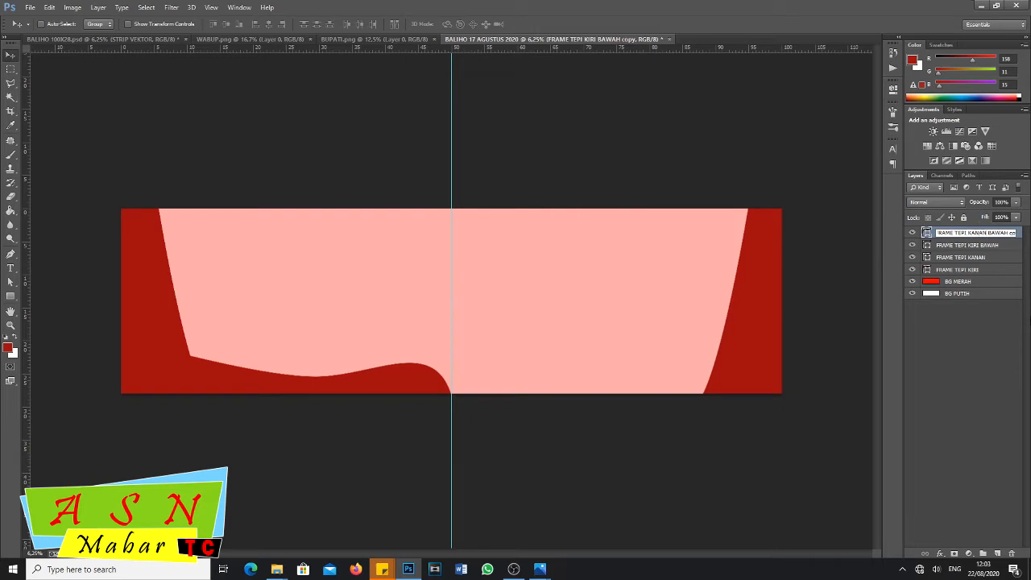
double_click(1012, 233)
key(BackSpace)
key(Return)
- Move the lower frame copy towards the banner's right half and flip it horizontally
drag(377, 391, 666, 364)
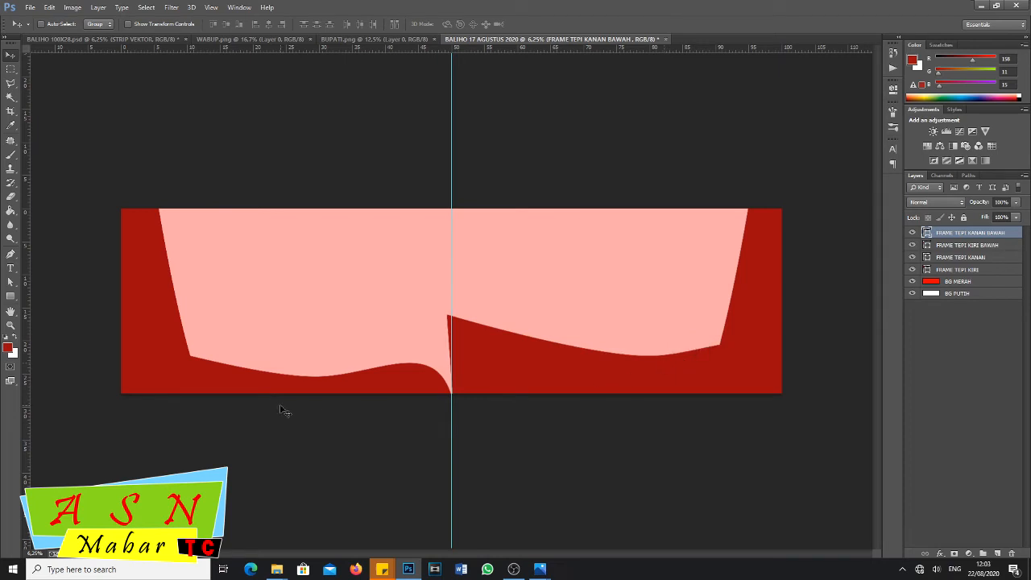
drag(517, 379, 303, 345)
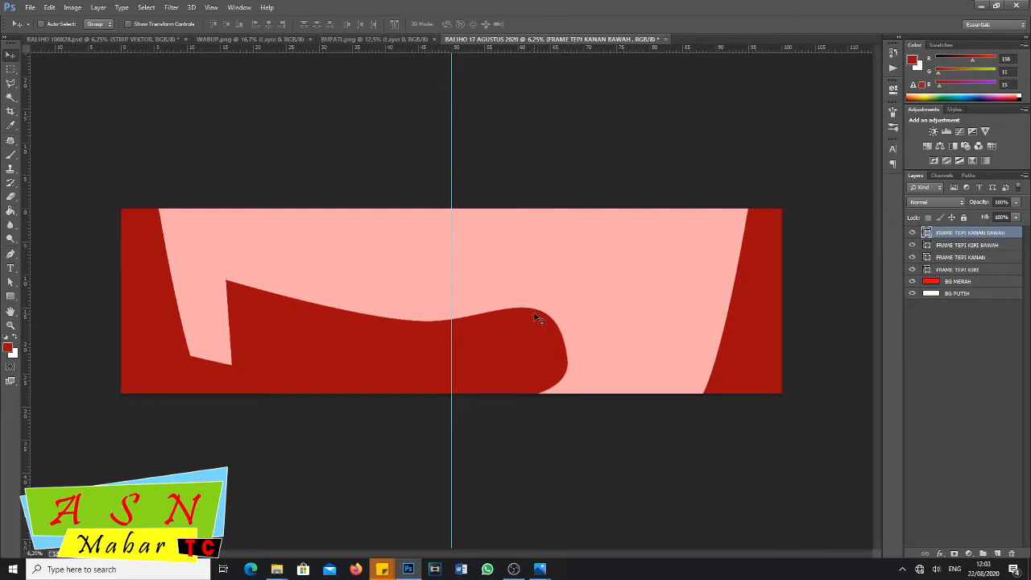
drag(275, 354, 475, 348)
key(ctrl+t)
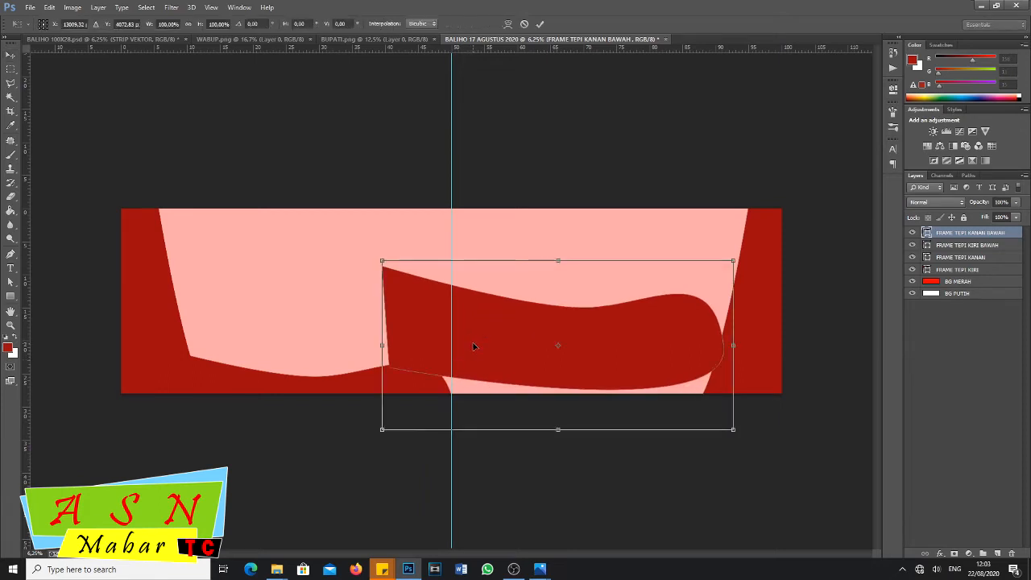
click(49, 8)
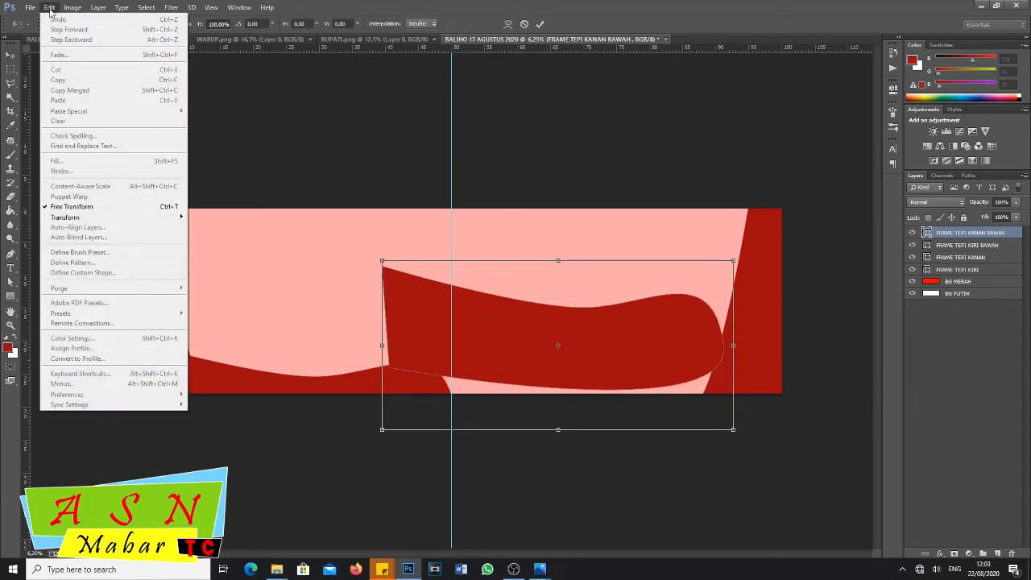
mouse_move(86, 220)
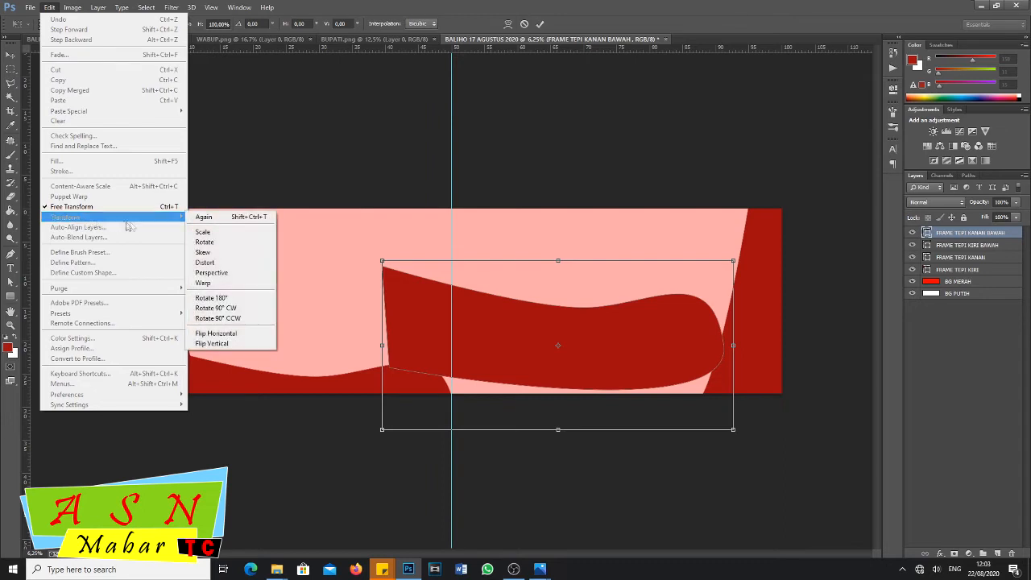
click(216, 333)
- Position the flipped frame along the lower-right edge with its tip meeting the centre guide, and apply the transform
drag(489, 347, 545, 400)
key(Up)
key(Up)
key(Up)
key(Up)
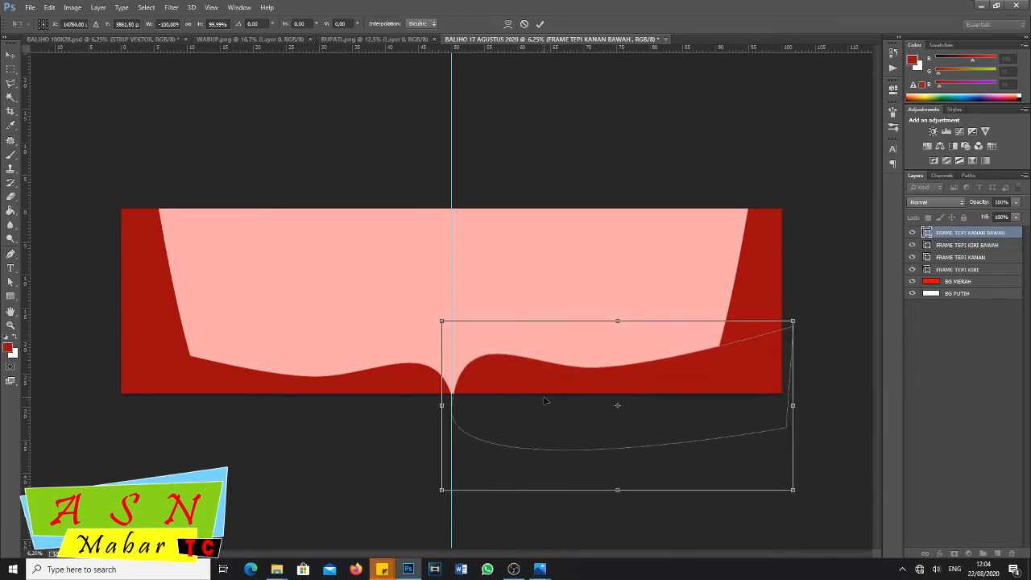
key(Down)
key(Left)
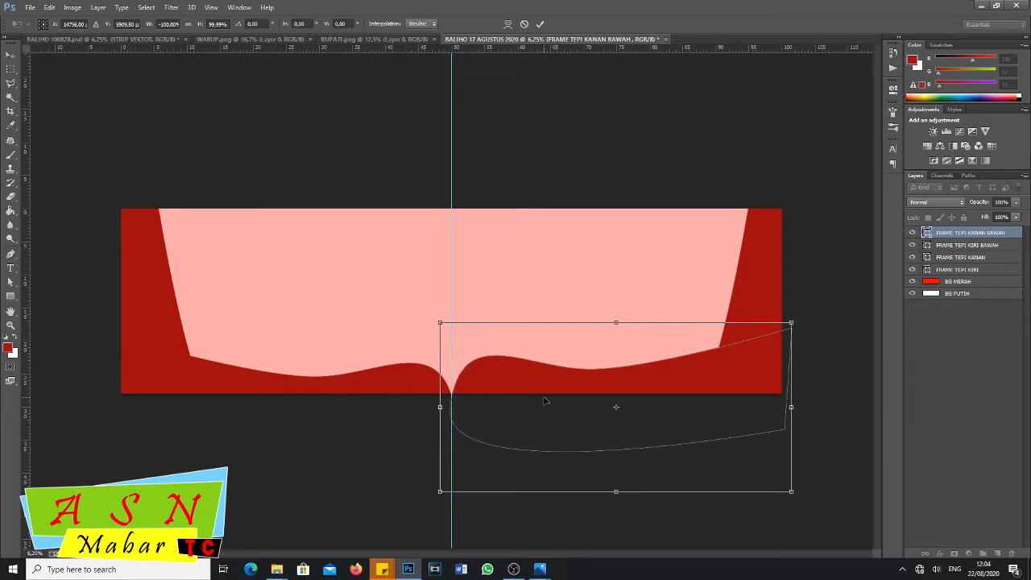
key(Return)
- Add a horizontal guide at the crest of the lower-left frame, and nudge the lower-right frame down and slightly left to match it
drag(400, 49, 416, 363)
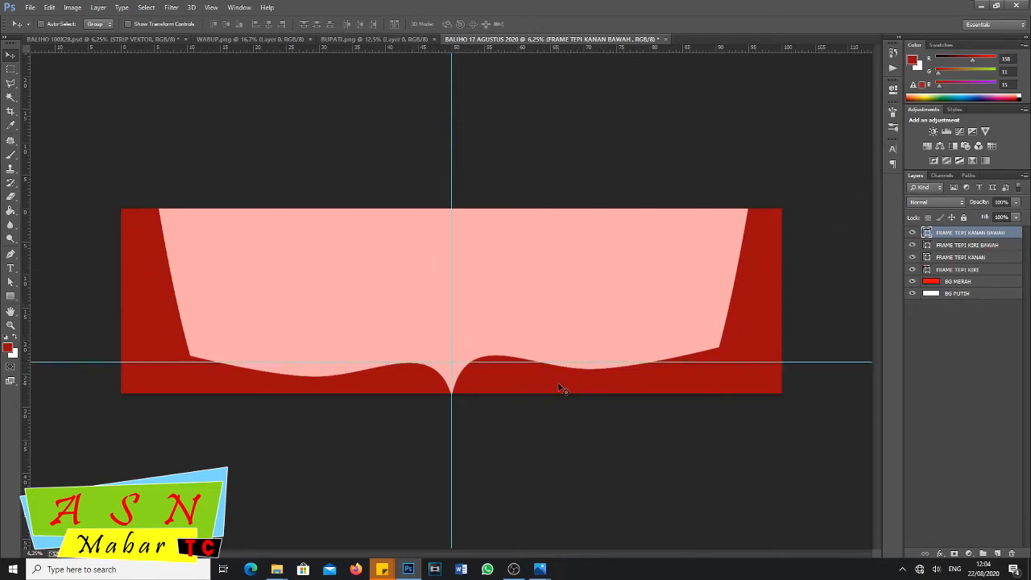
key(shift+Down)
key(shift+Down)
key(shift+Down)
key(shift+Down)
key(shift+Down)
key(shift+Down)
key(shift+Down)
key(shift+Down)
key(shift+Down)
key(shift+Down)
key(shift+Down)
key(shift+Down)
key(shift+Down)
key(shift+Down)
key(shift+Down)
key(shift+Down)
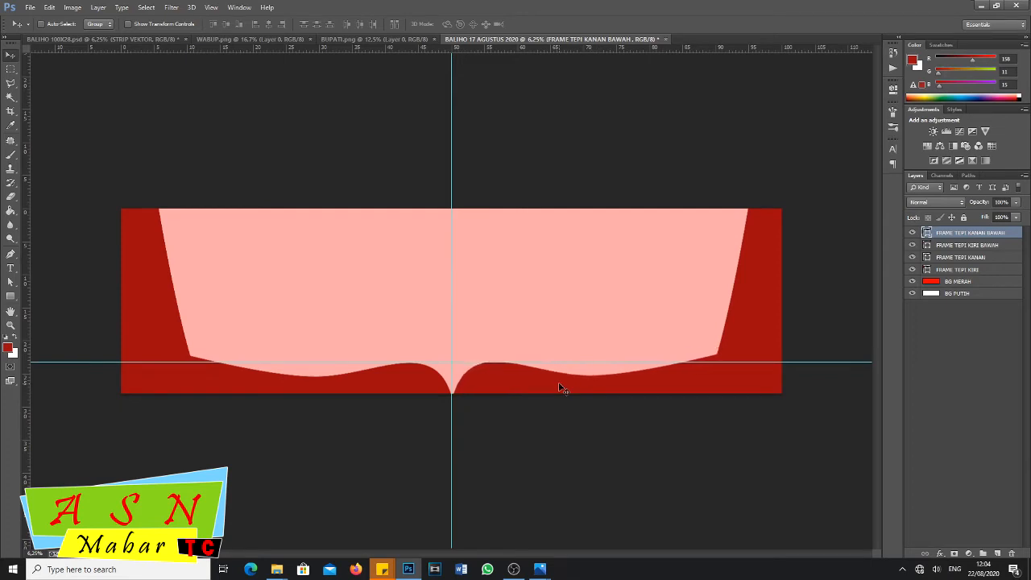
key(shift+Down)
key(shift+Down)
key(shift+Left)
key(shift+Left)
- Check the lower frame in the finished banner, and duplicate FRAME TEPI KIRI BAWAH as FRAME TEPI KIRI BAWAH PUTIH
click(92, 38)
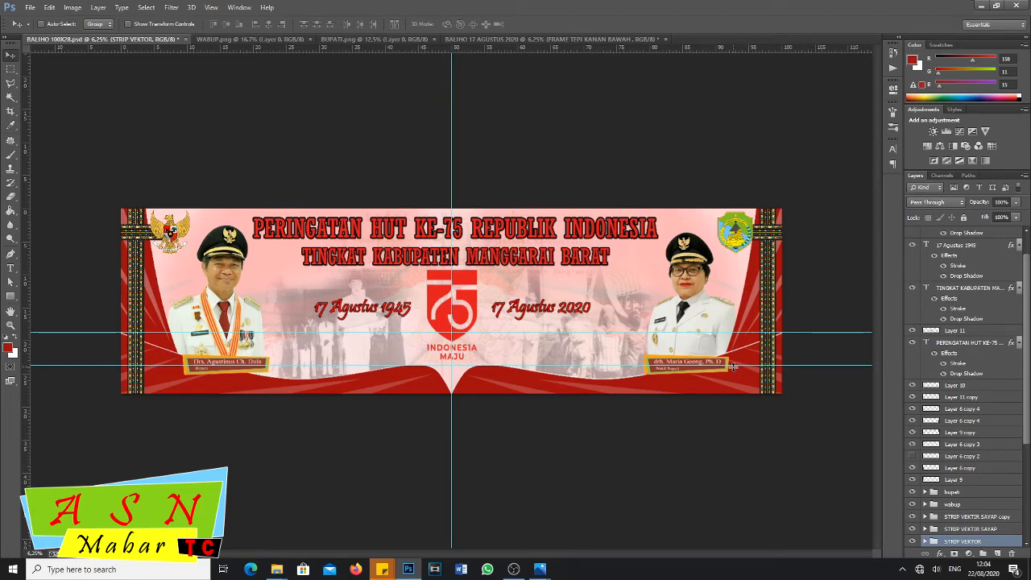
click(567, 41)
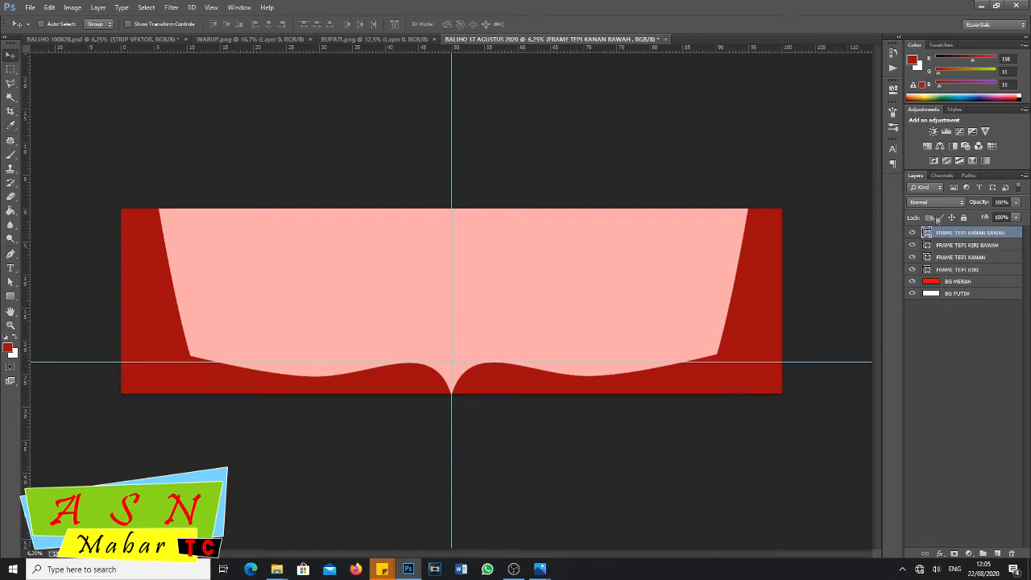
click(969, 247)
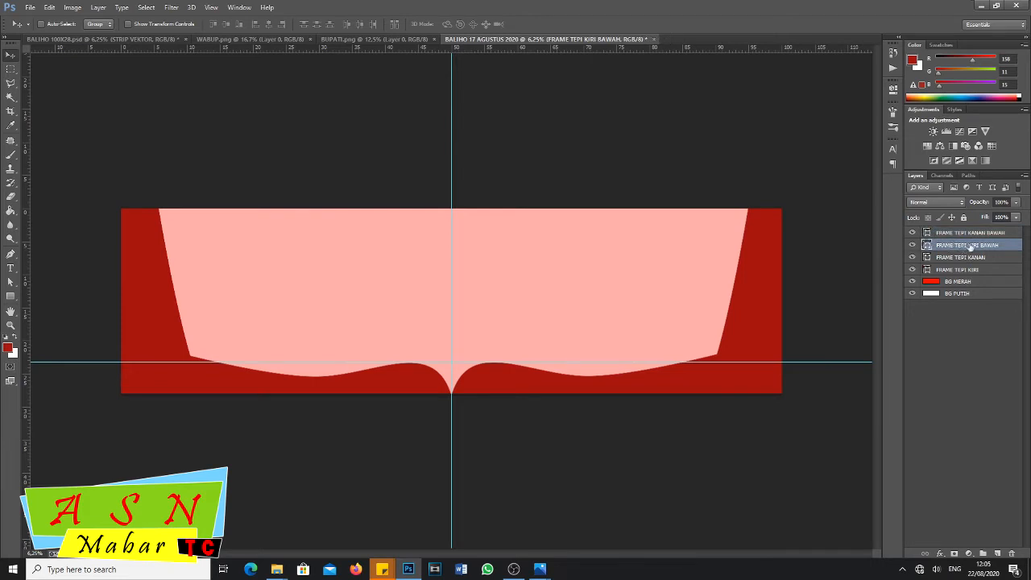
drag(970, 247, 998, 553)
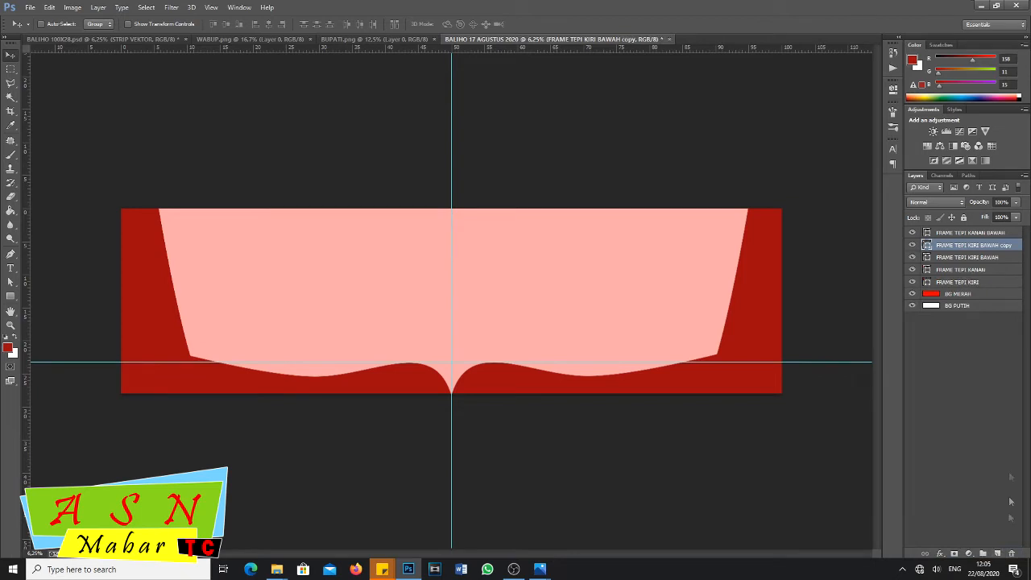
right_click(995, 251)
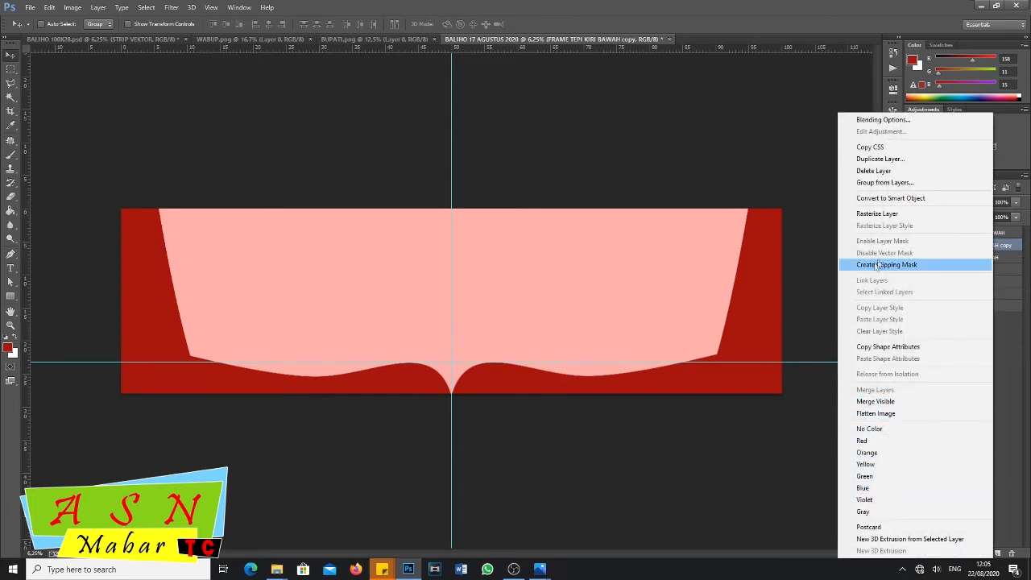
click(1015, 249)
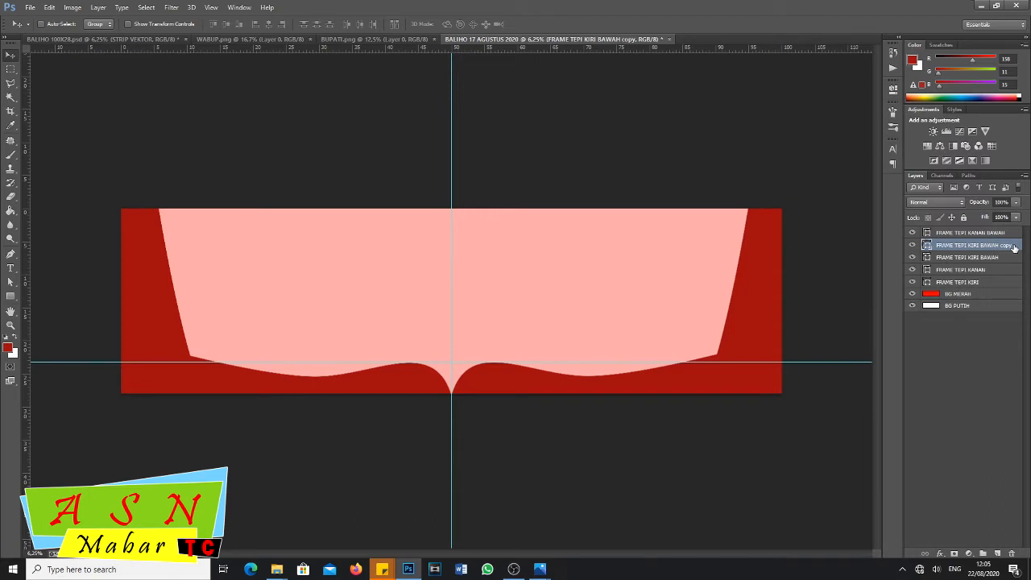
double_click(999, 248)
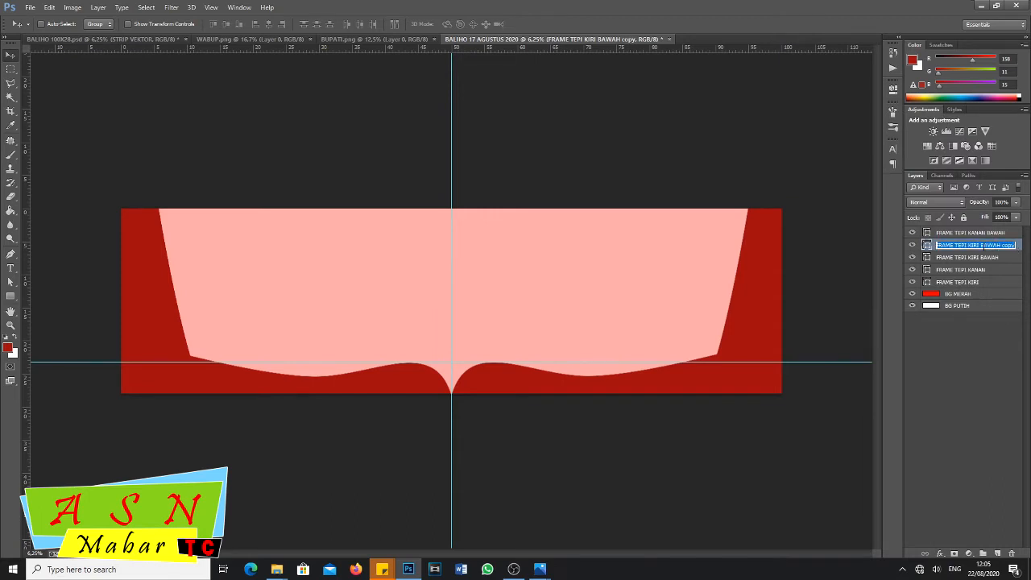
double_click(1008, 245)
text(PUTIH)
key(Return)
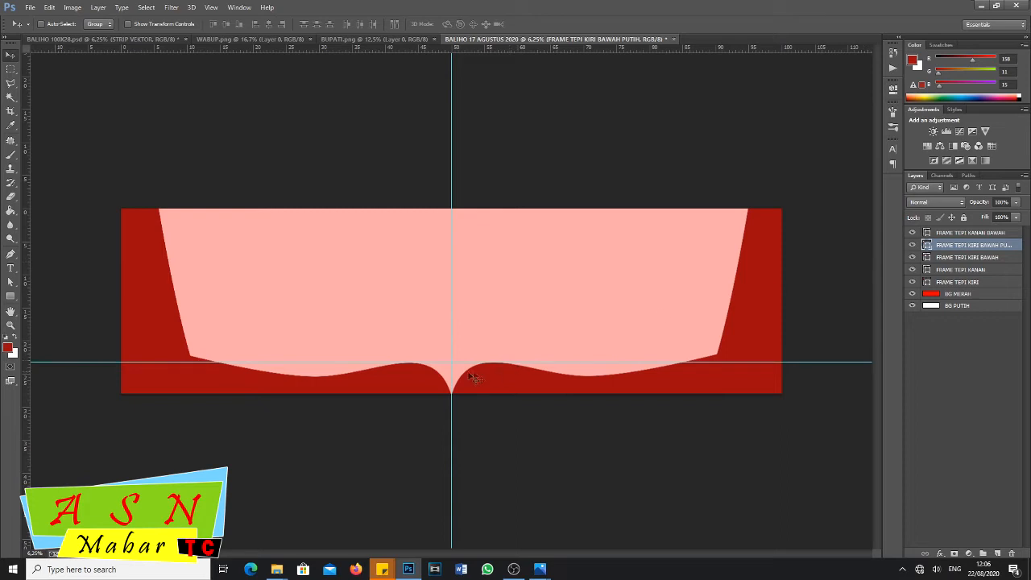
- Move the FRAME TEPI KIRI BAWAH PUTIH shape up clear of the lower-left frame and change its fill to white
drag(405, 382, 392, 282)
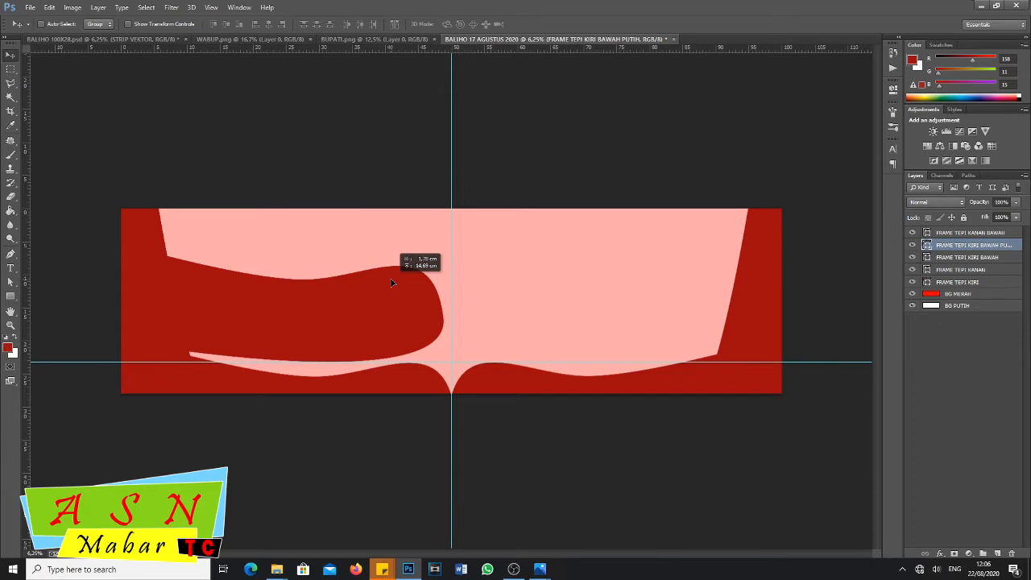
drag(392, 283, 393, 281)
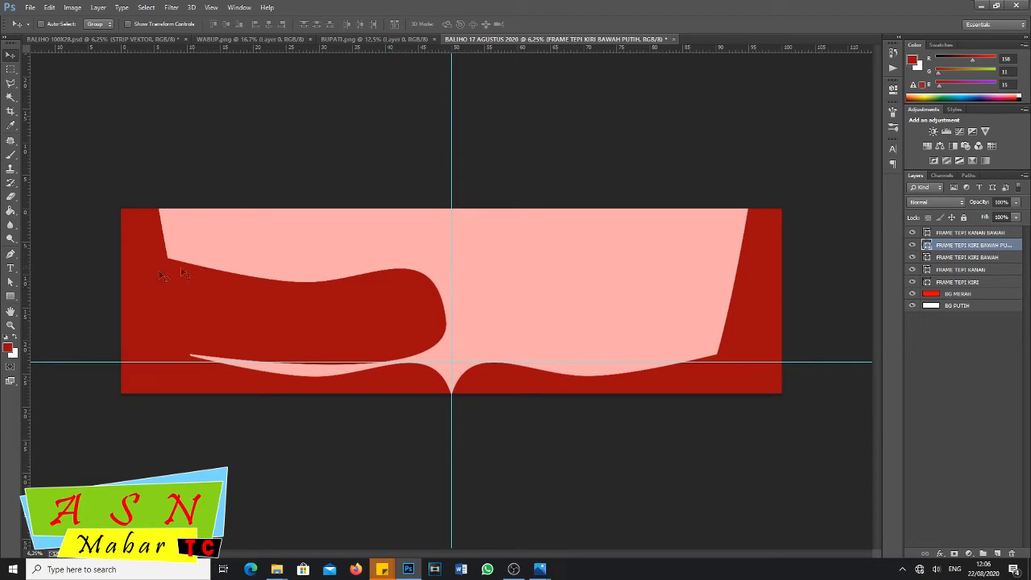
click(11, 256)
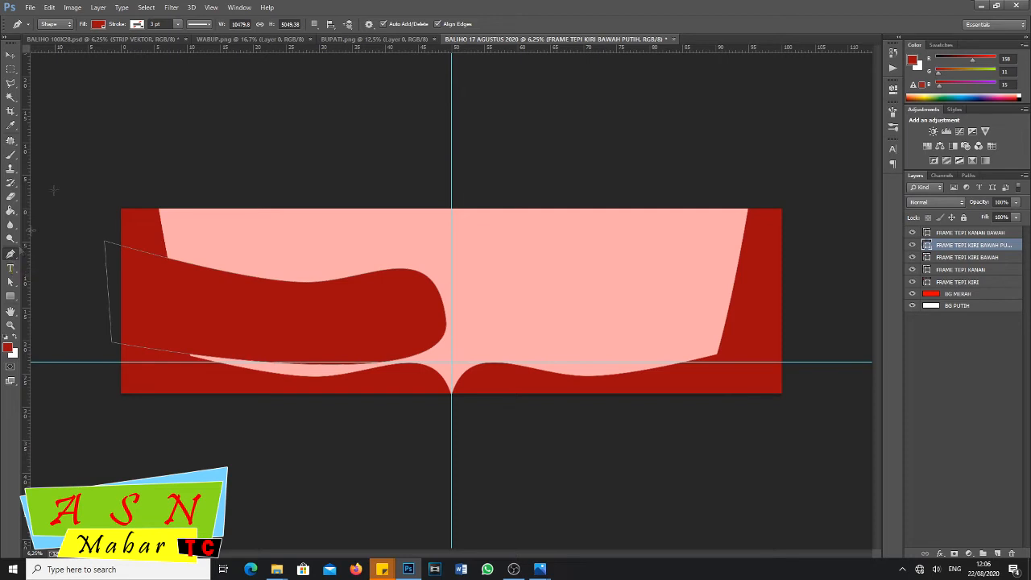
click(98, 25)
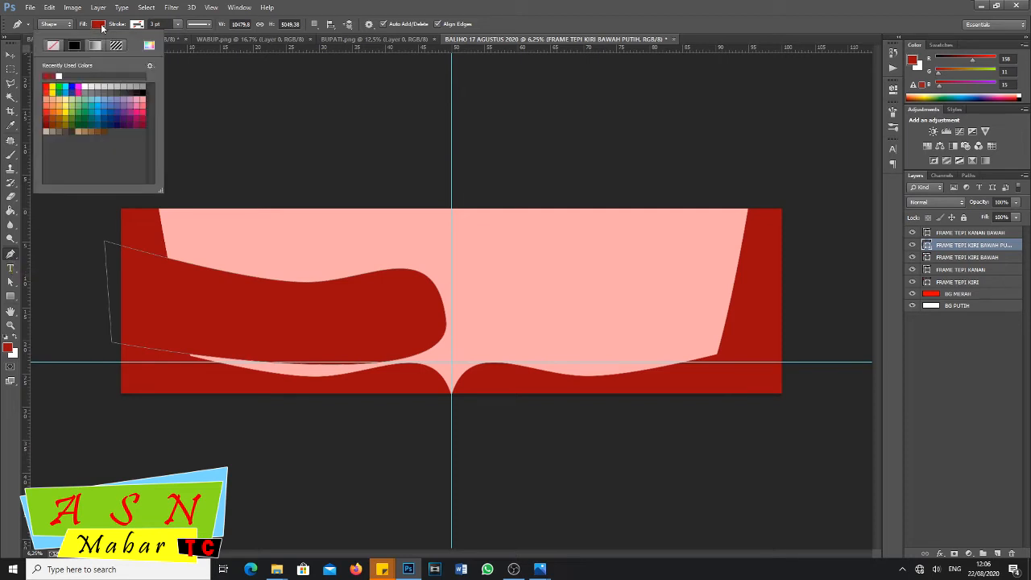
click(60, 75)
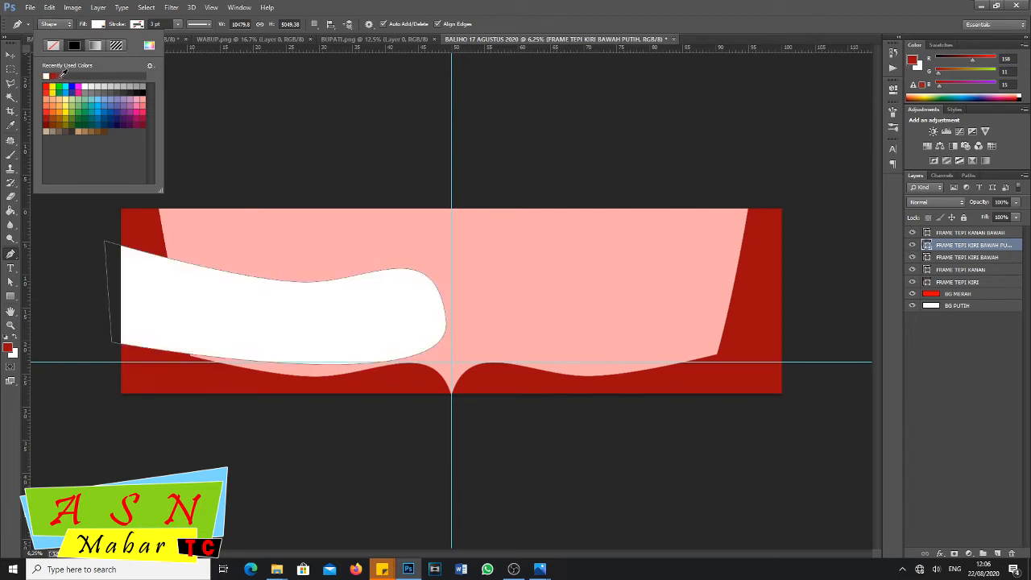
key(Return)
click(10, 55)
- Place the white shape's layer beneath FRAME TEPI KIRI BAWAH and lower it until only a thin white line edges the red curve
mouse_move(330, 364)
mouse_down()
mouse_move(334, 412)
mouse_move(319, 350)
mouse_up()
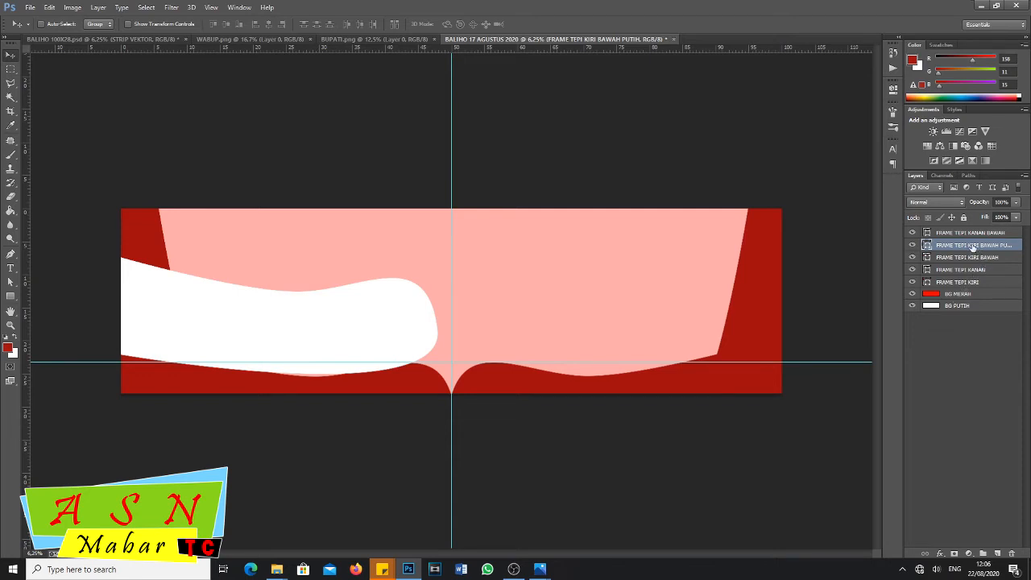
drag(972, 248, 974, 259)
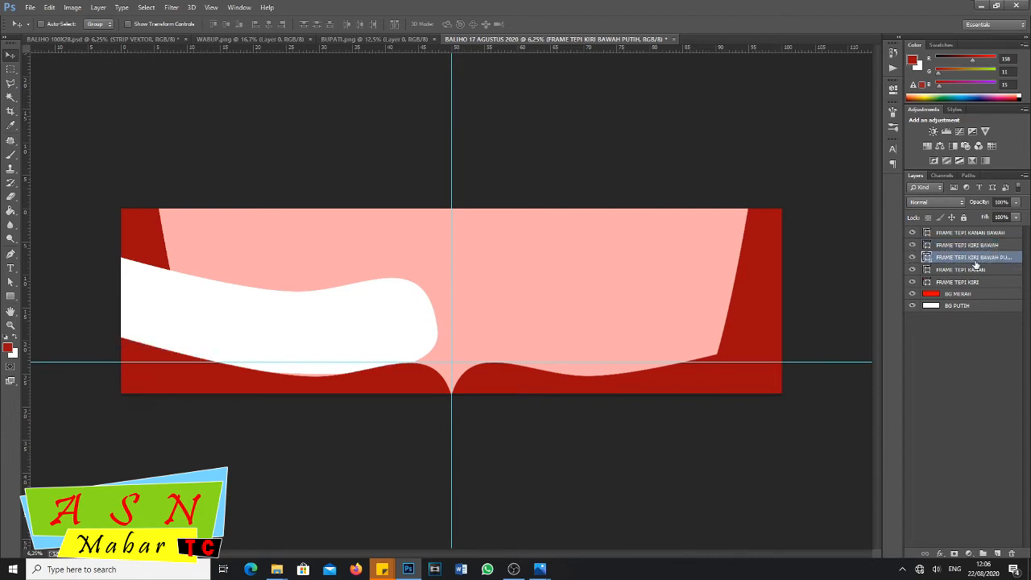
drag(405, 335, 427, 415)
key(shift+Down)
key(shift+Down)
key(shift+Down)
key(shift+Down)
key(shift+Down)
key(shift+Down)
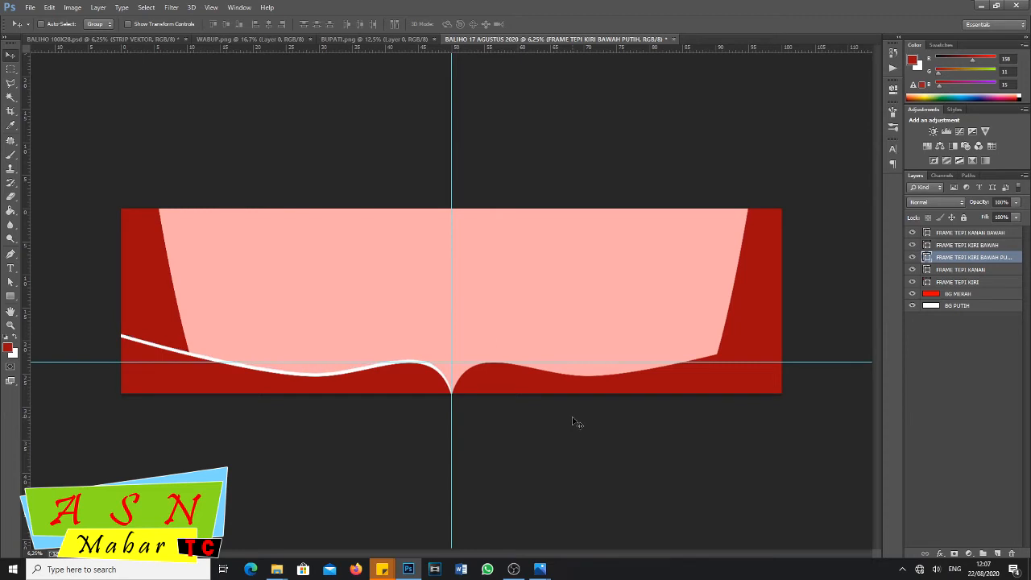
key(shift+Down)
key(shift+Down)
key(shift+Down)
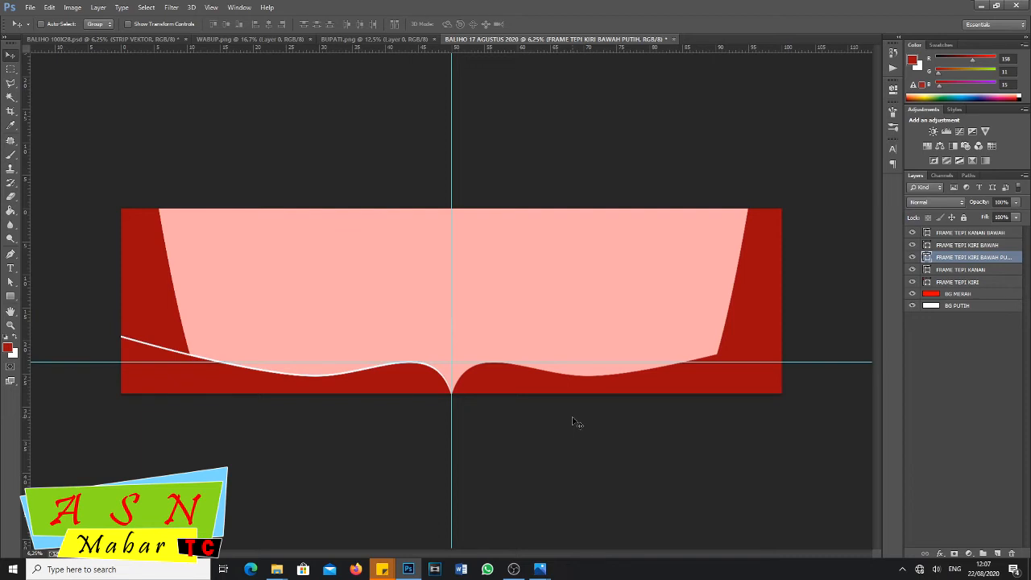
key(Down)
- Duplicate the FRAME TEPI KANAN BAWAH layer and rename the copy FRAME TEPI KANAN BAWAH PUTIH
click(967, 233)
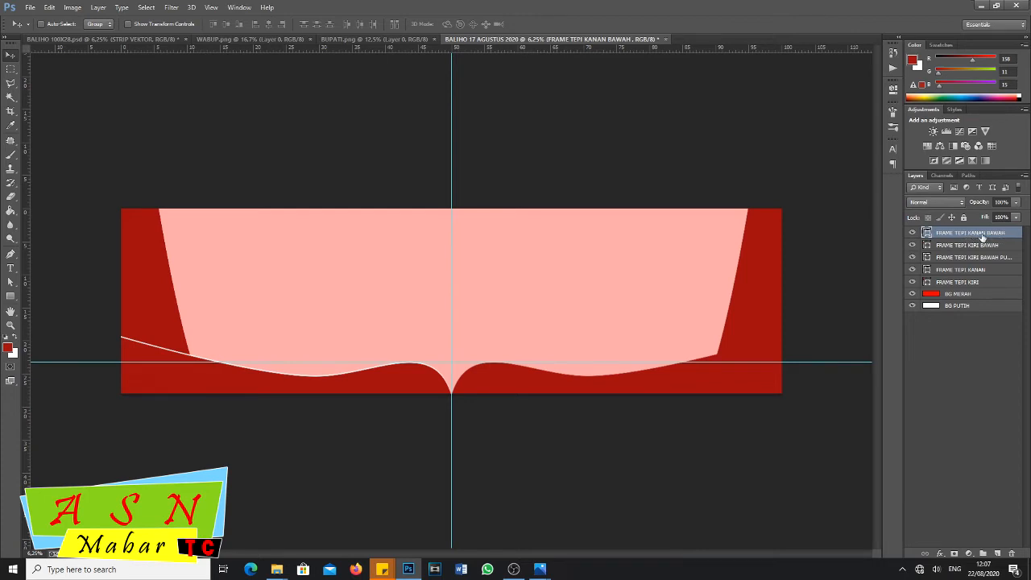
drag(982, 235, 998, 554)
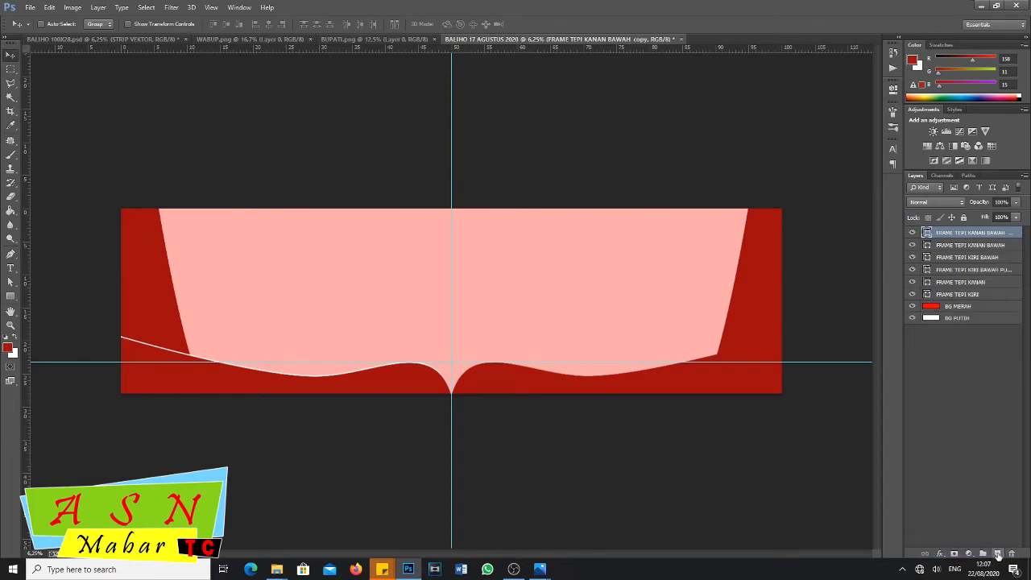
double_click(990, 233)
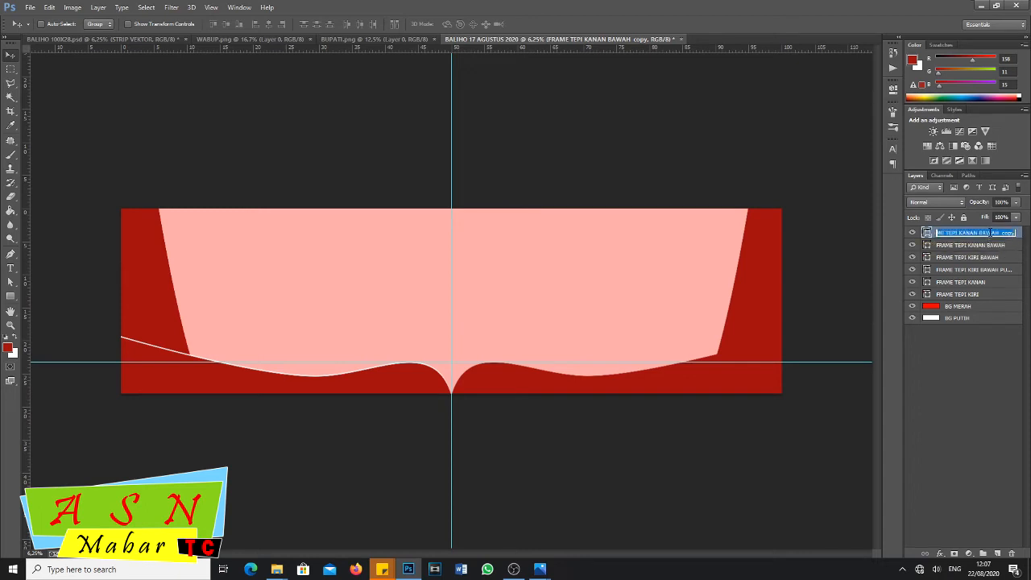
double_click(1008, 233)
double_click(1007, 233)
text(PUTIH)
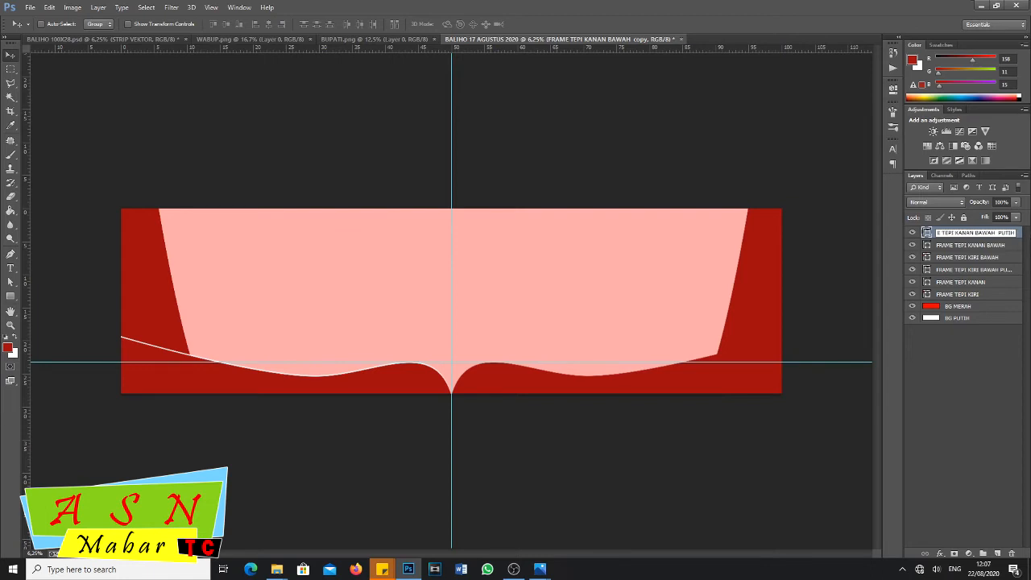
key(Return)
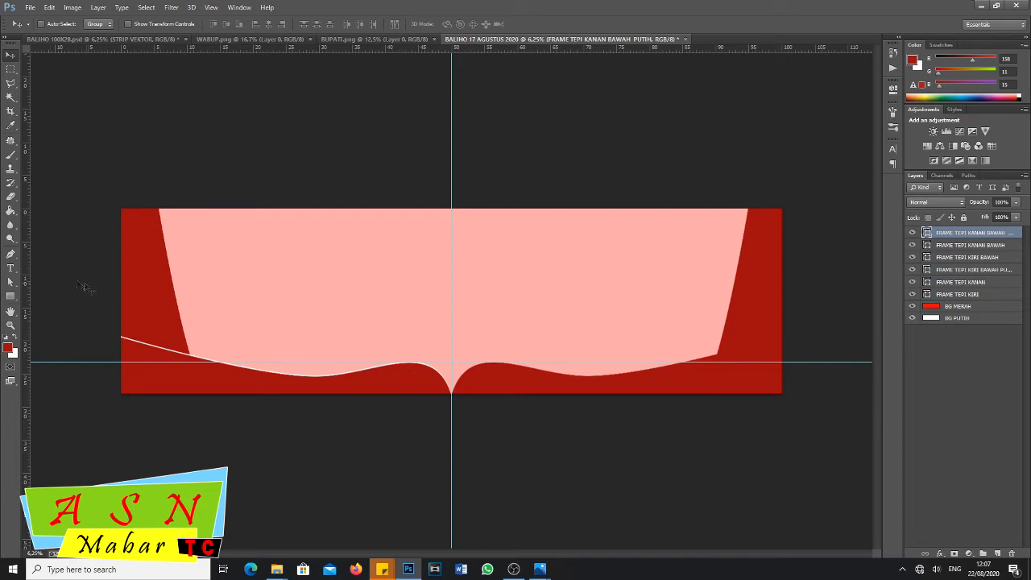
- Fill FRAME TEPI KANAN BAWAH PUTIH with white and place it beneath FRAME TEPI KANAN BAWAH, lowered slightly to leave a thin white edge
click(11, 255)
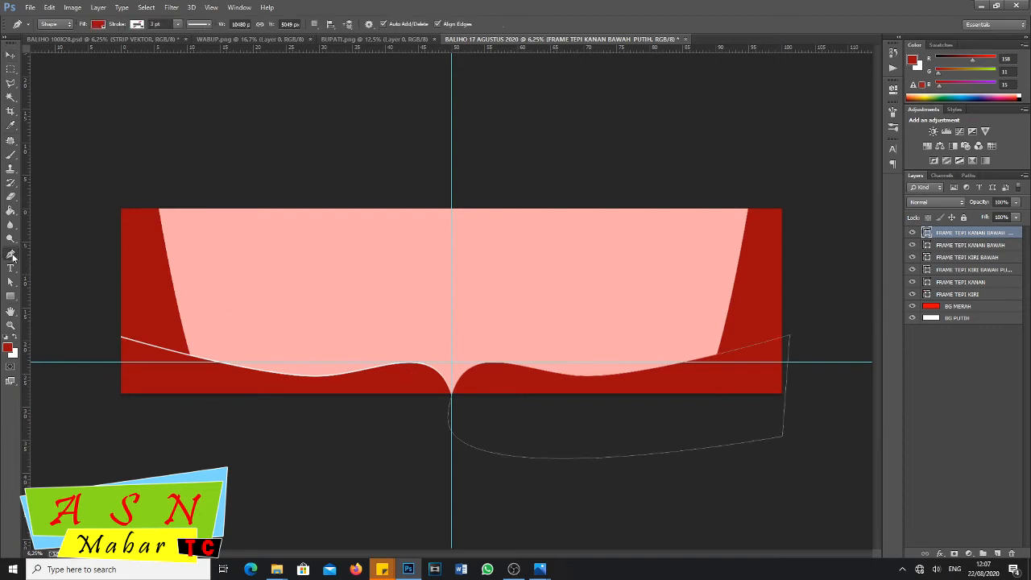
click(97, 24)
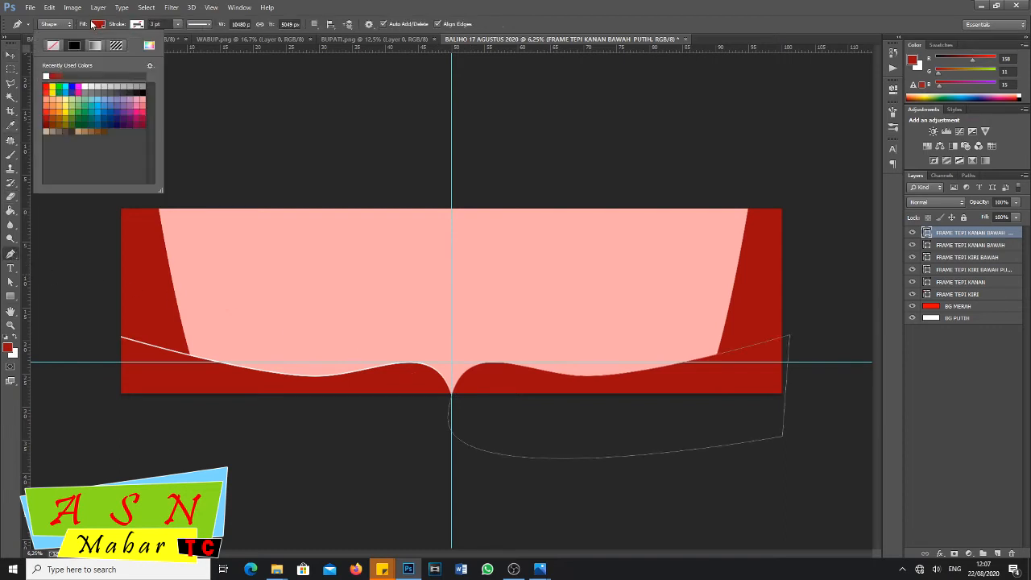
click(46, 75)
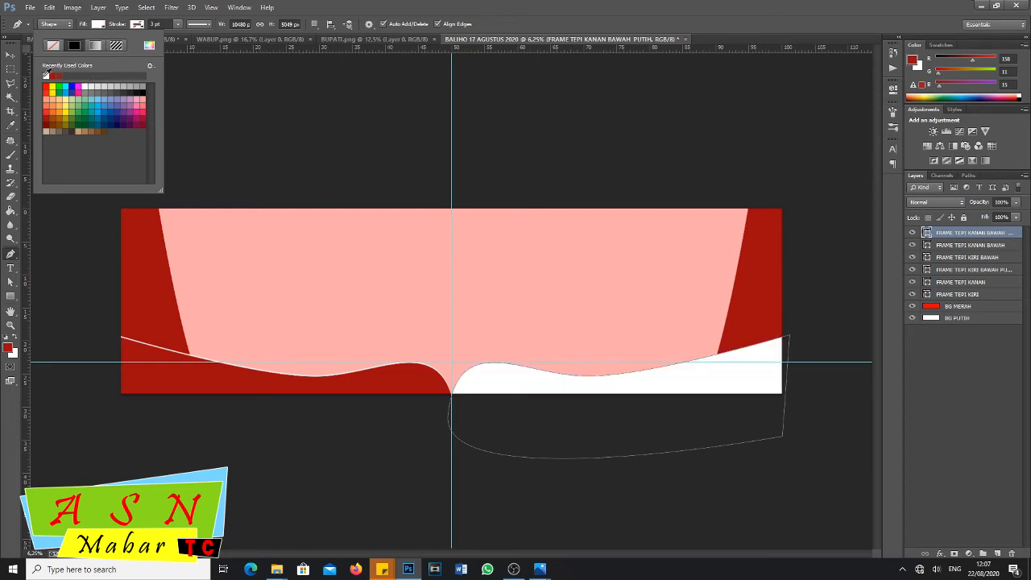
click(661, 292)
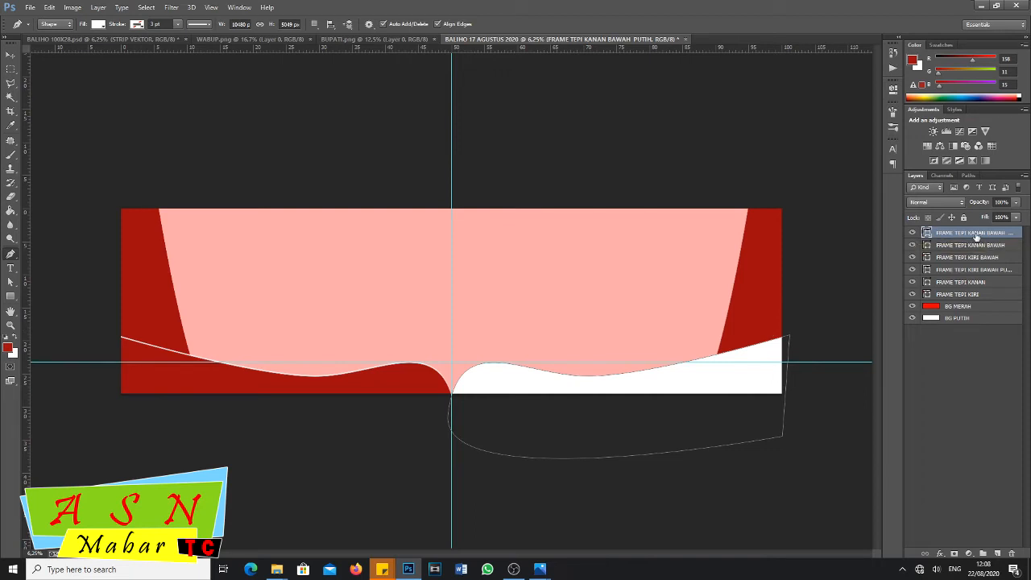
drag(975, 237, 979, 252)
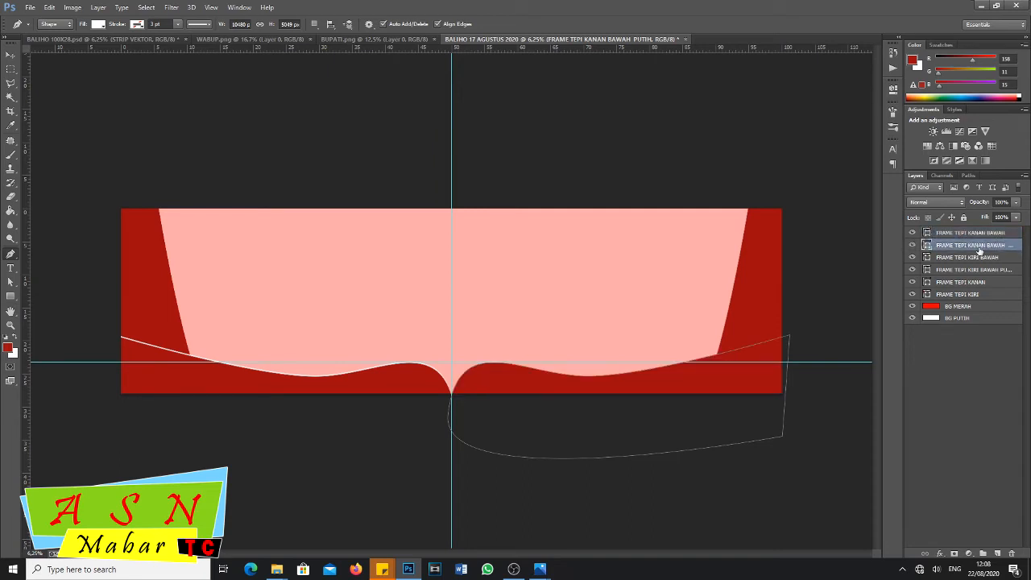
click(11, 60)
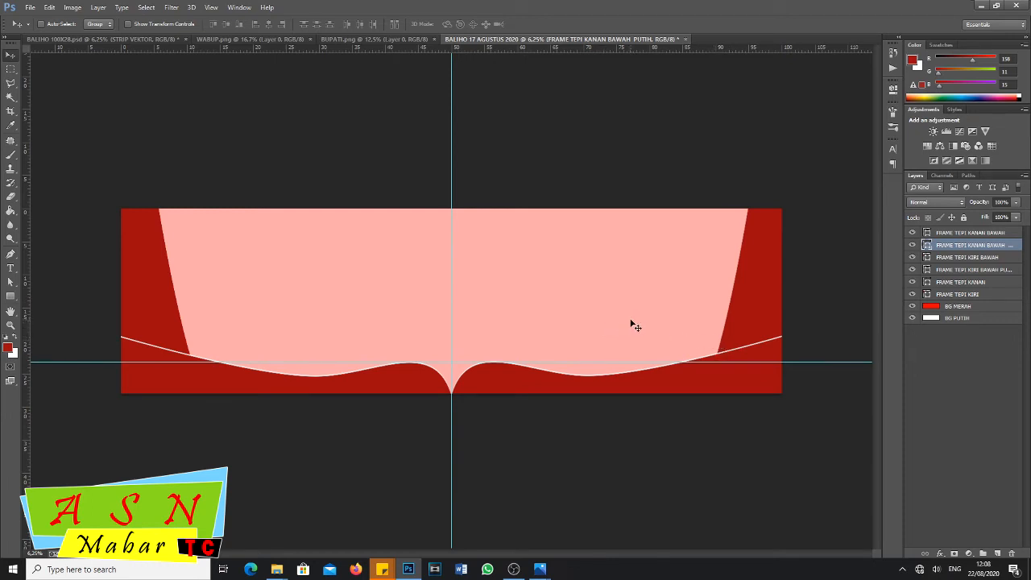
- Check the finished banner, and add a new layer named LIST PUTIH TAJAM above FRAME TEPI KANAN BAWAH
click(133, 42)
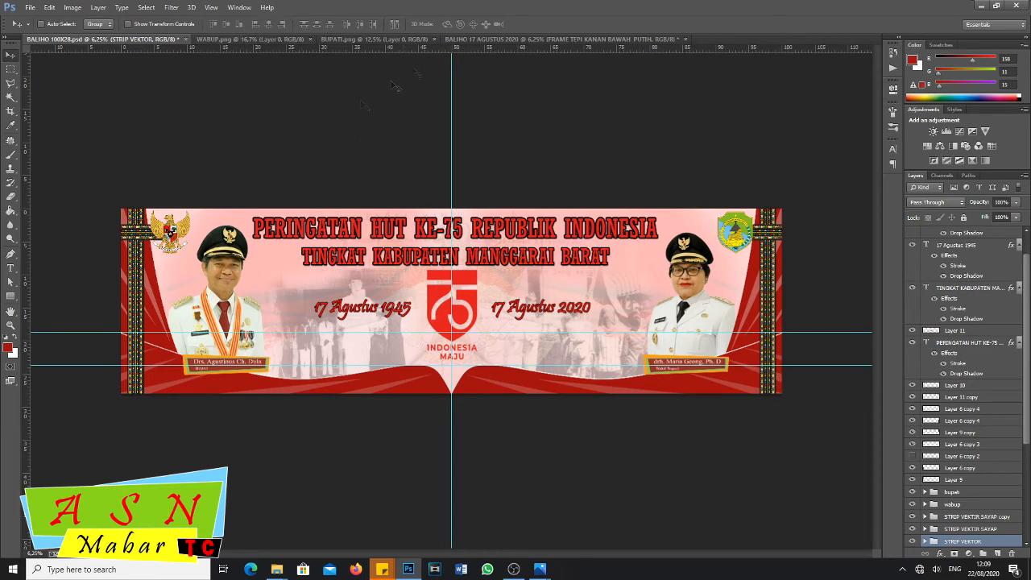
click(576, 38)
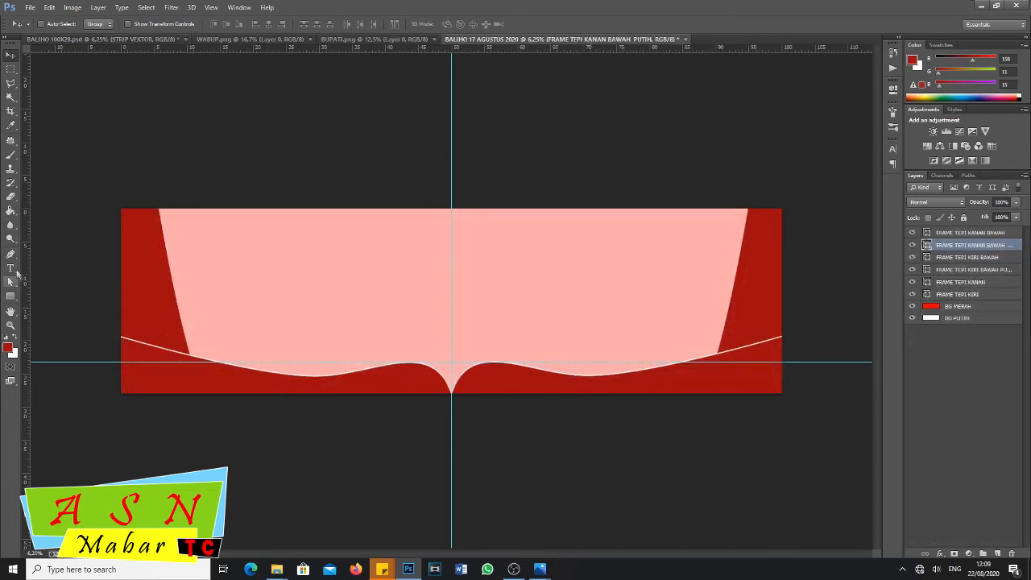
click(11, 257)
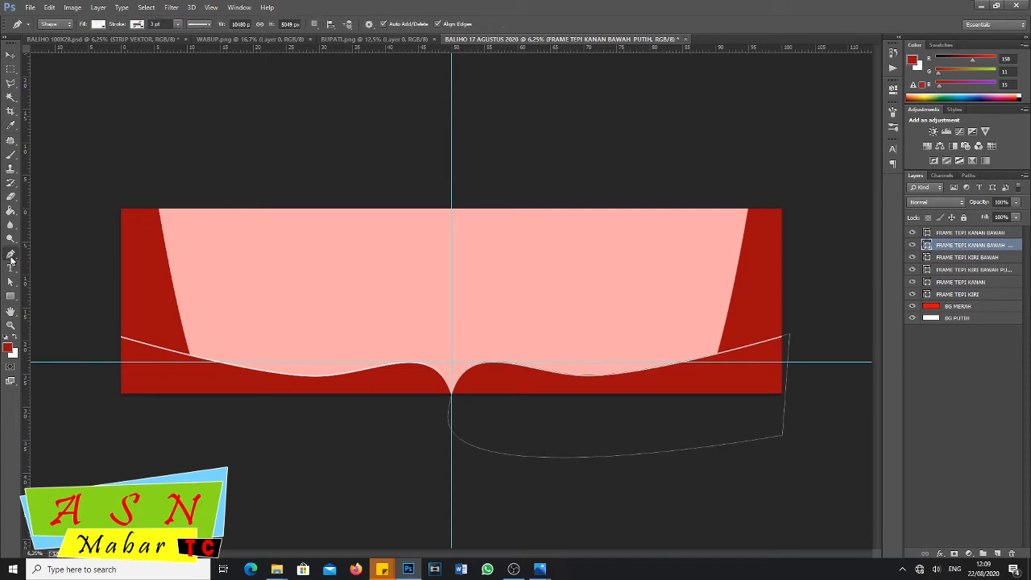
key(Return)
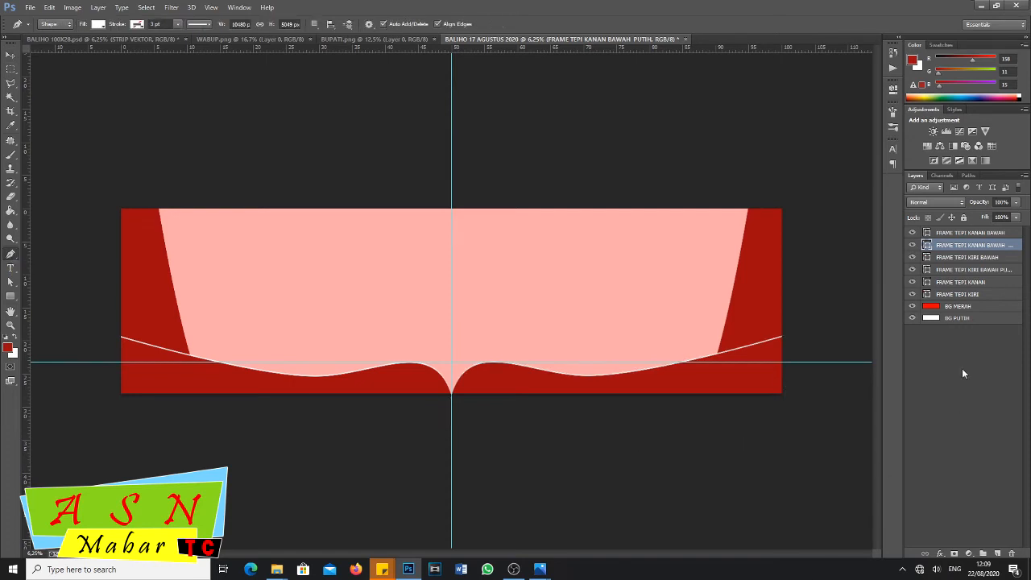
click(955, 233)
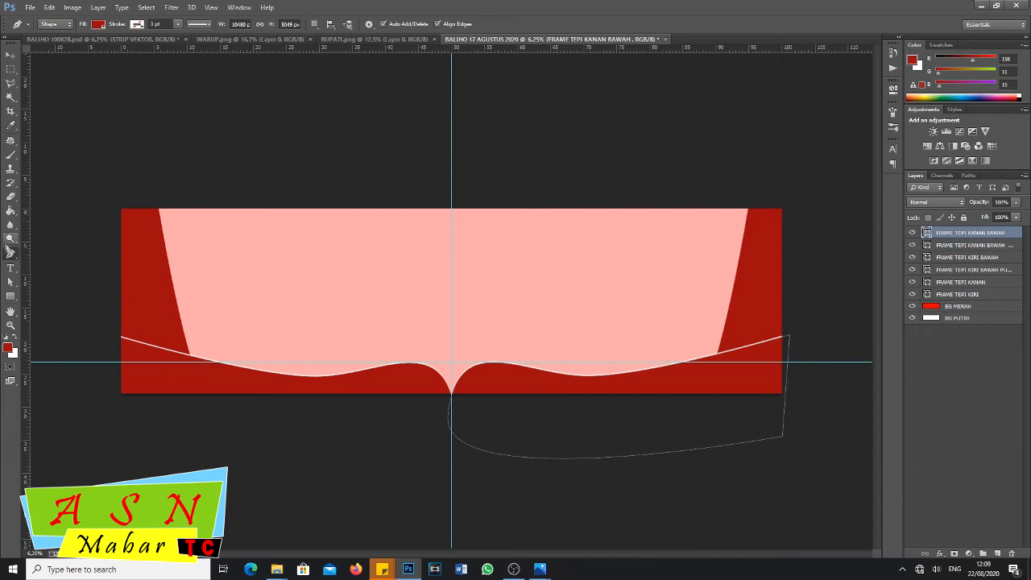
click(998, 556)
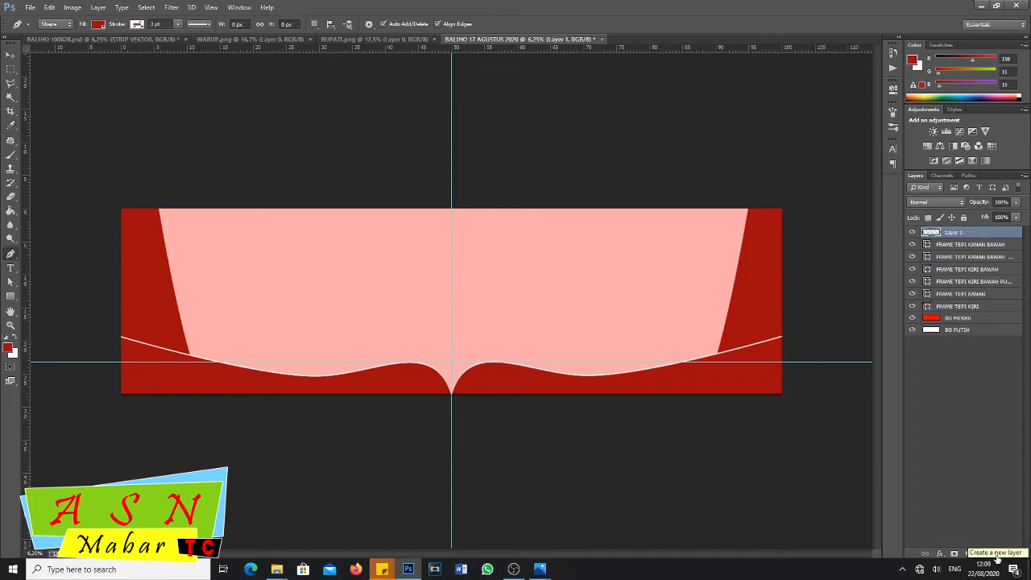
double_click(953, 233)
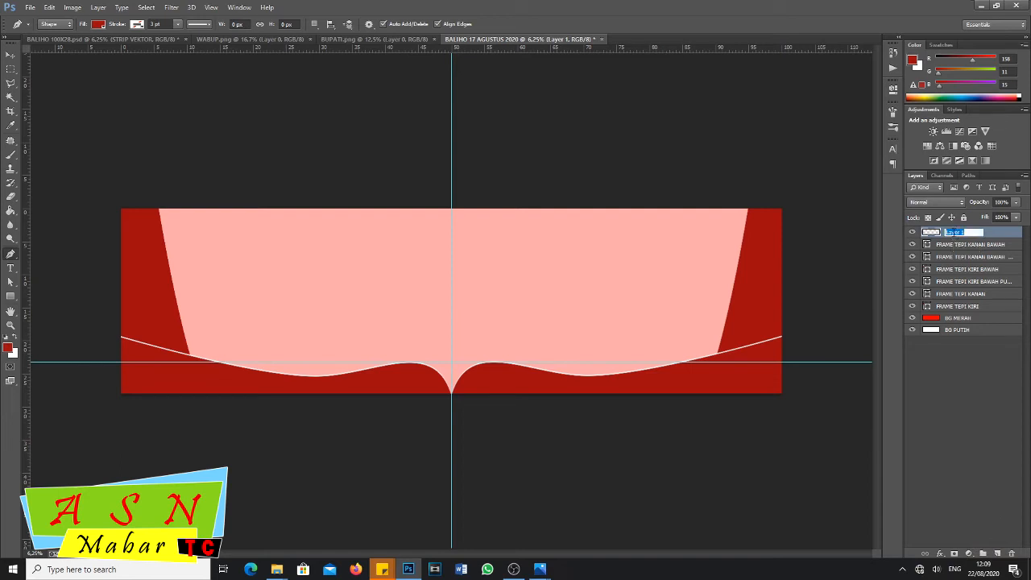
text(LIST PUTIH TAJAM)
key(Return)
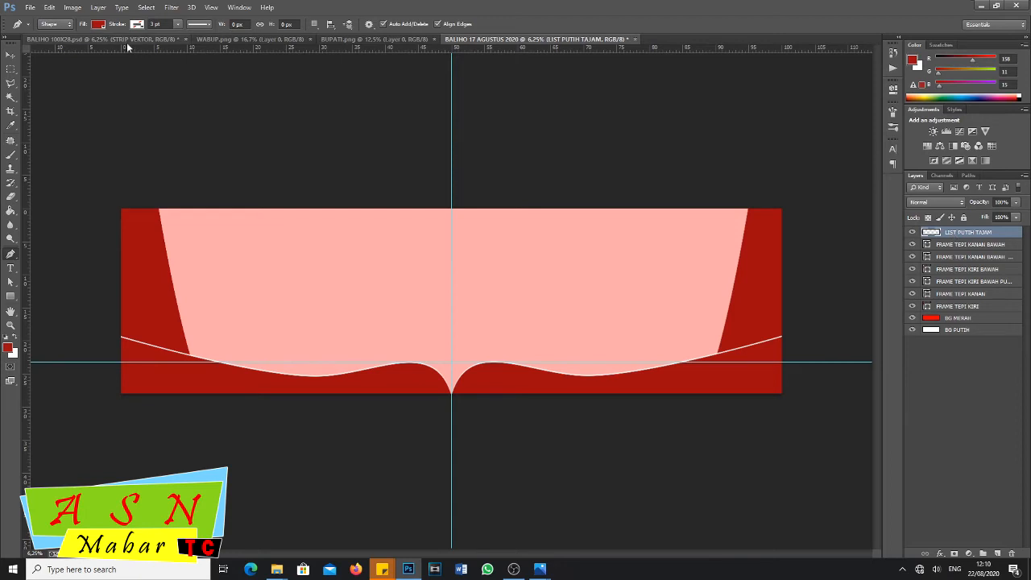
- Draw a thin white pointed triangle about 1710 x 3260 px from the banner's upper-left corner with the Pen tool and set its opacity to 14%
click(11, 255)
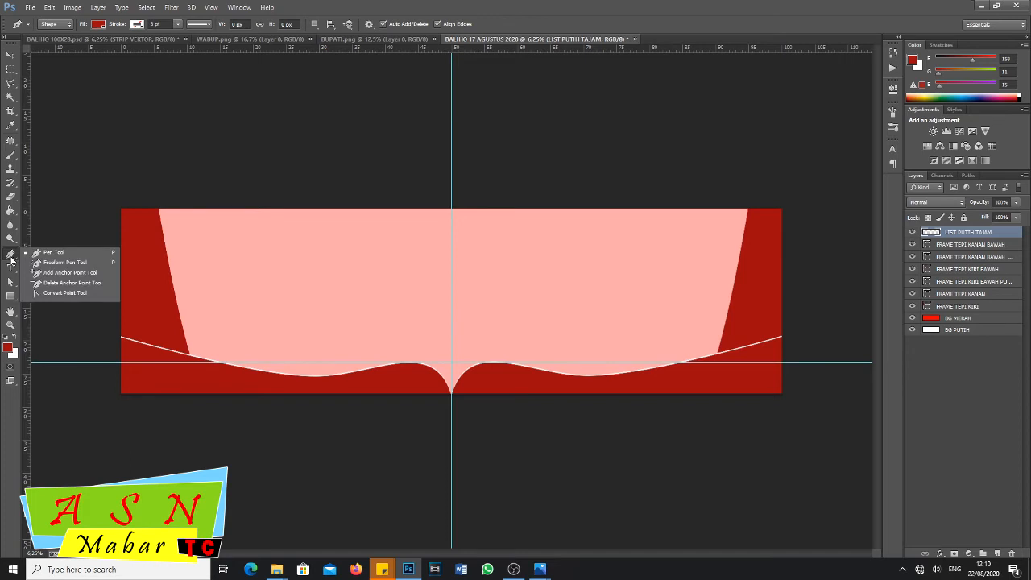
click(13, 259)
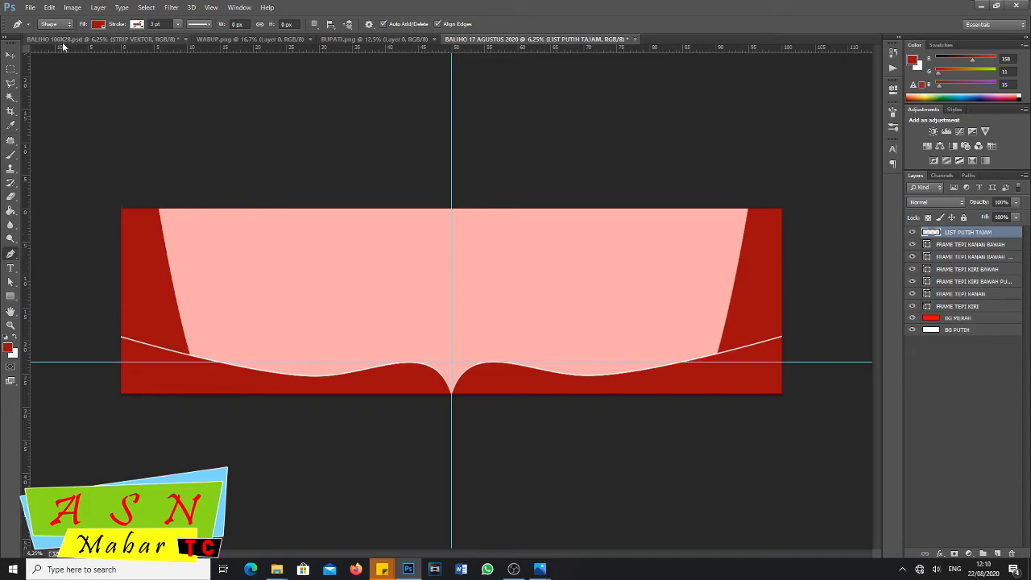
click(99, 25)
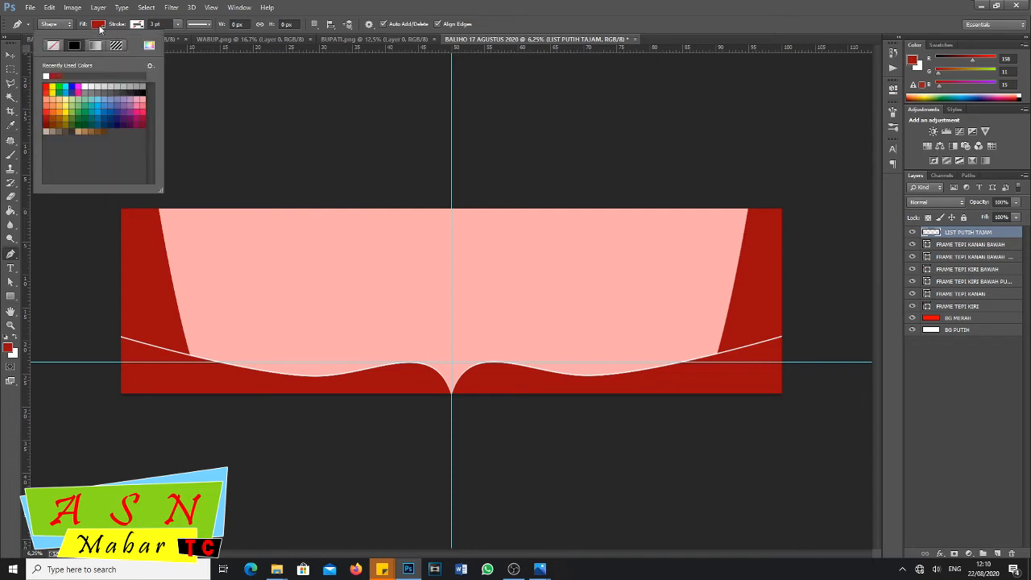
click(46, 76)
click(122, 202)
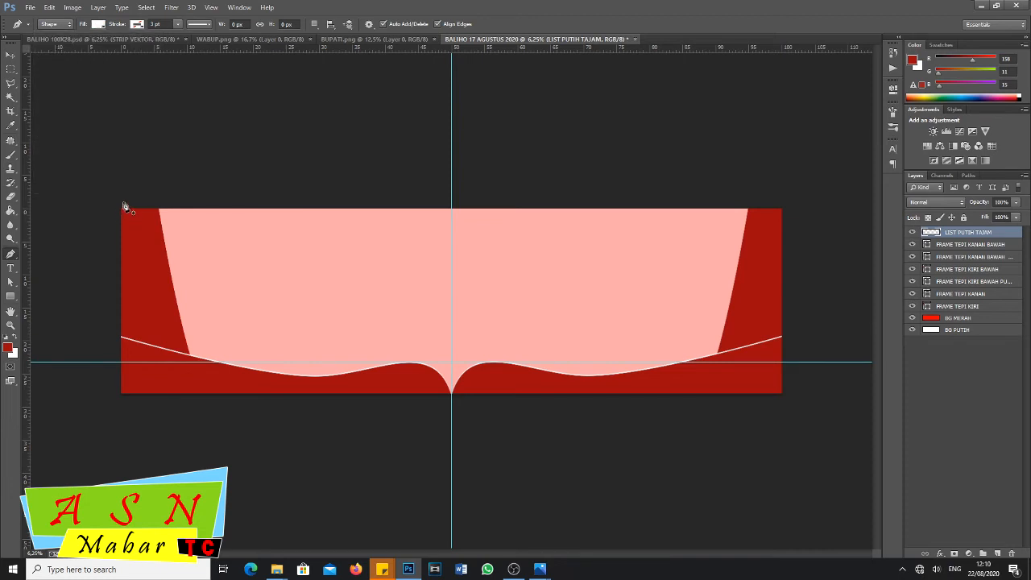
click(170, 314)
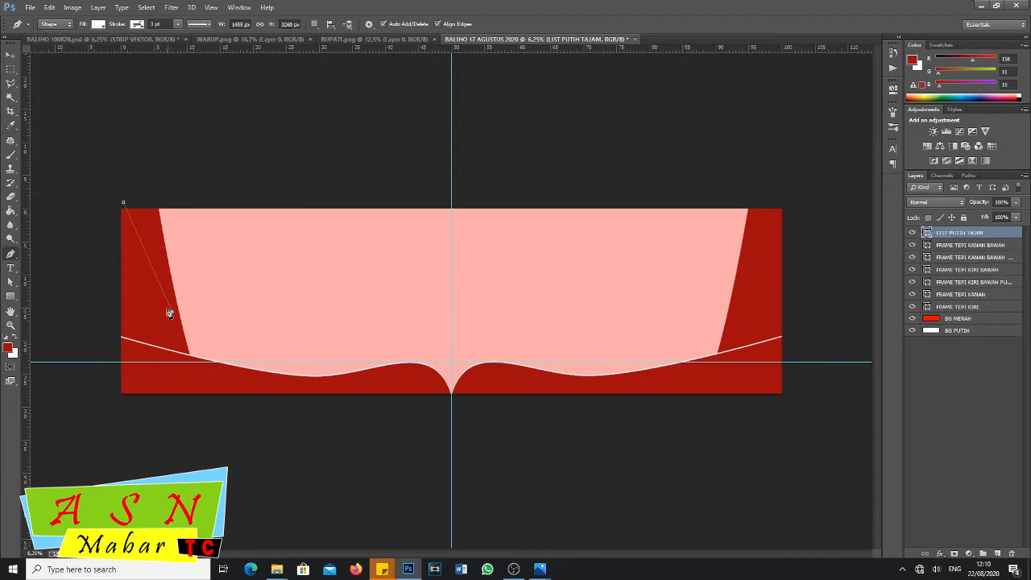
click(121, 208)
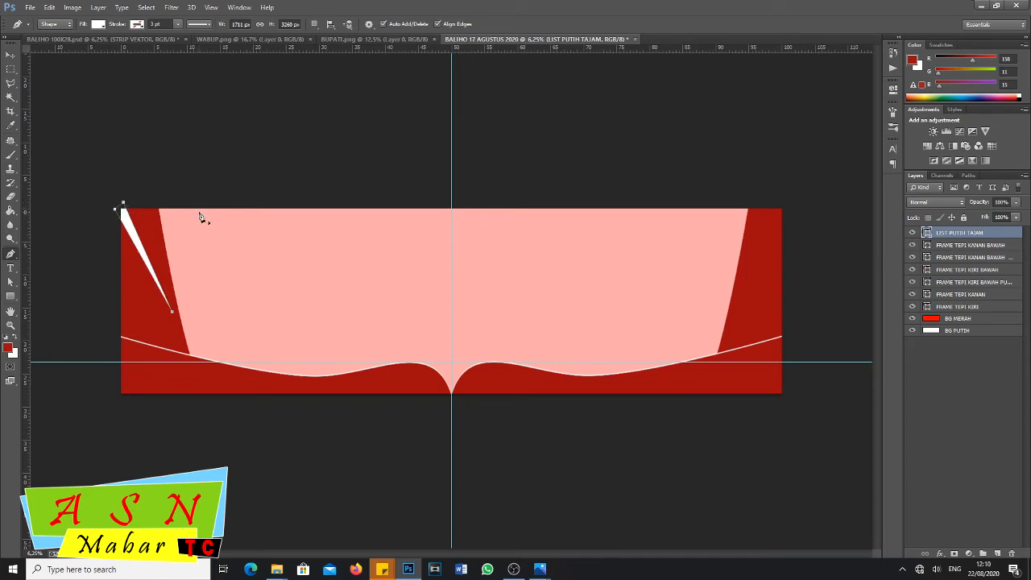
key(Return)
mouse_move(984, 203)
mouse_down()
mouse_move(950, 201)
mouse_move(977, 206)
mouse_up()
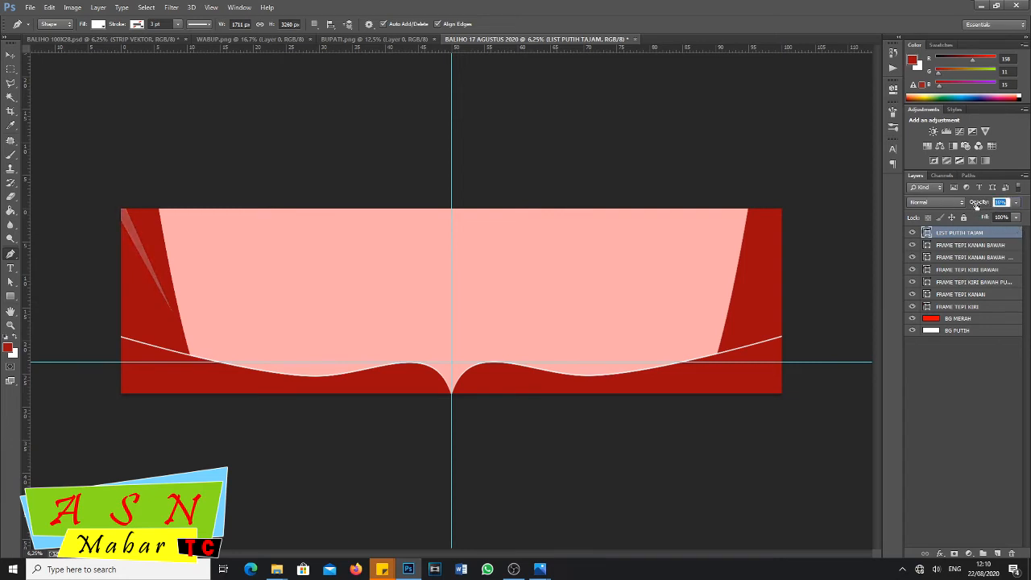
drag(977, 206, 975, 206)
- Duplicate LIST PUTIH TAJAM twice and place the copies one below the other along the banner's left edge
click(10, 54)
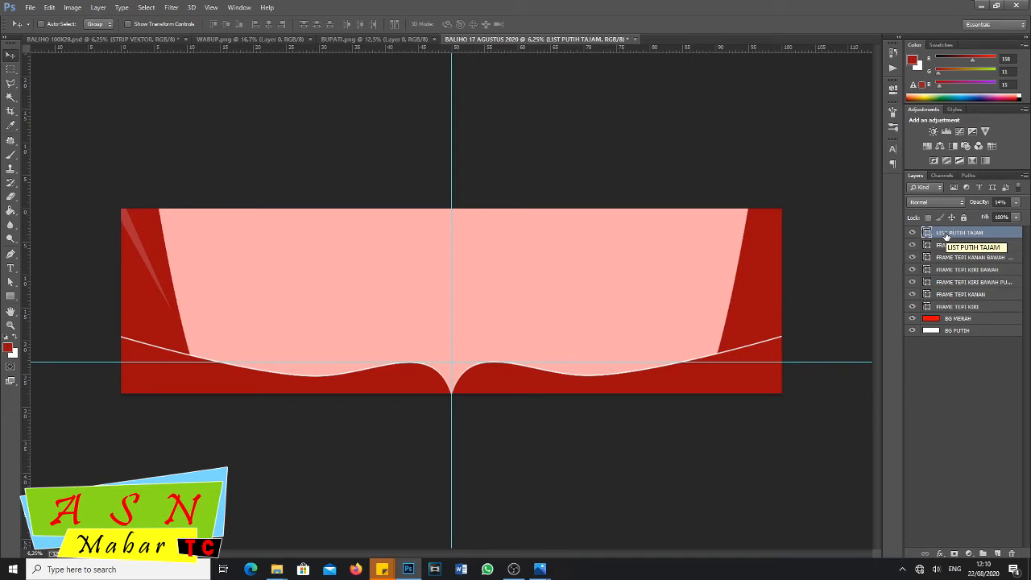
drag(948, 233, 999, 555)
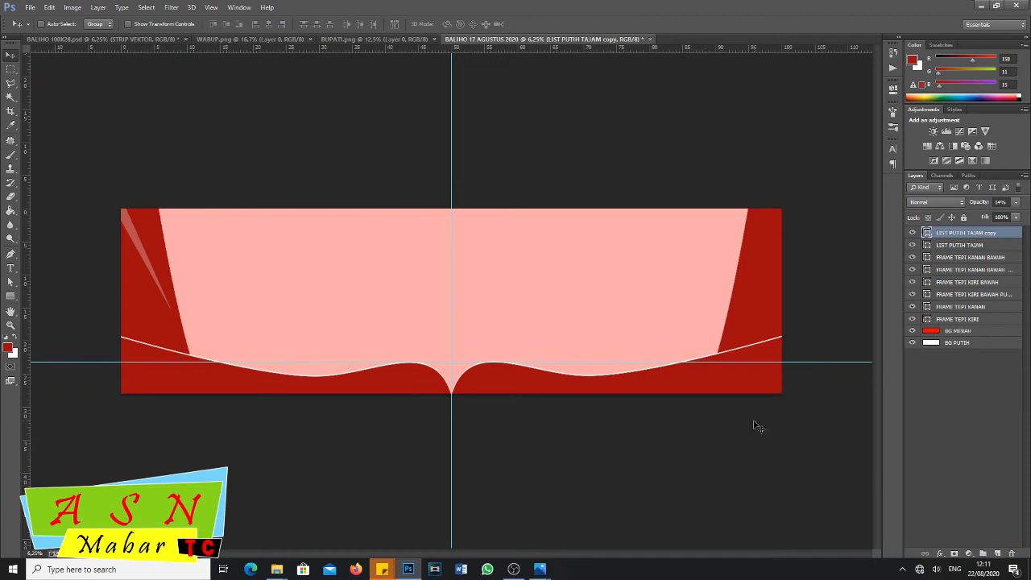
drag(135, 239, 107, 245)
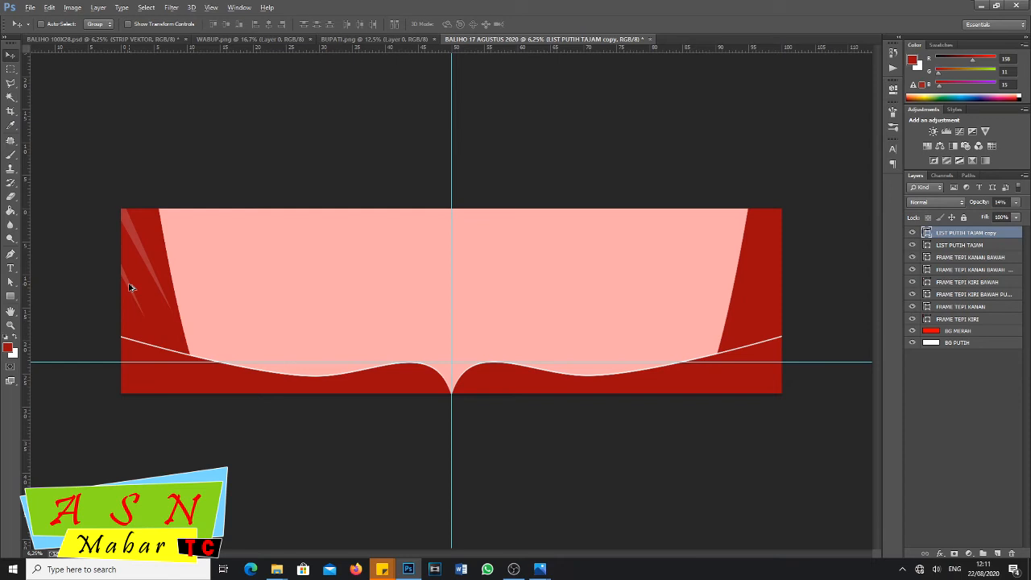
mouse_move(128, 287)
mouse_down()
mouse_move(126, 308)
mouse_move(143, 267)
mouse_move(157, 307)
mouse_move(123, 309)
mouse_up()
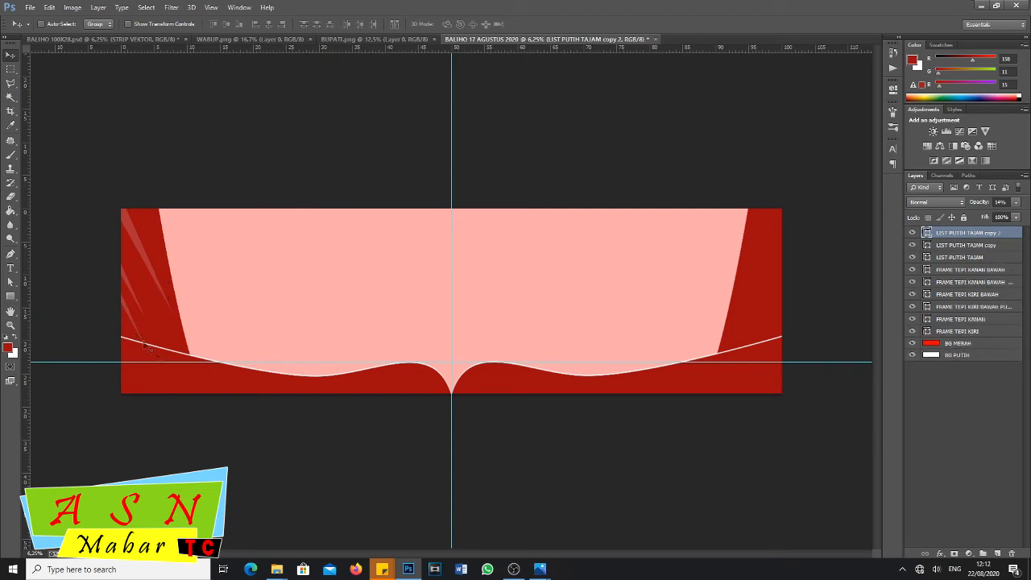
- Check the stripes in the finished banner, and create a new layer group above the three LIST PUTIH TAJAM layers
click(68, 39)
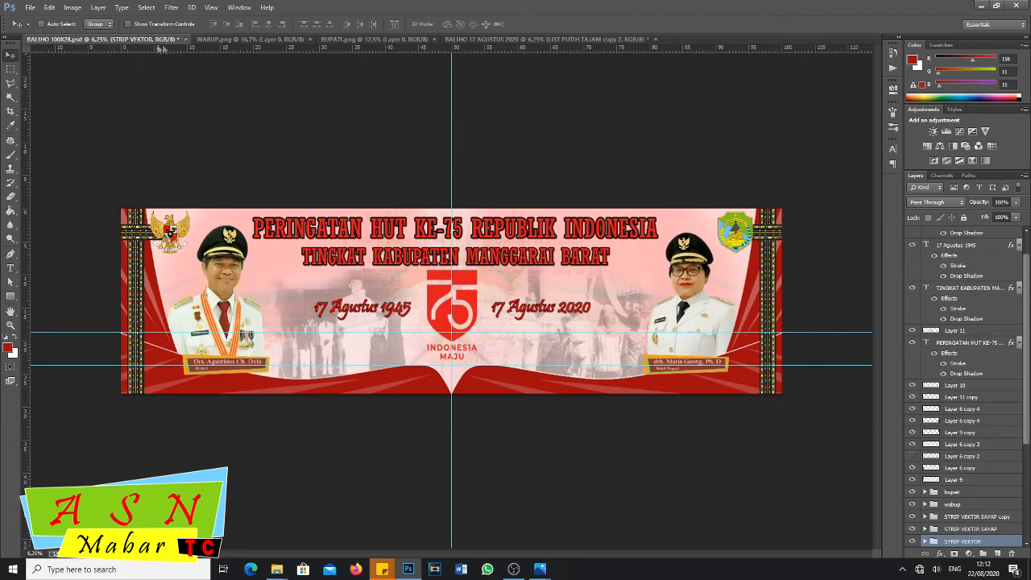
click(589, 41)
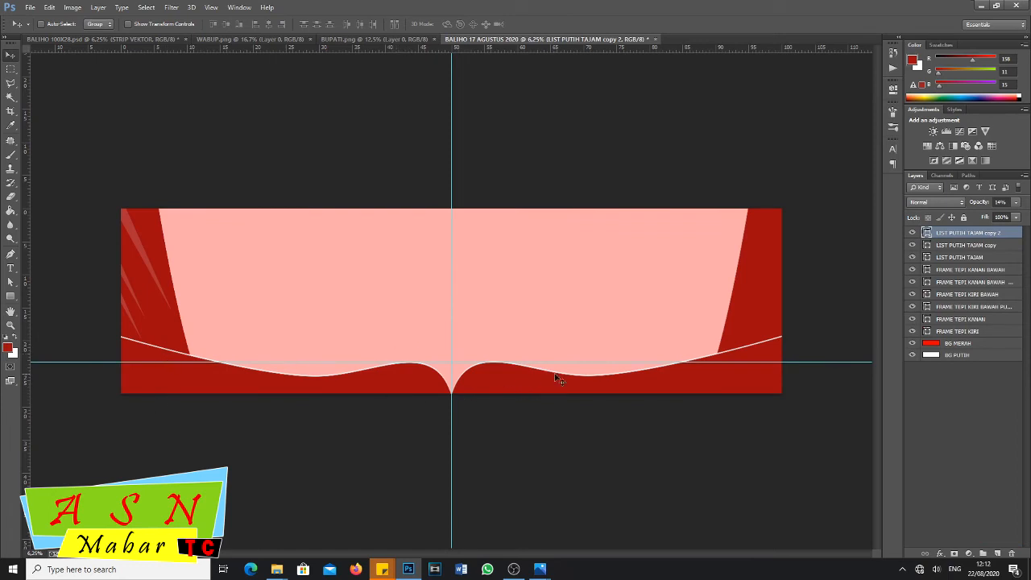
shift+click(987, 245)
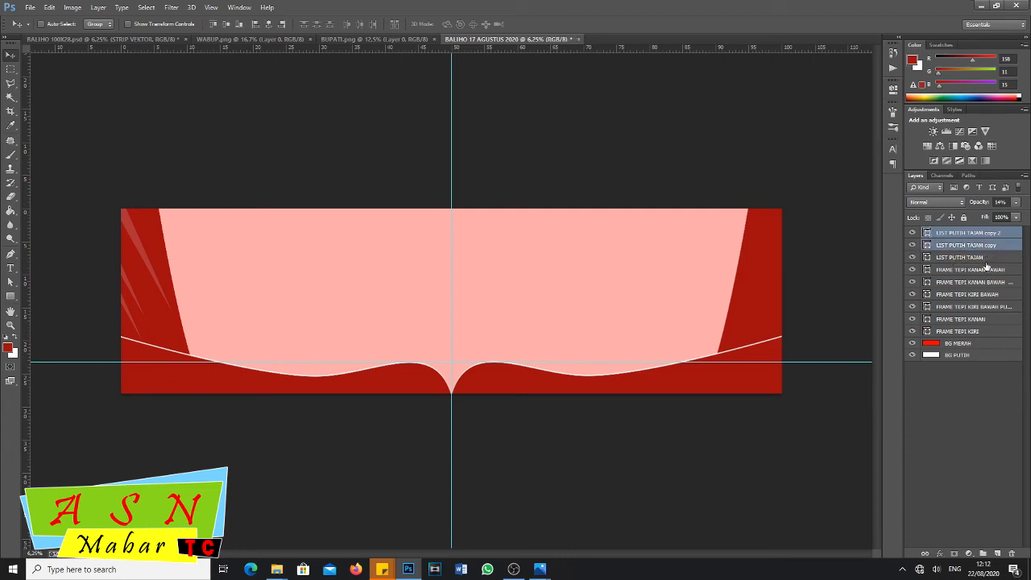
shift+click(986, 258)
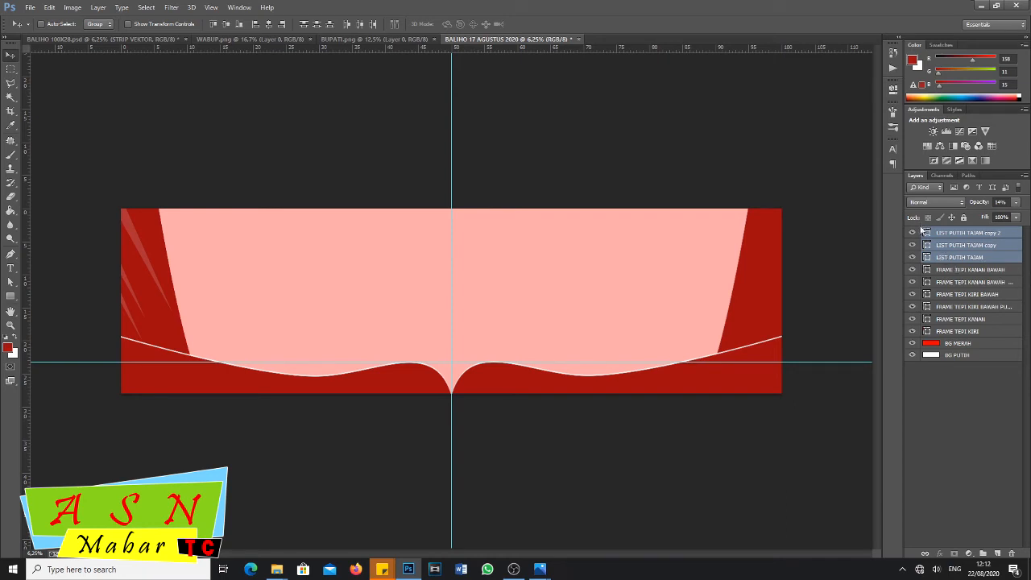
right_click(978, 235)
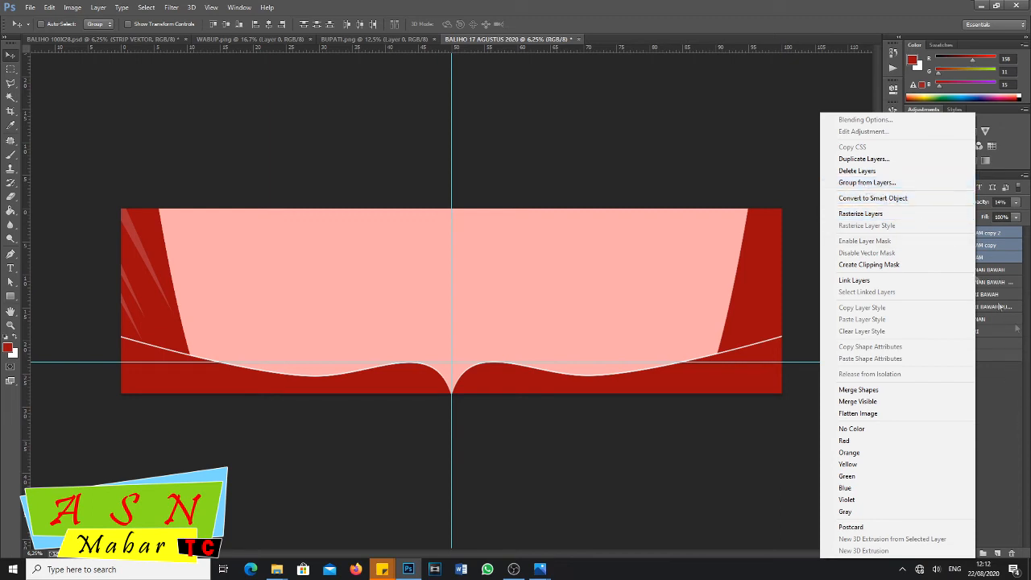
click(1013, 474)
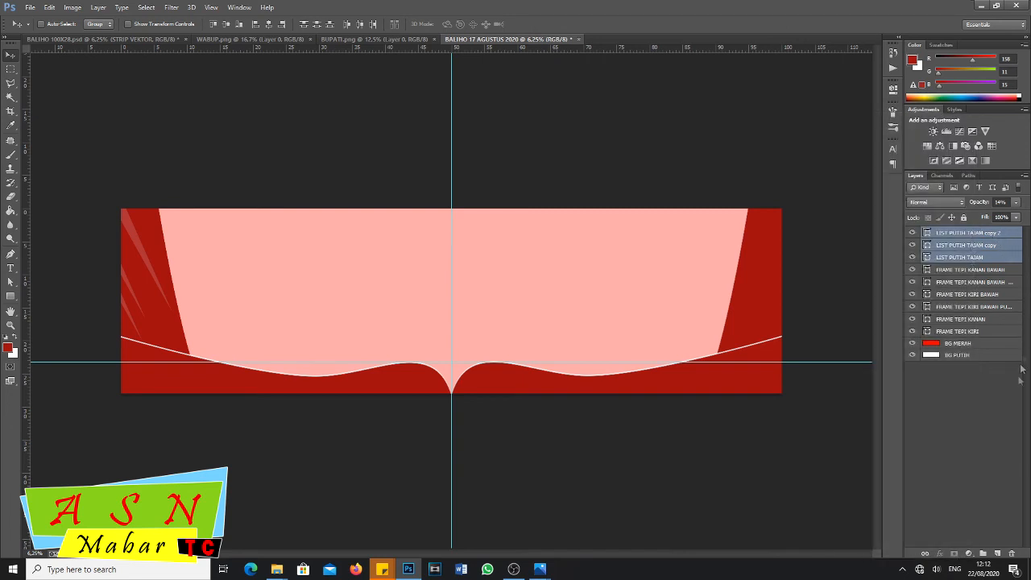
click(982, 557)
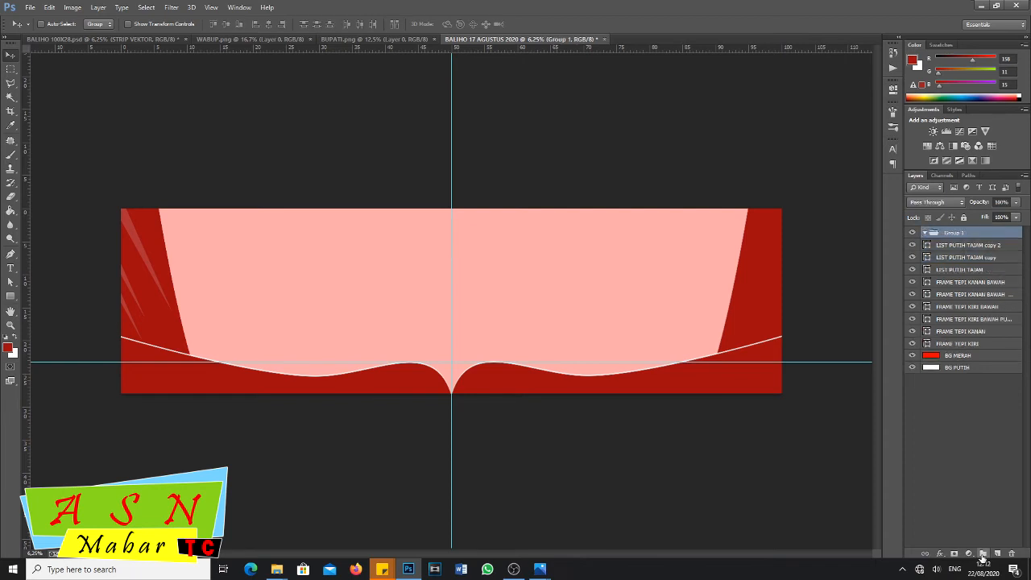
click(925, 234)
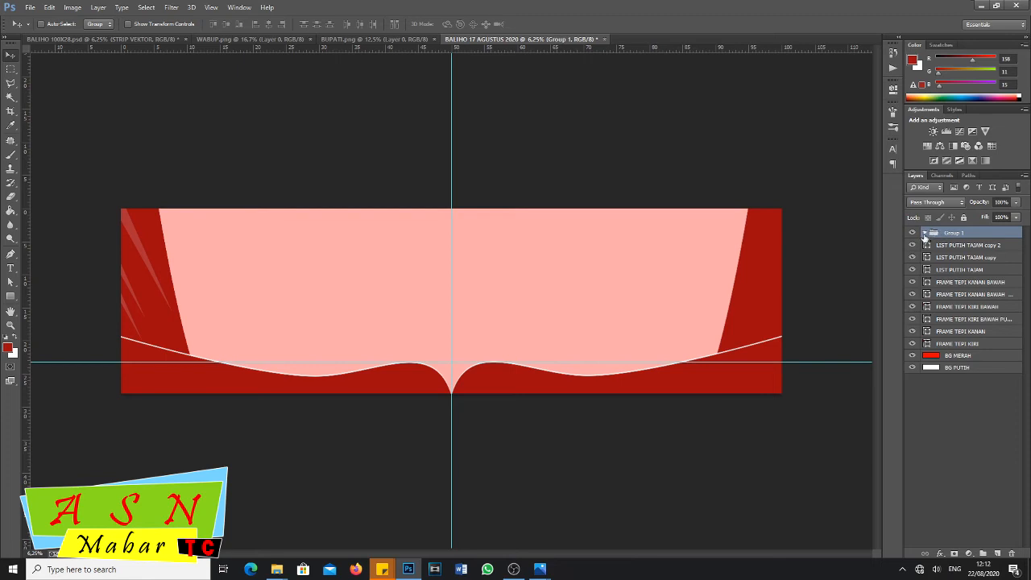
double_click(972, 234)
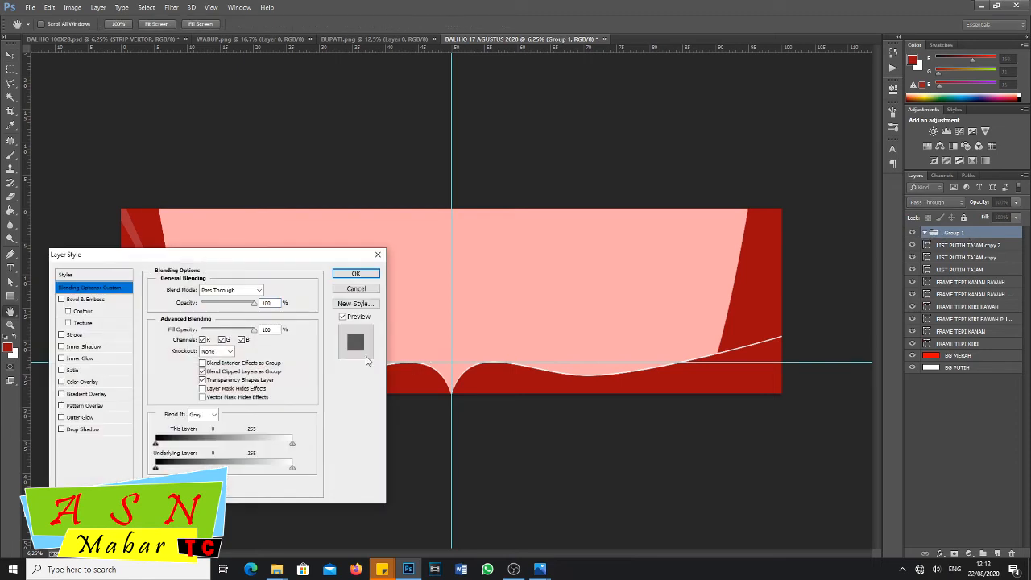
click(378, 256)
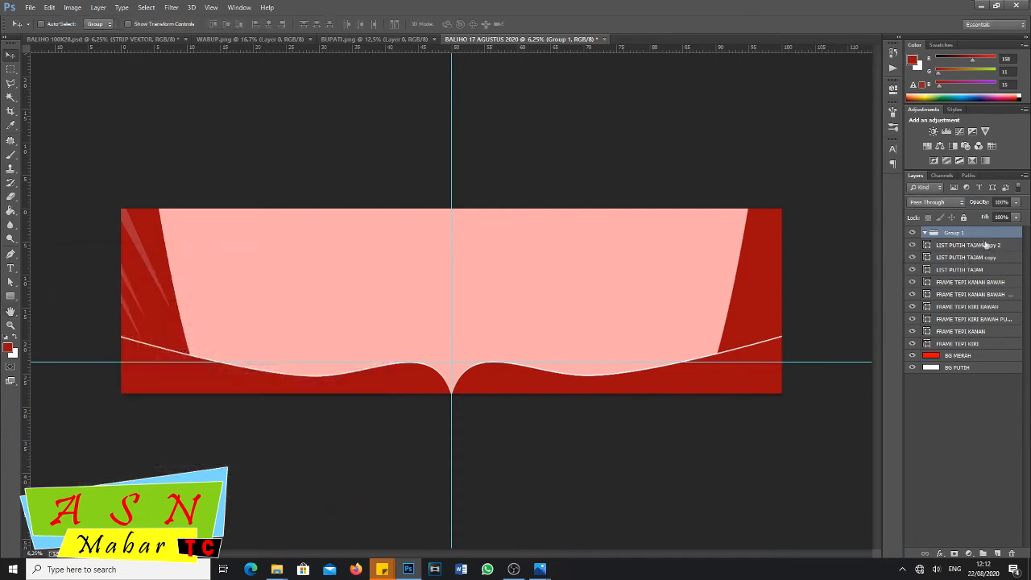
- Rename the new group as Group LIST KIRI, move the three LIST PUTIH TAJAM layers into it and collapse it
double_click(955, 234)
click(970, 232)
text(LIST KIRI)
key(Return)
click(959, 247)
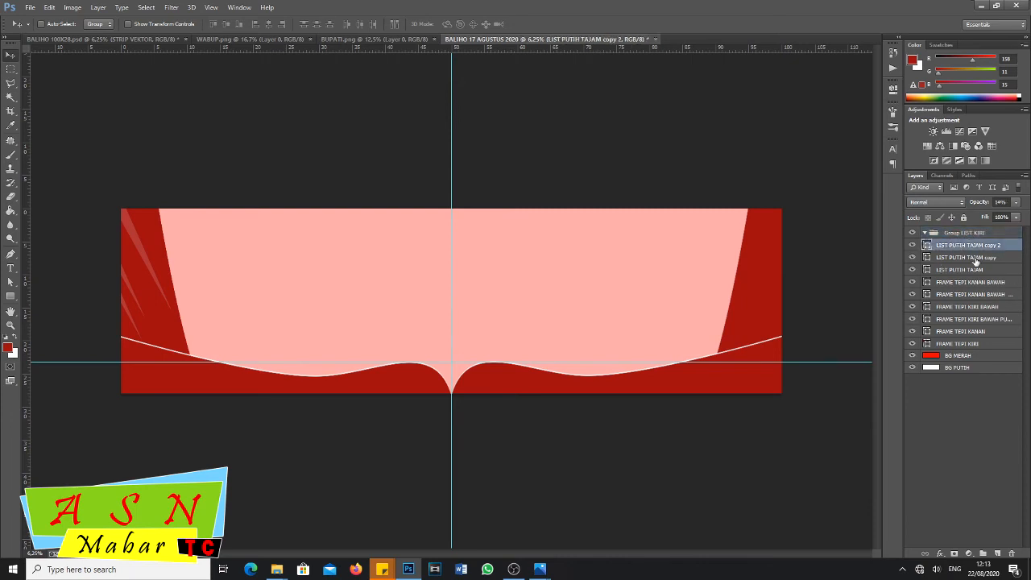
shift+click(975, 258)
shift+click(976, 271)
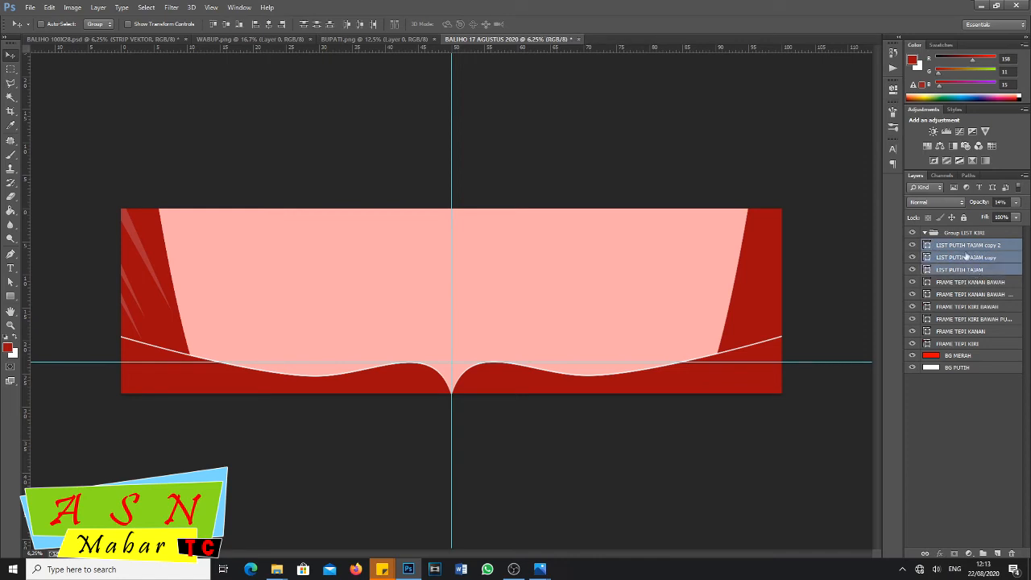
drag(965, 250, 961, 233)
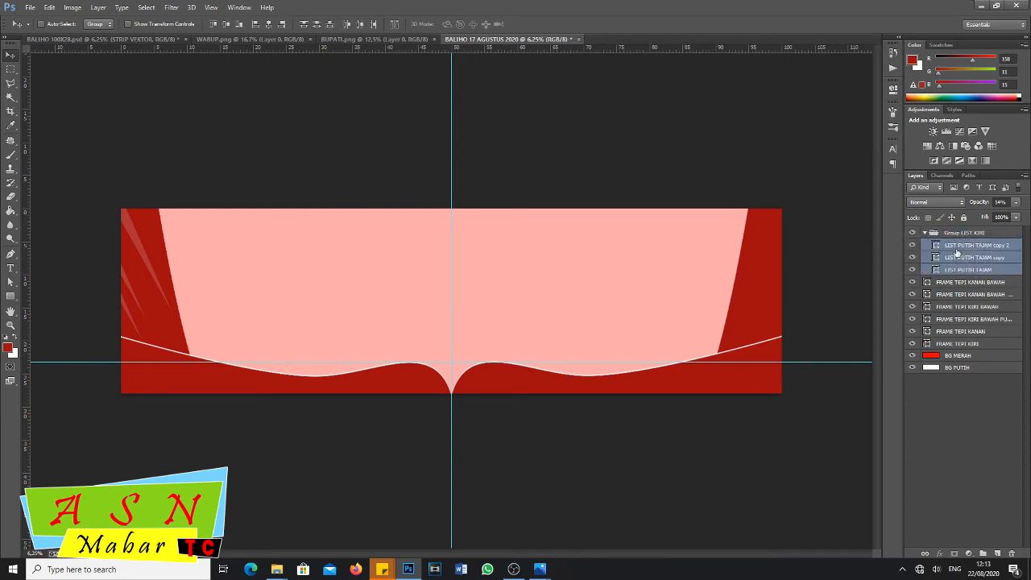
click(925, 234)
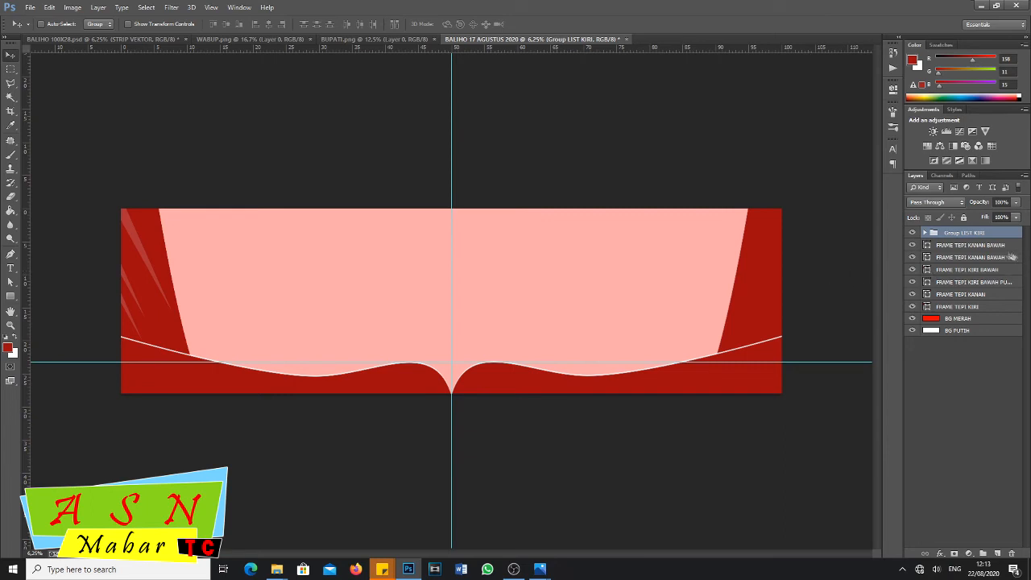
- Duplicate Group LIST KIRI and rename the copy as Group LIST KANAN
drag(969, 233, 999, 554)
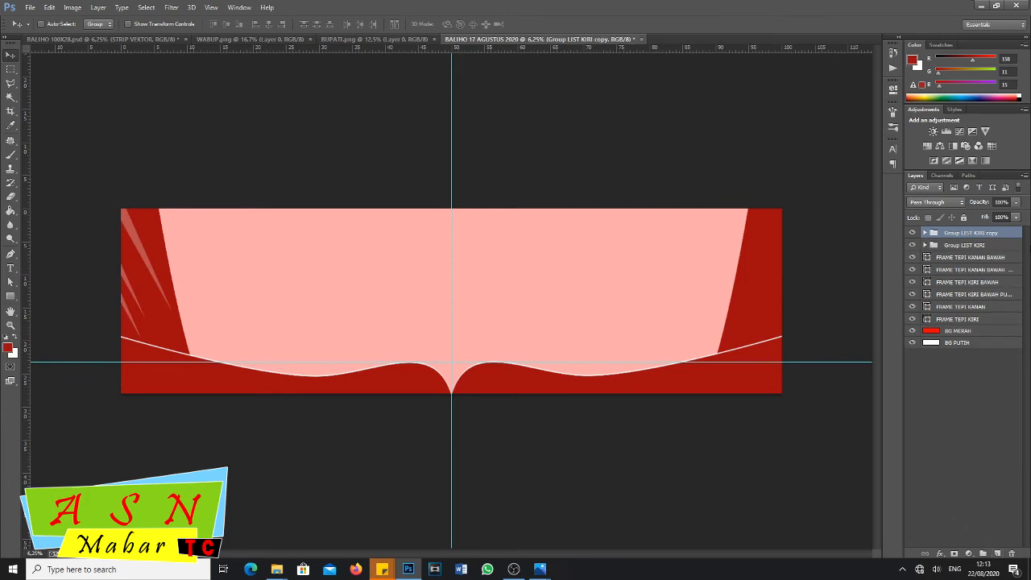
double_click(987, 234)
drag(977, 233, 1002, 233)
text(KANAN)
key(Return)
- Move the Group LIST KANAN stripes over the banner's right side frame and flip them horizontally
click(11, 57)
drag(139, 248, 700, 208)
mouse_move(700, 209)
mouse_down()
mouse_move(737, 213)
mouse_move(757, 236)
mouse_up()
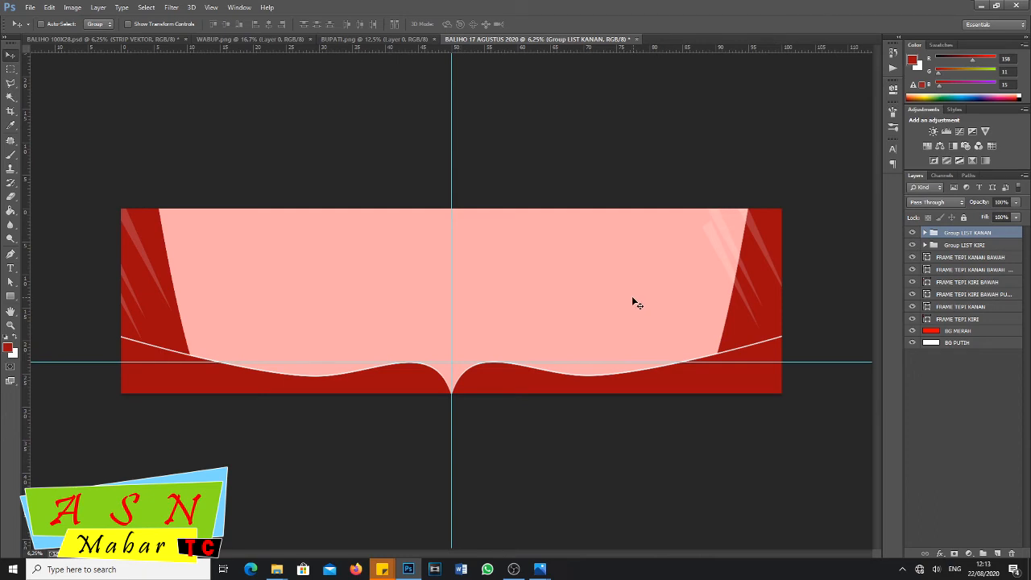
key(ctrl+t)
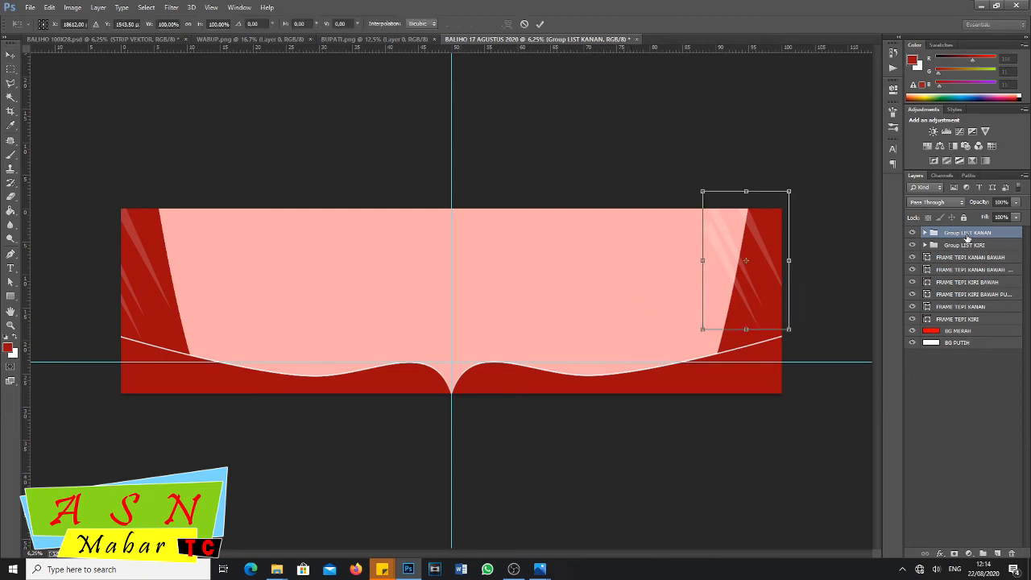
click(50, 8)
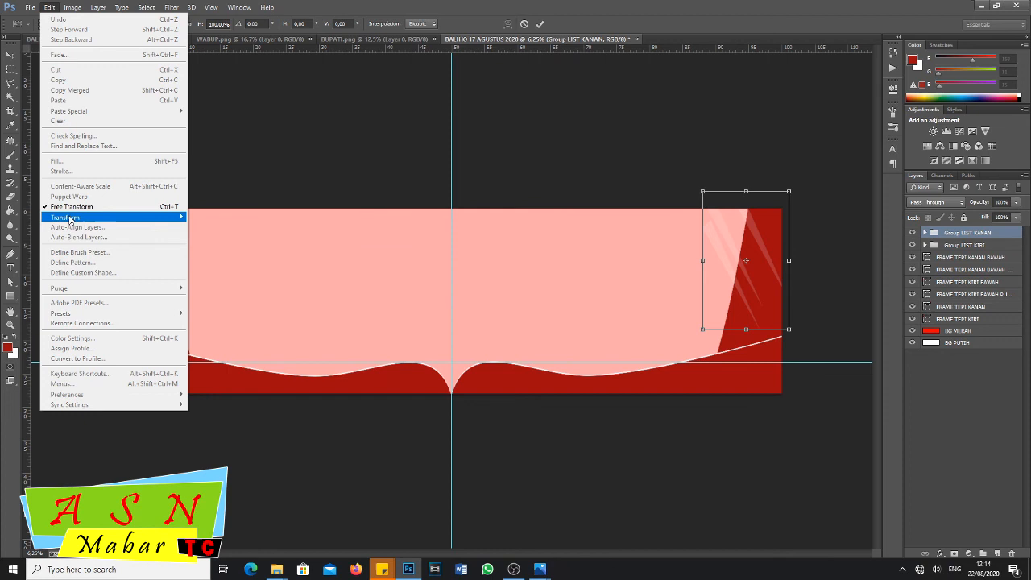
mouse_move(70, 219)
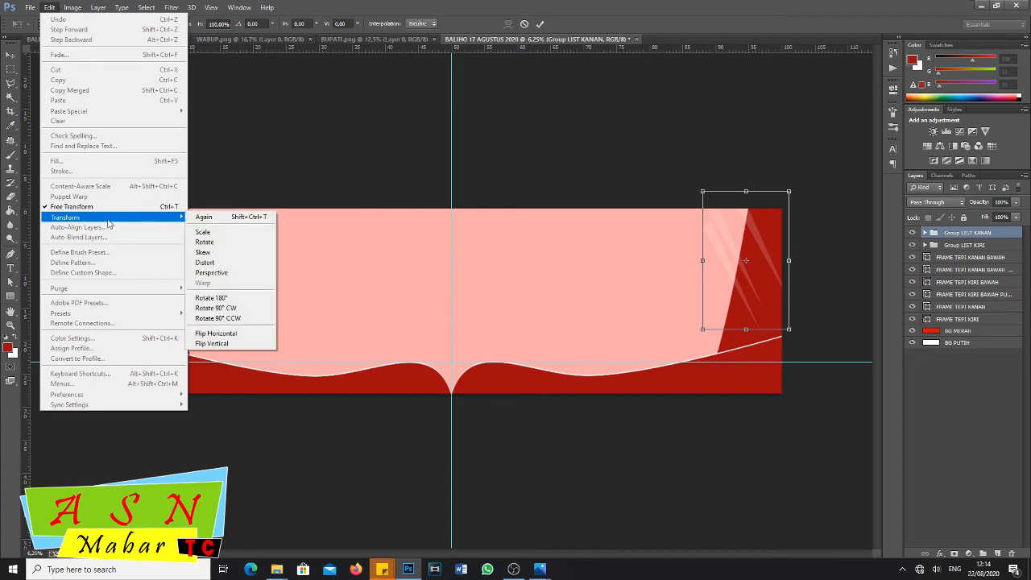
click(223, 336)
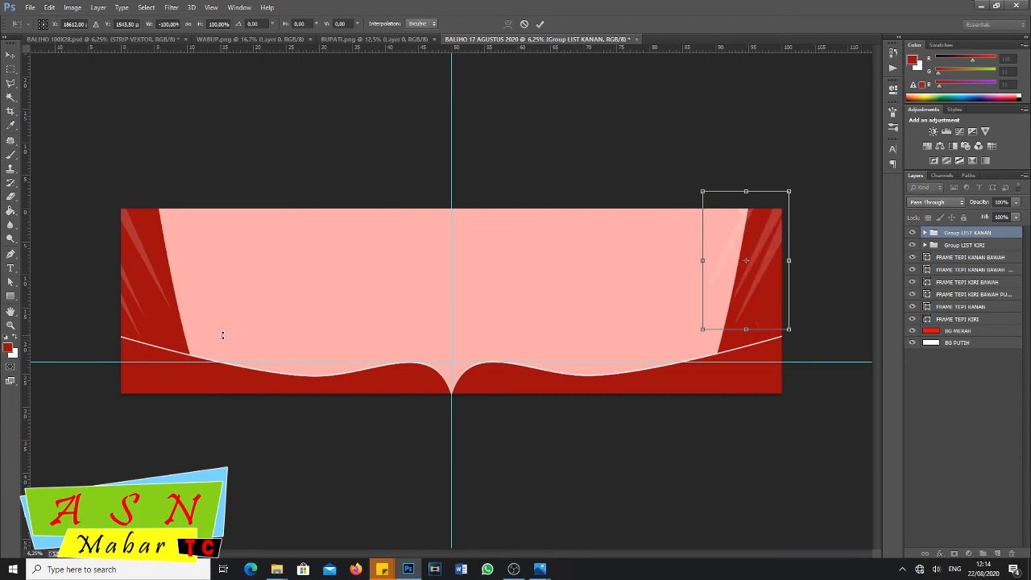
- Shift the flipped stripes right and down so they mirror the left stripes against the banner's right edge, and apply the transform
key(shift+Right)
key(shift+Right)
key(shift+Right)
key(shift+Right)
key(shift+Right)
key(shift+Right)
key(shift+Right)
key(shift+Right)
key(shift+Right)
key(shift+Right)
key(shift+Right)
key(shift+Right)
key(shift+Right)
key(shift+Right)
key(shift+Right)
key(shift+Right)
key(shift+Right)
key(shift+Right)
key(shift+Right)
key(shift+Right)
key(shift+Right)
key(shift+Right)
key(shift+Right)
key(shift+Right)
key(shift+Right)
key(shift+Right)
key(shift+Right)
key(shift+Right)
key(shift+Right)
key(shift+Right)
key(shift+Right)
key(shift+Right)
key(shift+Right)
key(shift+Right)
key(shift+Right)
key(shift+Right)
key(shift+Right)
key(shift+Right)
key(shift+Right)
key(shift+Right)
key(shift+Right)
key(shift+Right)
key(shift+Right)
key(shift+Right)
key(shift+Right)
key(shift+Right)
key(shift+Right)
key(shift+Right)
key(shift+Right)
key(shift+Right)
key(shift+Right)
key(shift+Right)
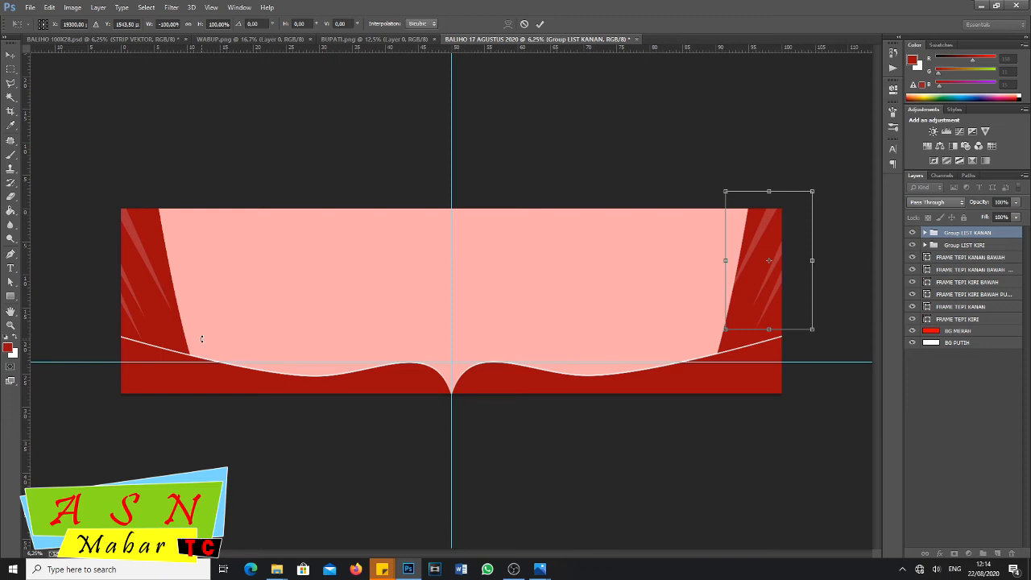
drag(764, 302, 770, 320)
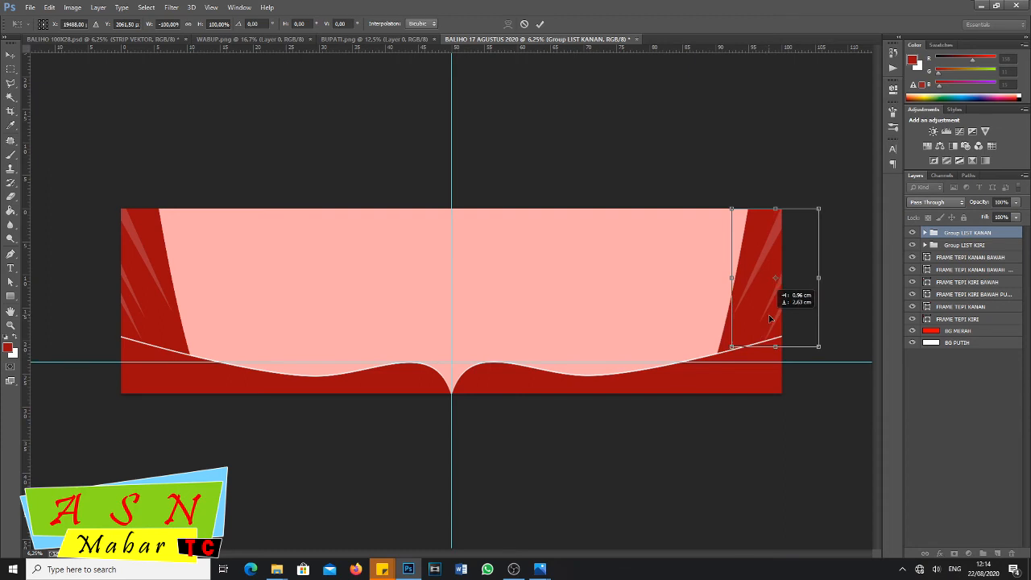
drag(770, 319, 770, 319)
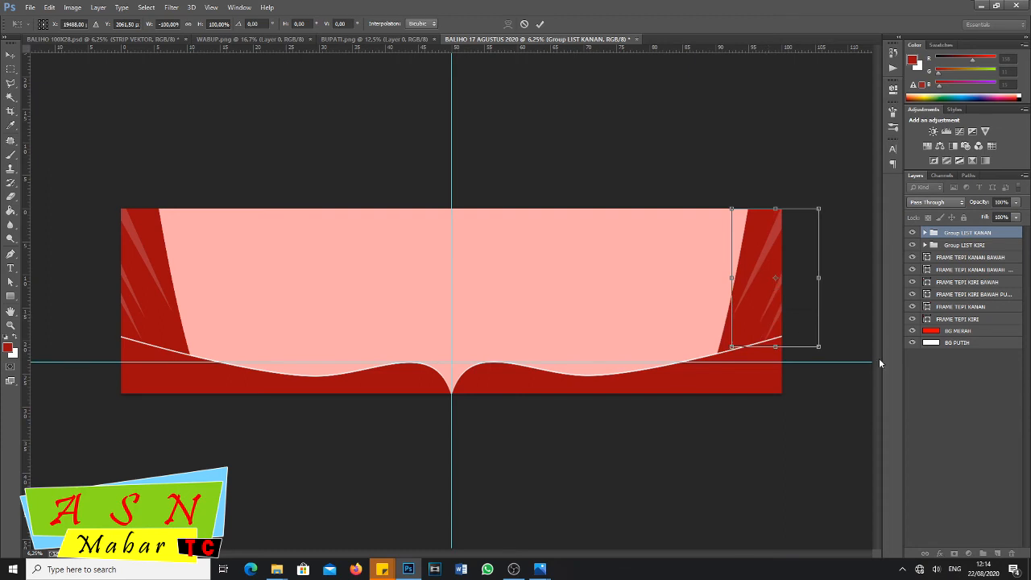
drag(769, 322, 771, 332)
key(Return)
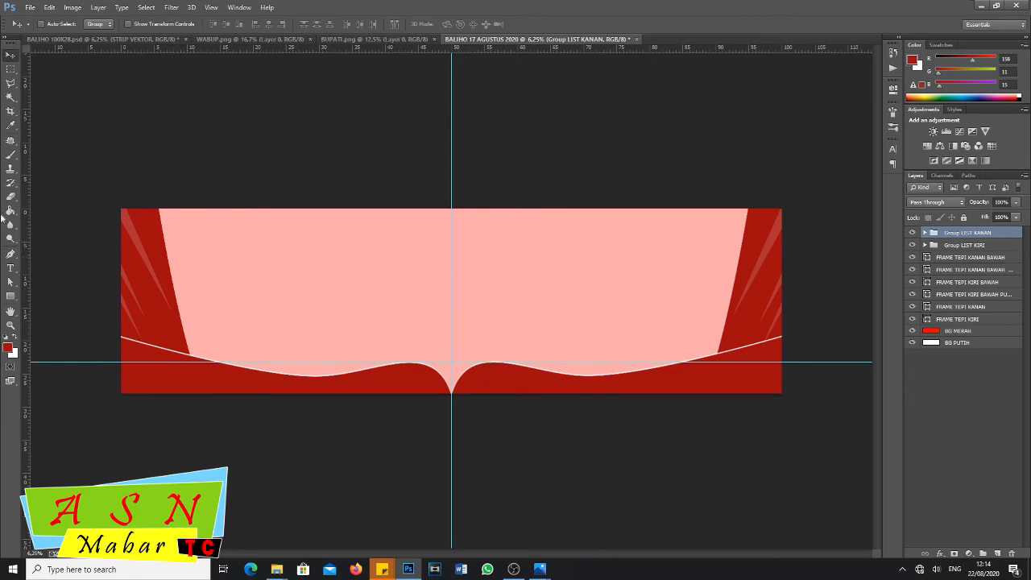
- Draw a white pointed triangle at the banner's lower-left corner with the Pen tool and flatten it to about 4446 x 686 px
click(11, 255)
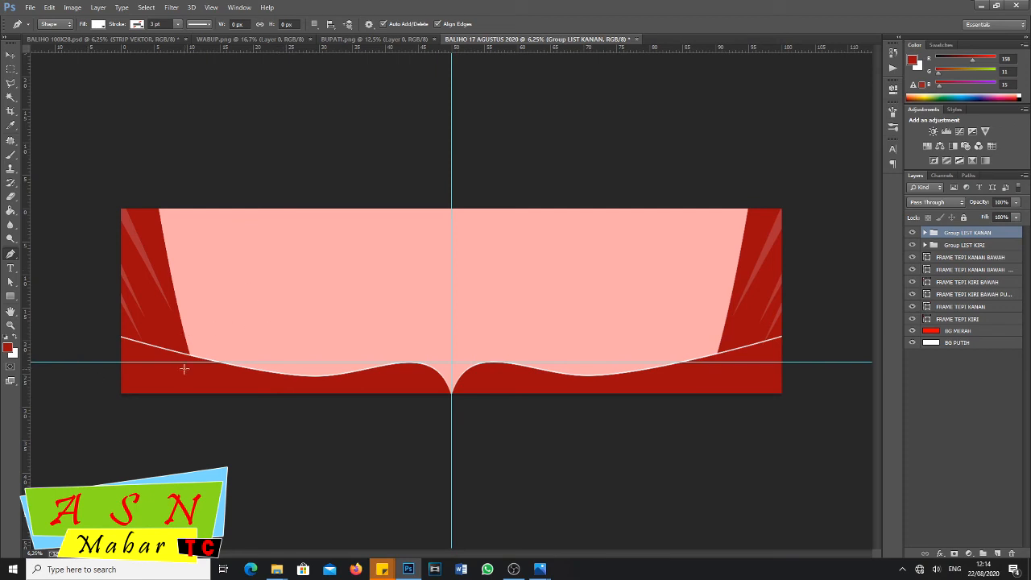
click(97, 390)
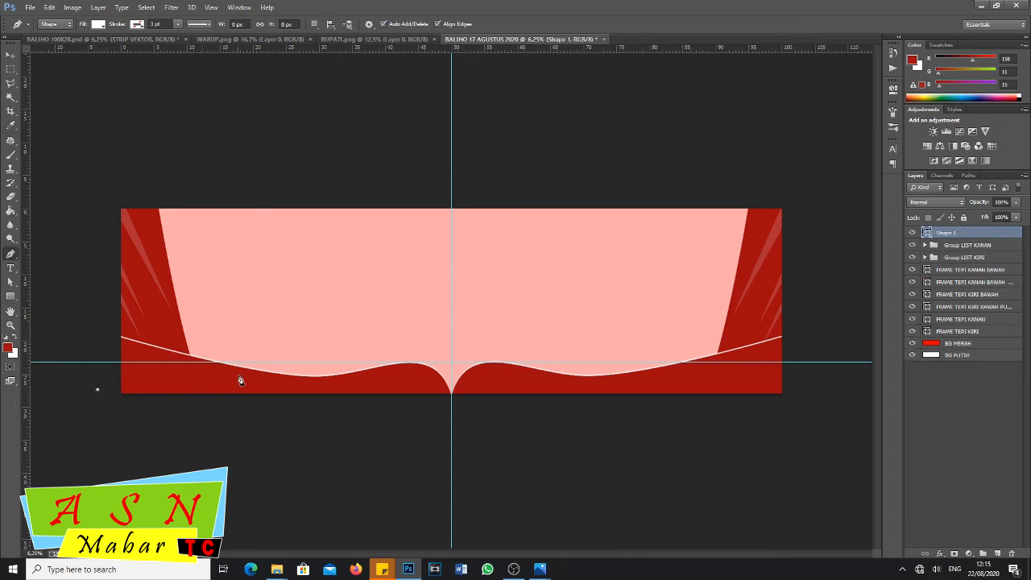
click(247, 376)
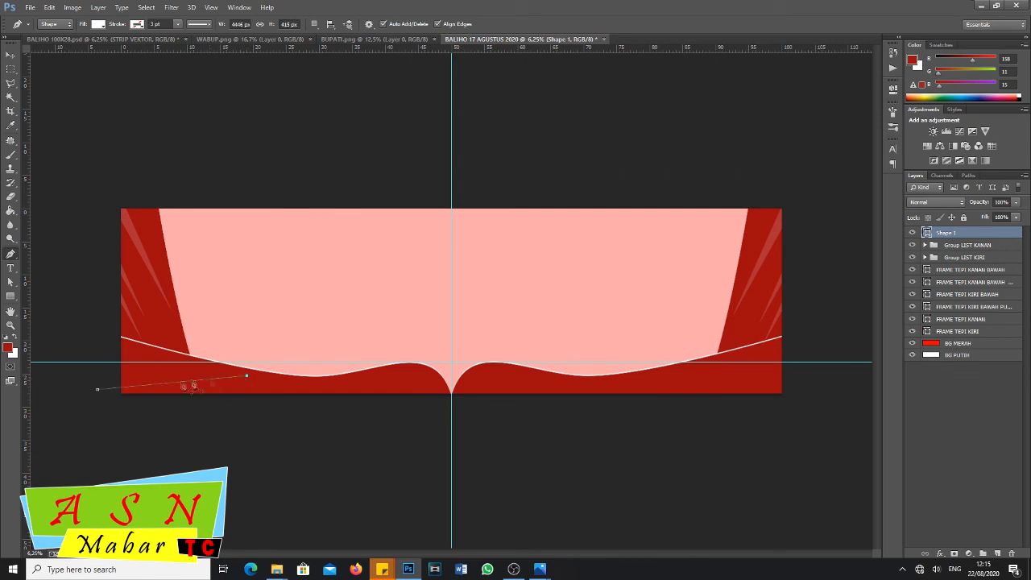
click(103, 408)
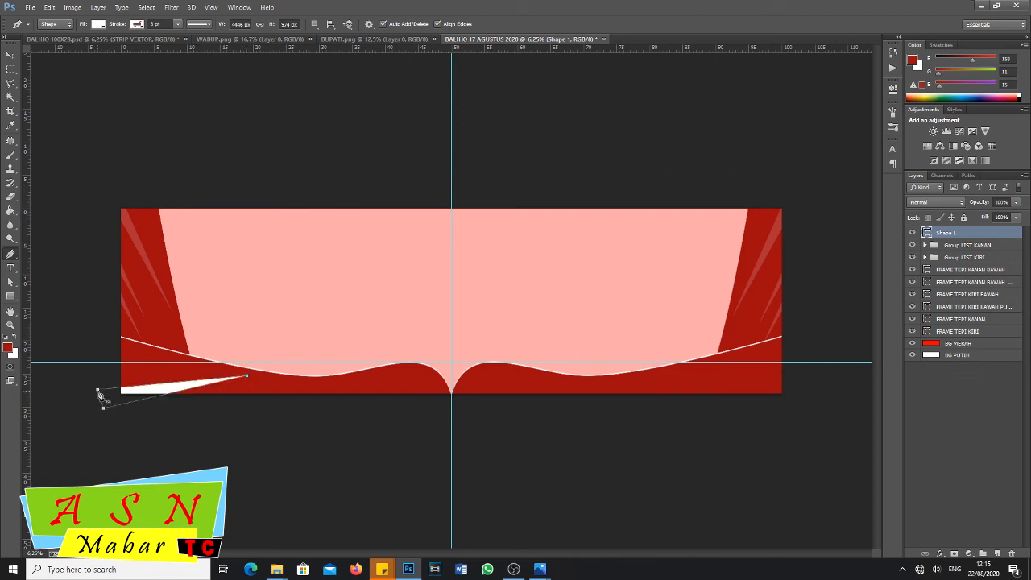
click(98, 391)
key(ctrl+t)
drag(171, 408, 171, 398)
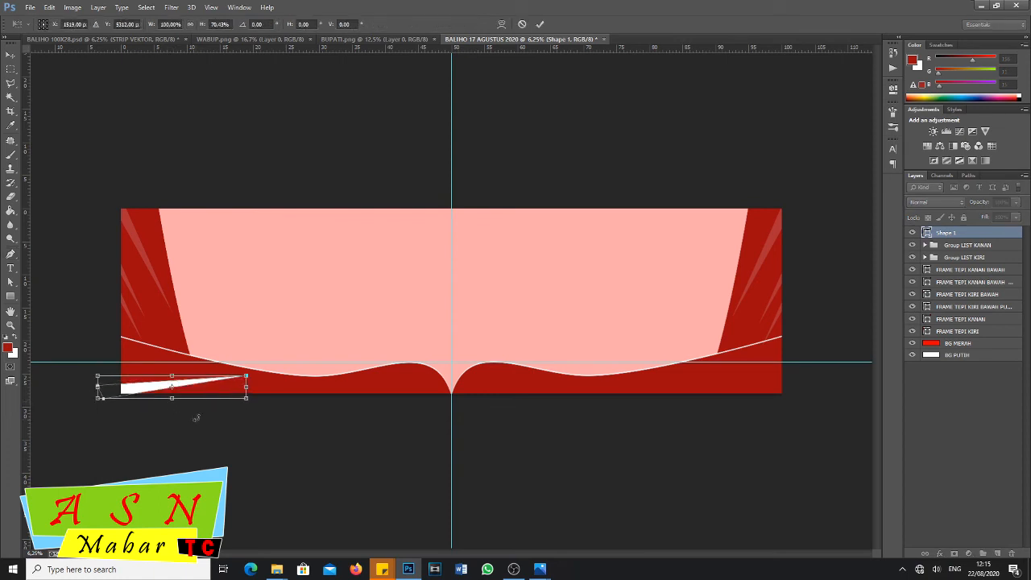
key(Return)
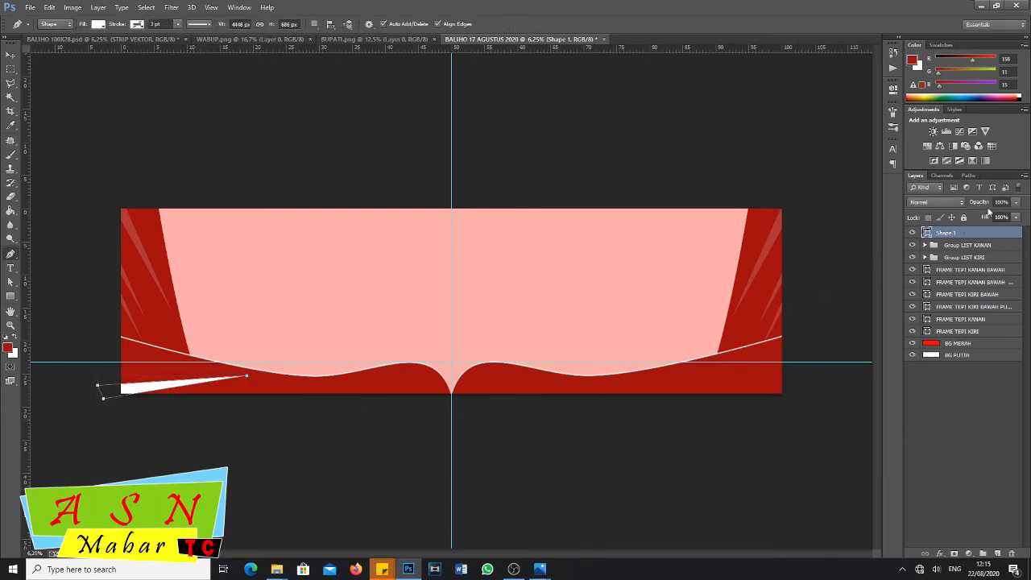
- Set the opacity of the new lower-left triangle to 14% and switch to the Move tool
drag(982, 205, 936, 201)
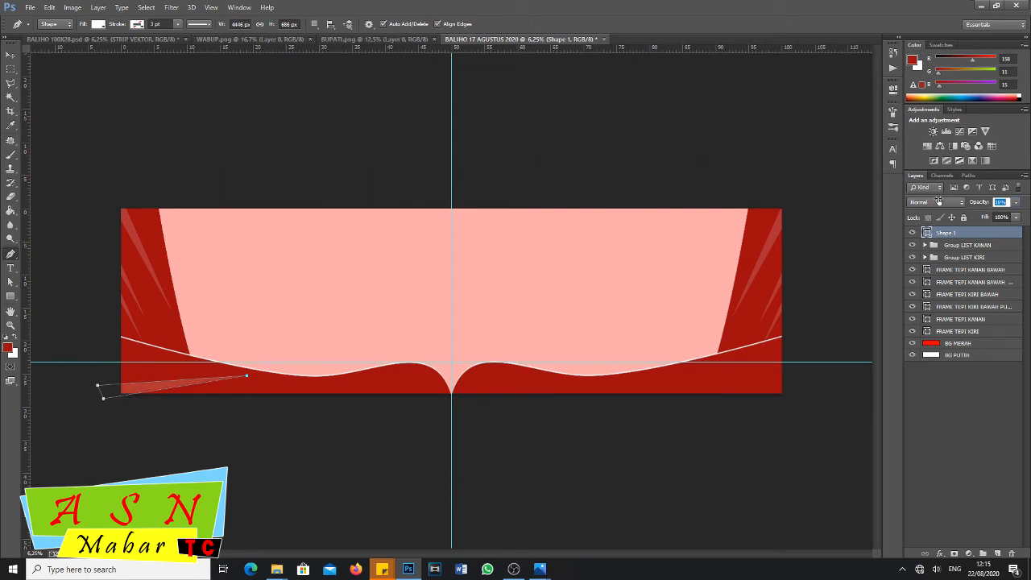
drag(937, 201, 939, 200)
click(997, 202)
text(14)
key(Return)
click(11, 56)
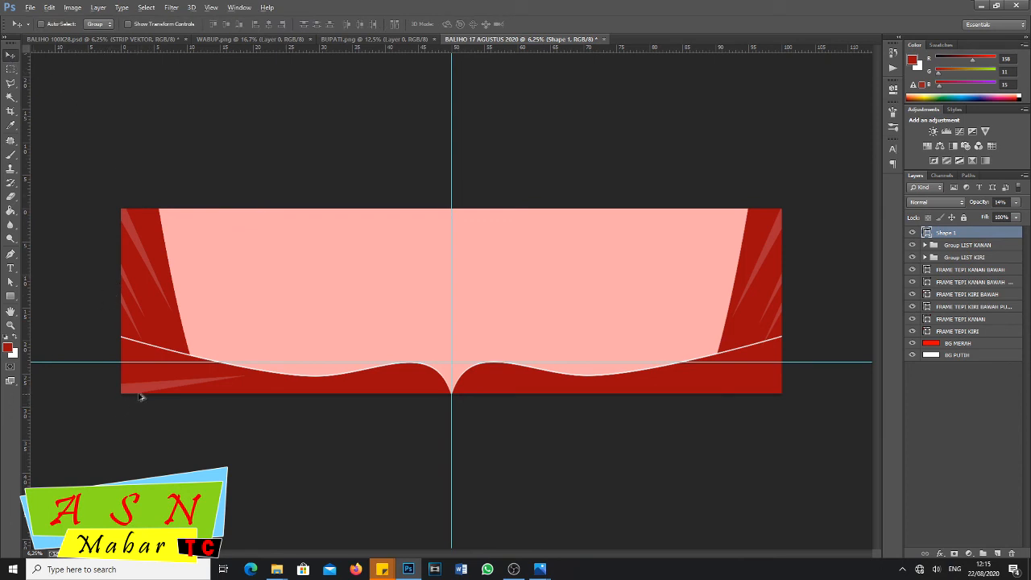
mouse_move(142, 394)
mouse_down()
mouse_move(242, 391)
mouse_move(252, 402)
mouse_move(389, 394)
mouse_move(365, 393)
mouse_up()
key(ctrl+z)
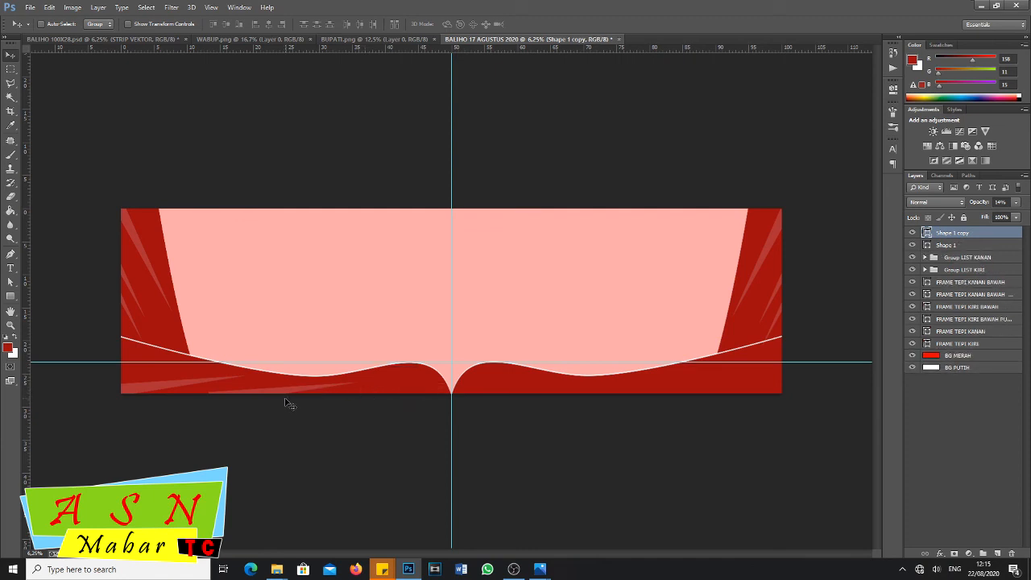
key(ctrl+z)
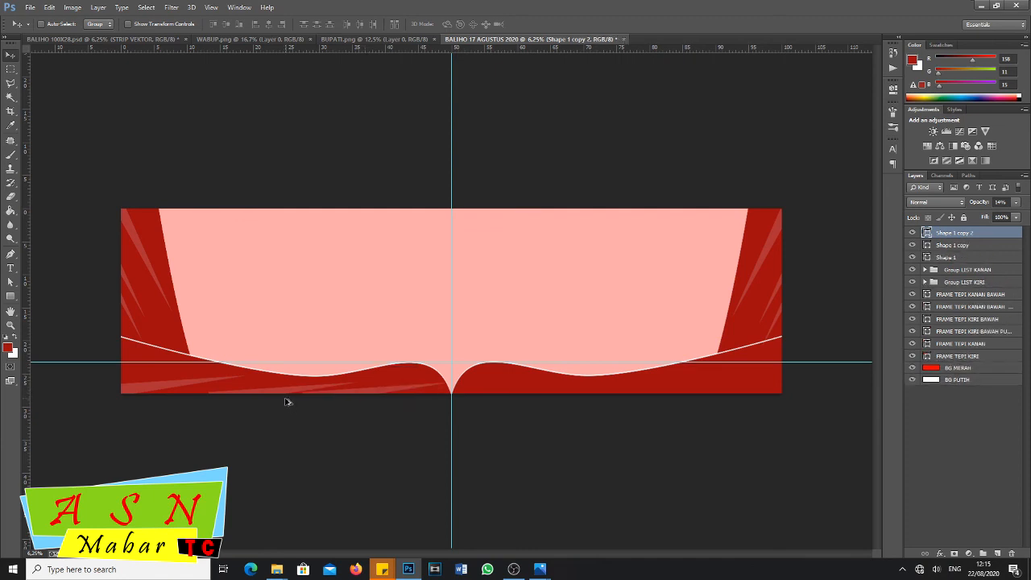
key(ctrl+alt+z)
key(ctrl+alt+z)
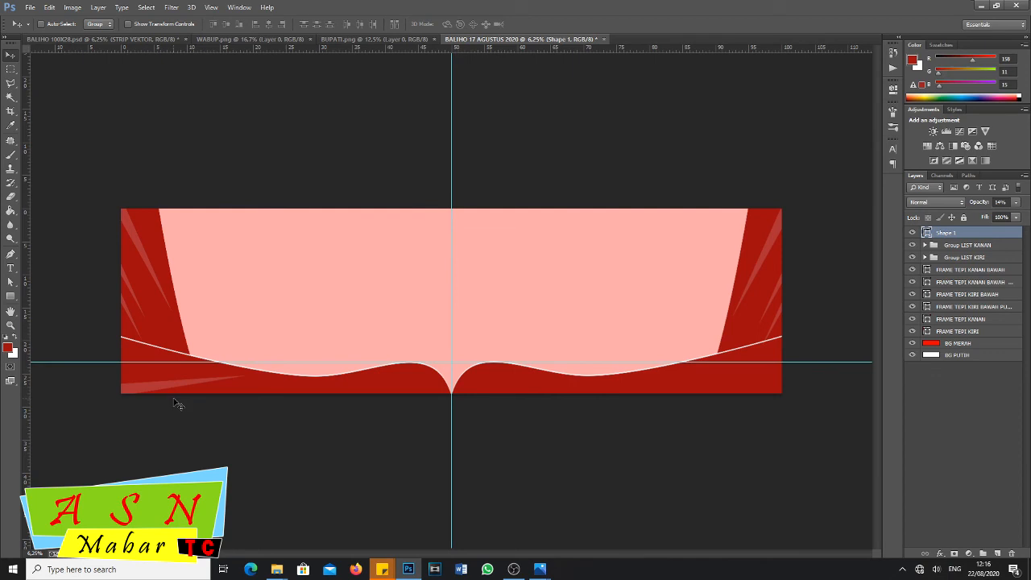
- Duplicate the lower-left stripe twice, spacing the copies along the banner's bottom edge toward the vertical center guide and adjusting the first with Free Transform
double_click(950, 233)
drag(175, 392, 265, 399)
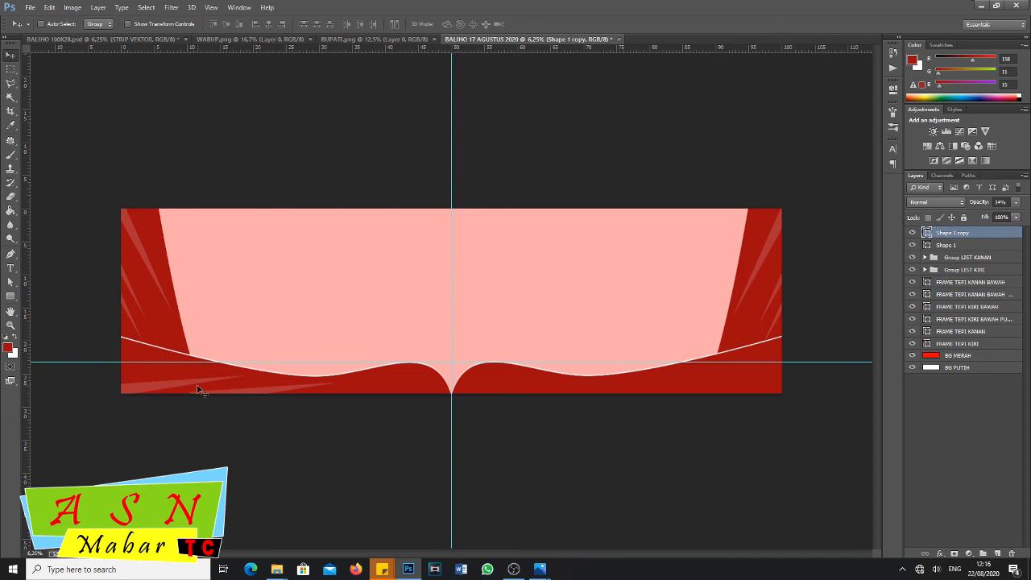
key(ctrl+t)
mouse_move(359, 387)
mouse_down()
mouse_move(379, 376)
mouse_move(354, 383)
mouse_up()
key(Return)
key(alt)
key(alt)
drag(272, 394, 362, 391)
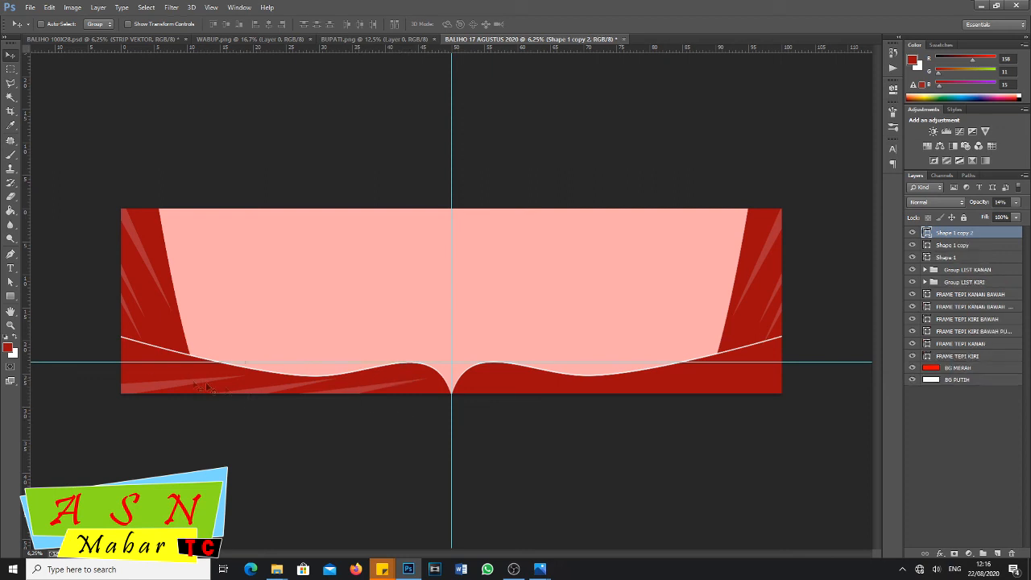
- Create a group named Group LIST KIRI BAWAH, move the three Shape 1 stripe layers into it and collapse it
click(984, 554)
double_click(967, 232)
click(969, 232)
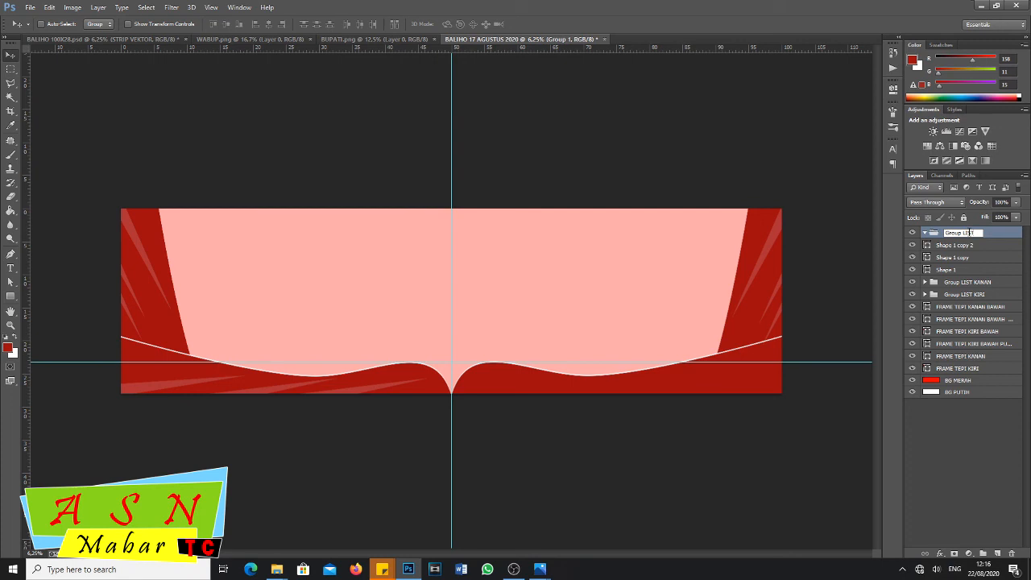
text(KIRI BAWAH)
key(Return)
click(969, 246)
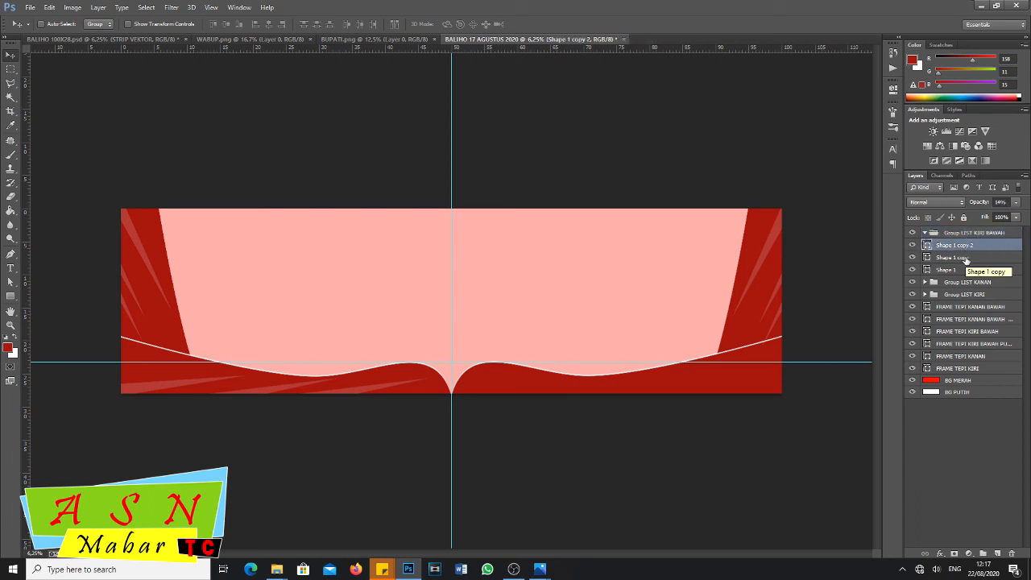
shift+click(960, 259)
shift+click(957, 271)
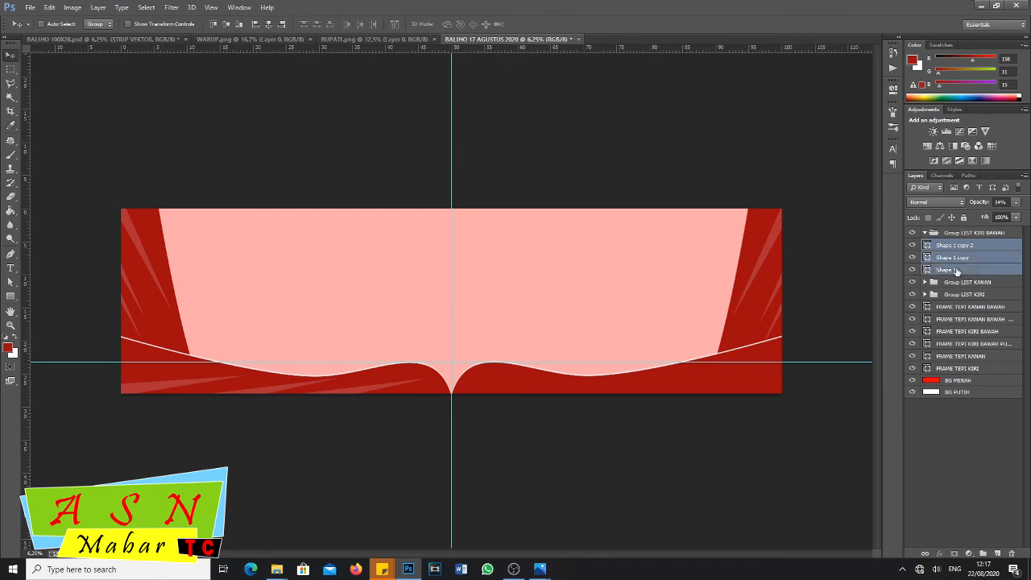
drag(960, 251, 967, 235)
click(925, 233)
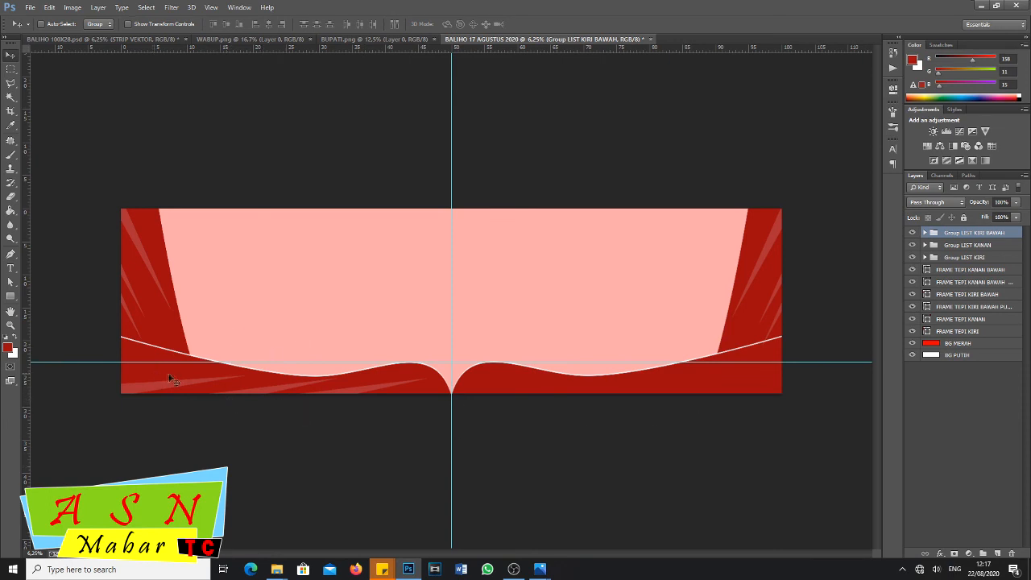
- Duplicate Group LIST KIRI BAWAH, move the copy across to the banner's lower-right half and start Free Transform on it
drag(957, 236, 998, 555)
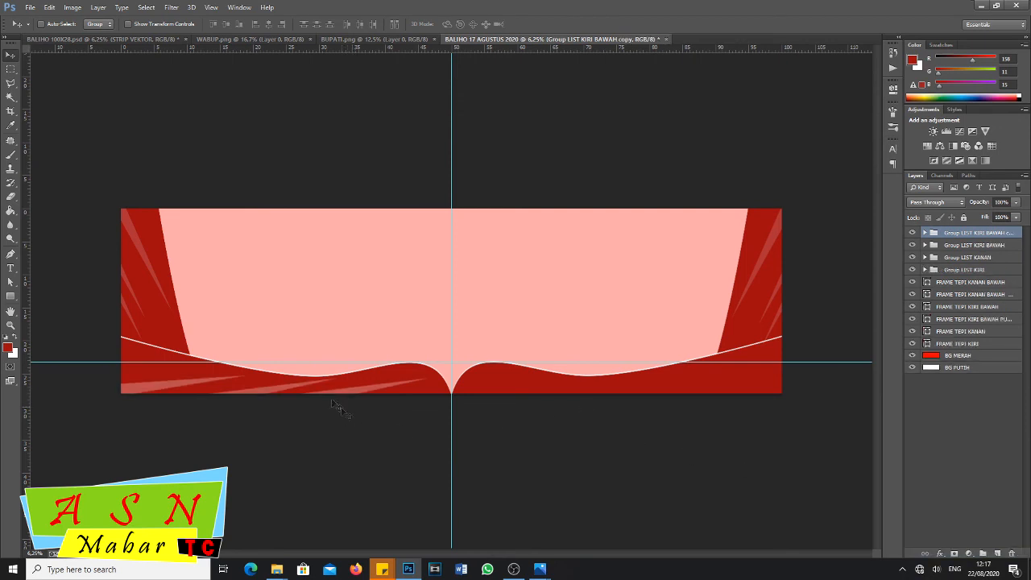
drag(362, 396, 711, 386)
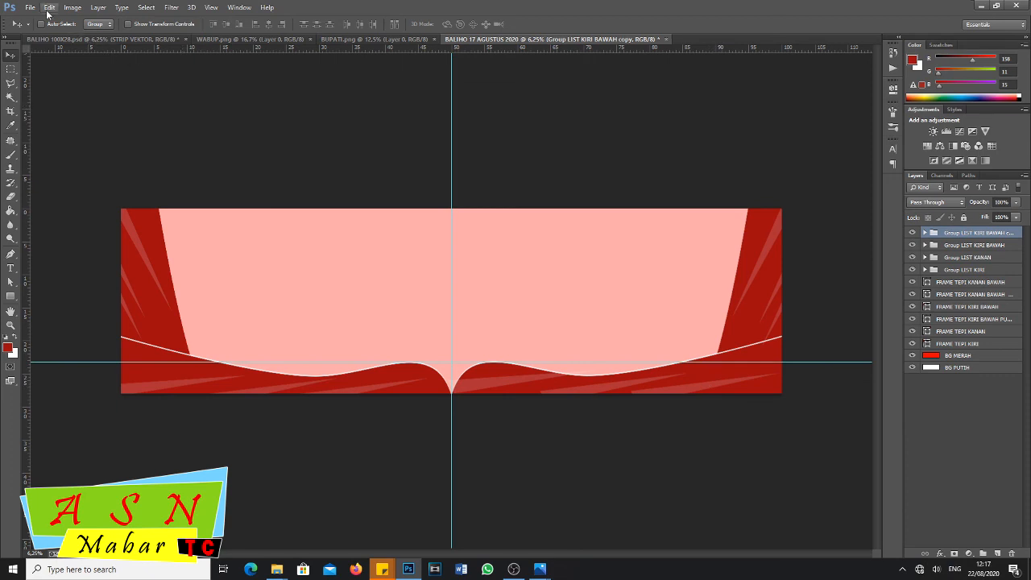
key(ctrl+t)
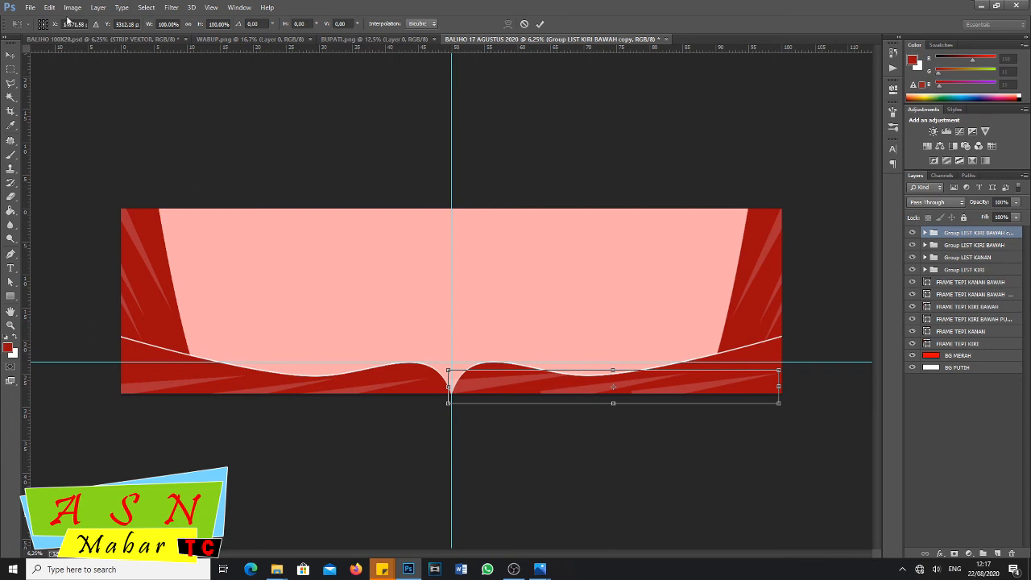
click(51, 8)
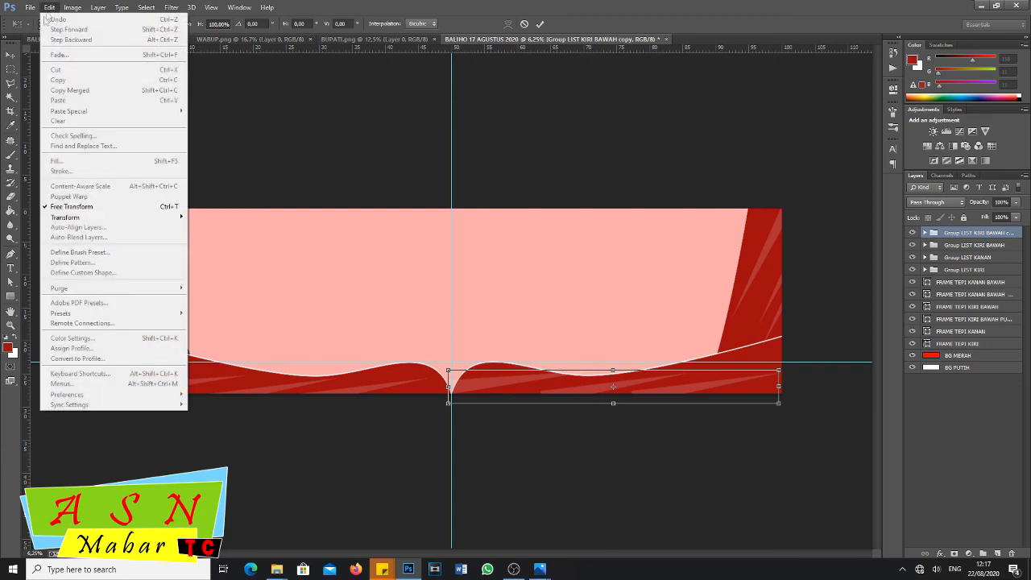
mouse_move(89, 218)
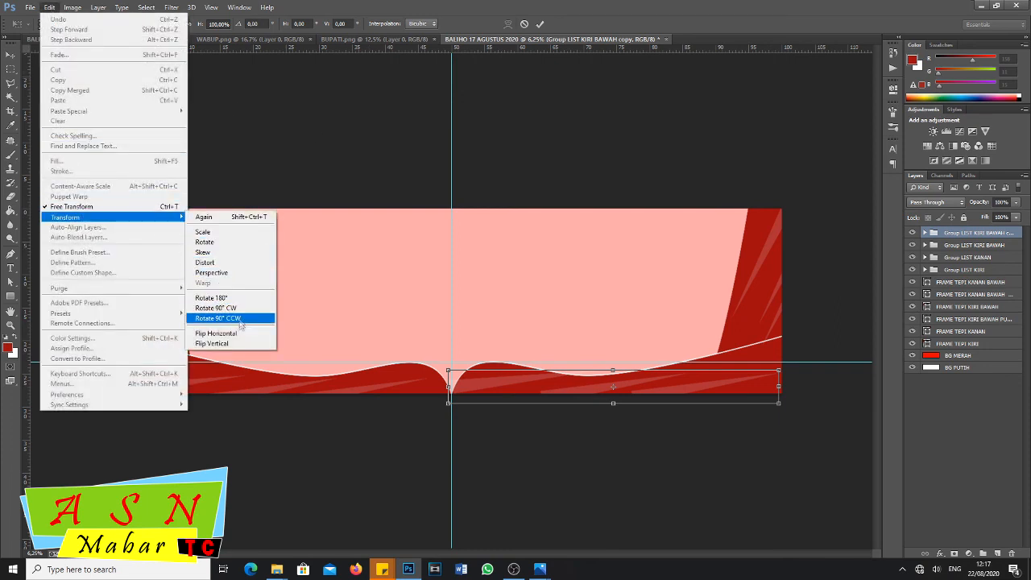
click(229, 343)
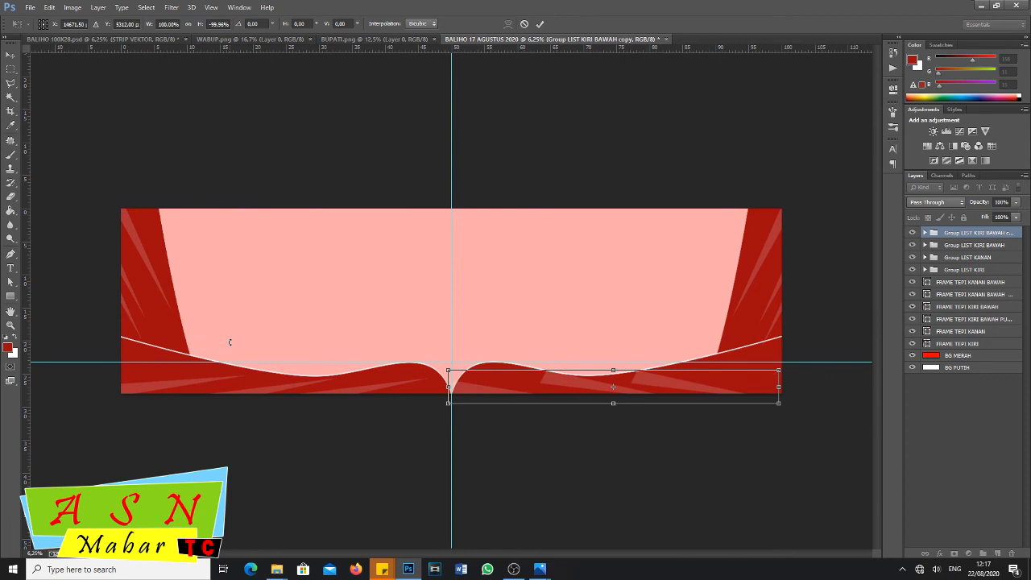
key(ctrl+z)
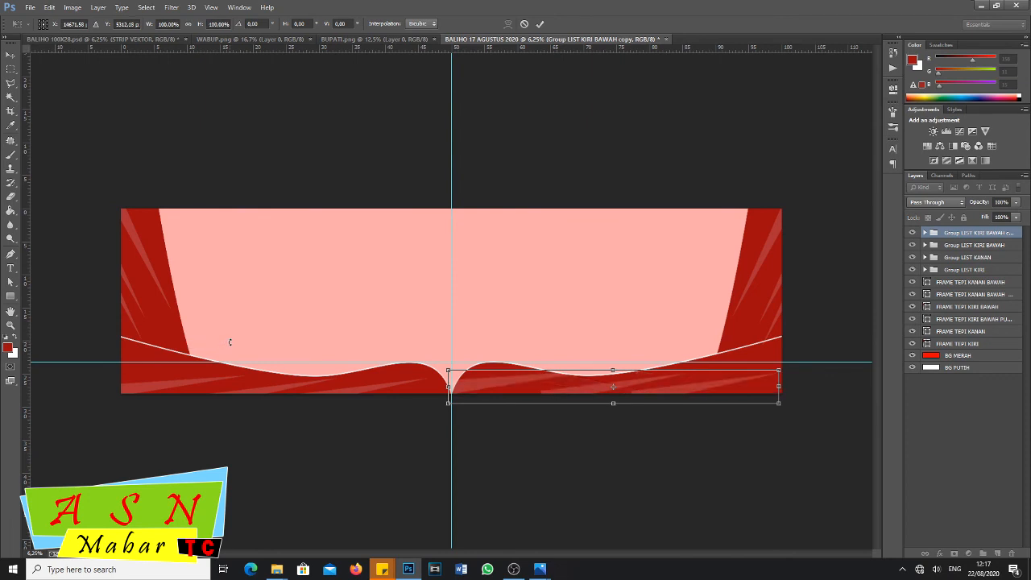
- Flip the copied stripe group horizontally so it mirrors the lower-left stripes
click(49, 7)
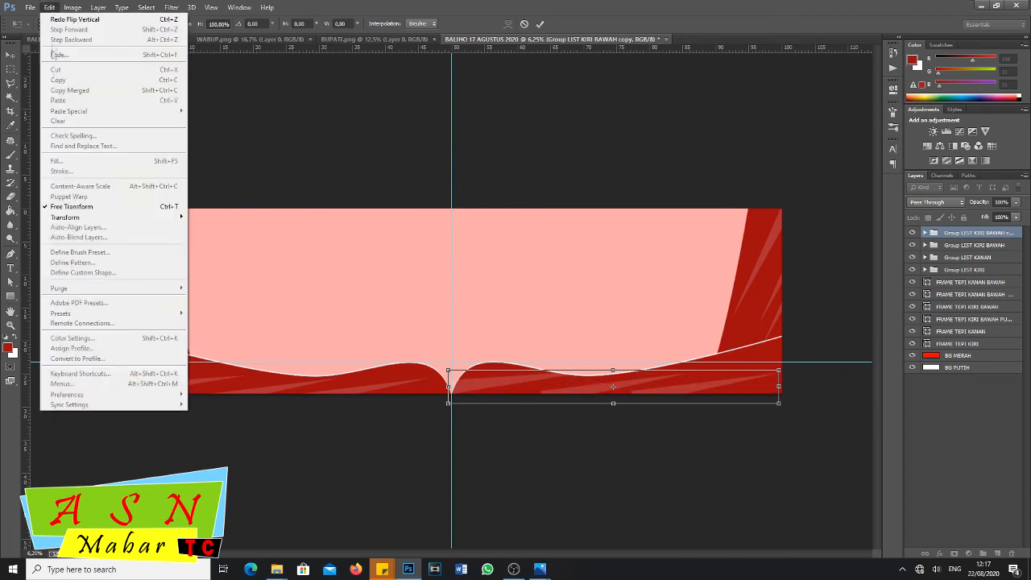
mouse_move(94, 219)
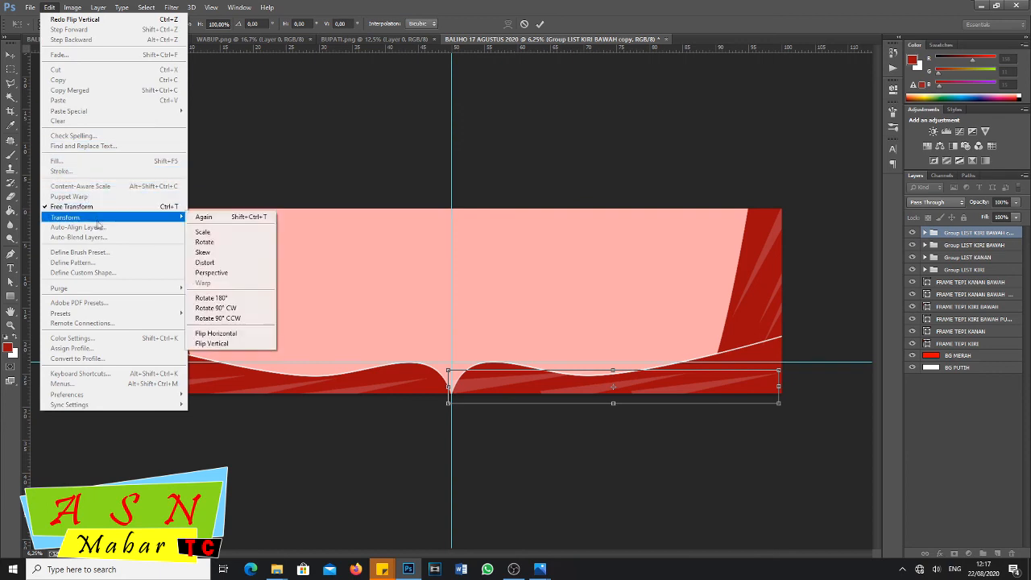
click(230, 334)
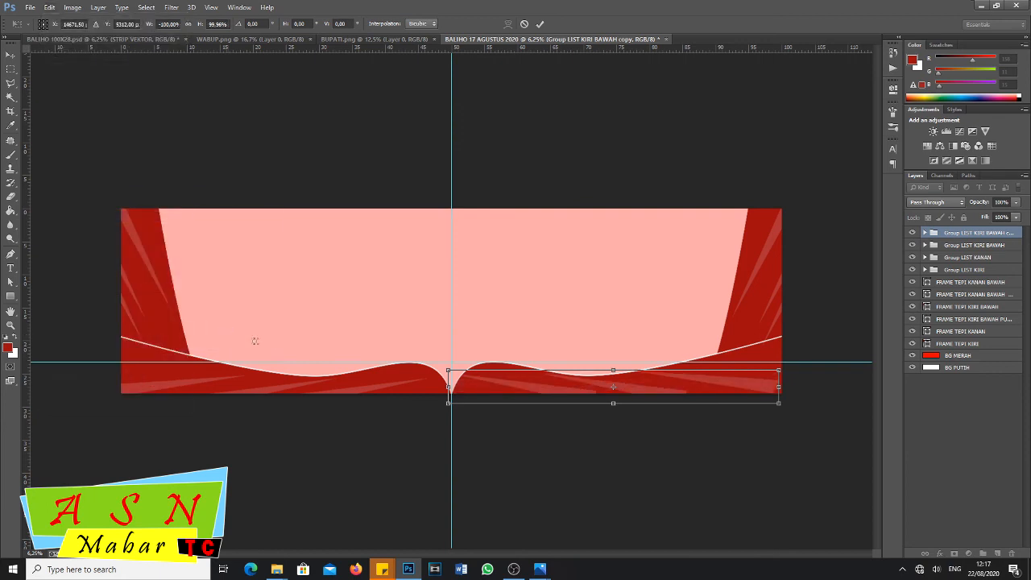
- Shift the flipped stripe group down and right to align with the banner's lower-right corner, mirroring the lower-left stripes, and apply the transform
key(Down)
key(Down)
key(Down)
key(Down)
key(Down)
key(Down)
key(Down)
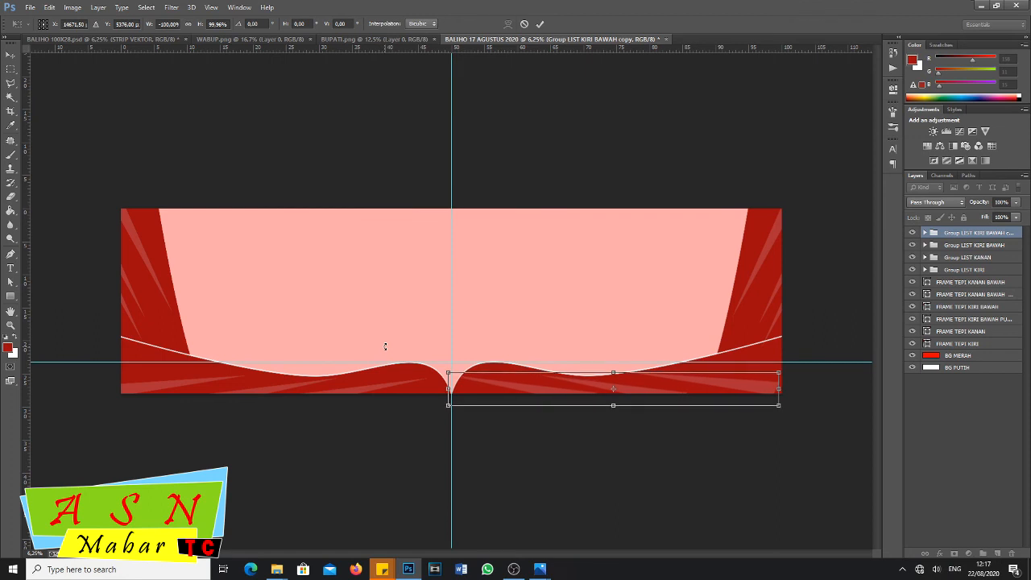
key(Down)
key(Down)
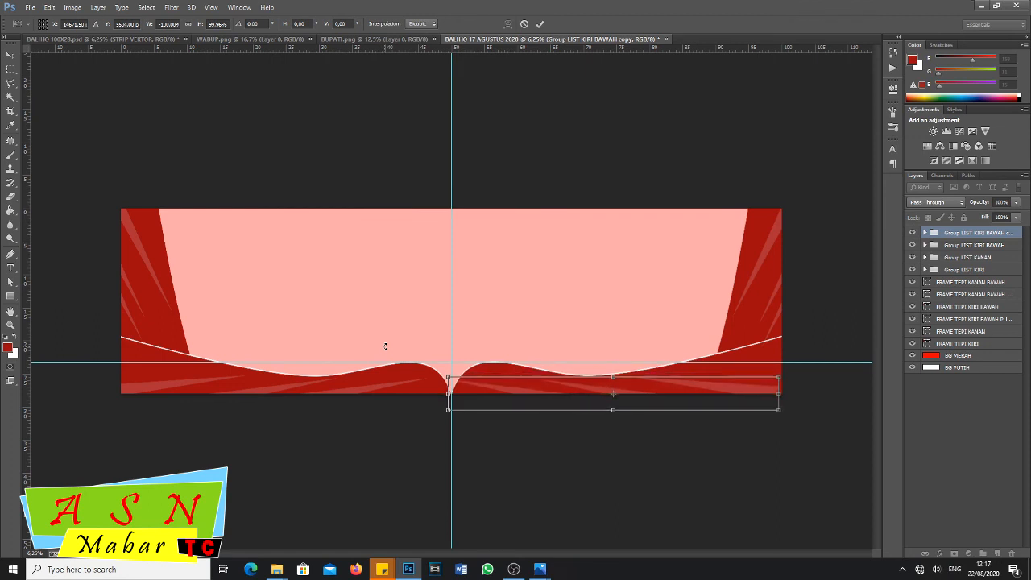
key(Right)
key(Right)
key(Right)
key(Right)
key(Right)
key(Right)
key(Right)
key(Right)
key(Right)
key(Right)
key(Right)
key(Right)
key(Right)
key(Right)
key(Right)
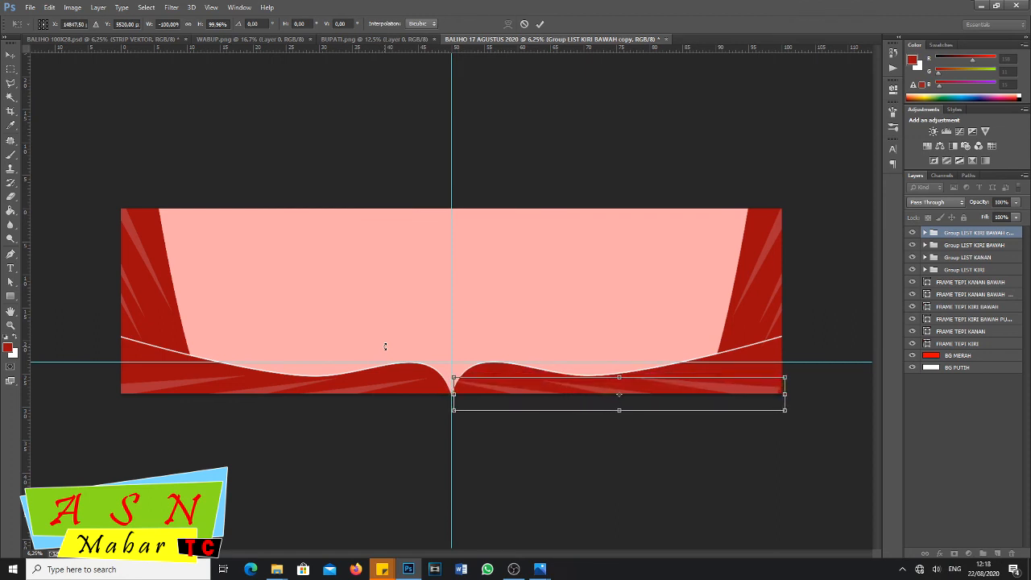
key(Right)
key(Right)
key(Right)
key(Right)
key(Right)
key(Right)
key(Right)
key(Right)
key(Right)
key(Right)
key(Right)
key(Right)
key(Right)
key(Right)
key(Right)
key(Right)
key(Right)
key(Right)
key(Right)
key(Right)
key(Right)
key(Right)
key(Right)
key(Right)
key(Right)
key(Right)
key(Right)
key(Right)
key(Right)
key(Right)
key(Right)
key(Right)
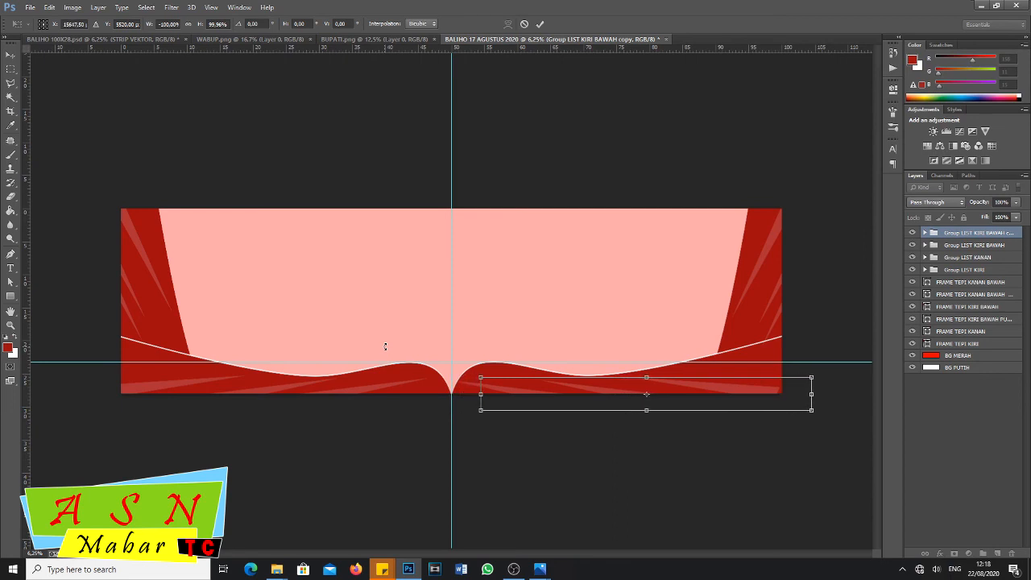
key(Right)
key(Right)
key(Right)
key(Right)
key(Right)
key(Right)
key(Right)
key(Right)
key(Right)
key(Right)
drag(561, 395, 530, 396)
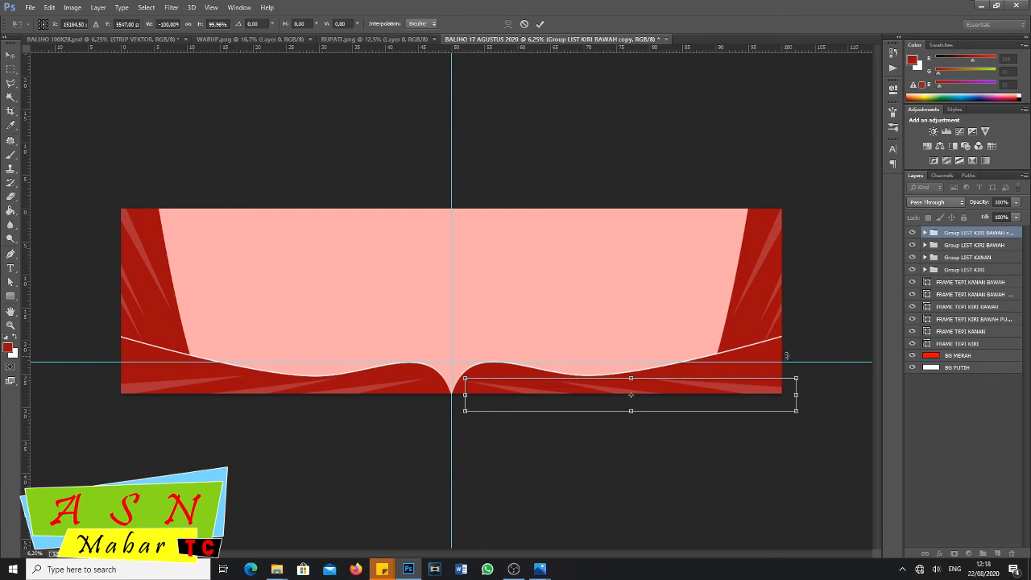
key(Return)
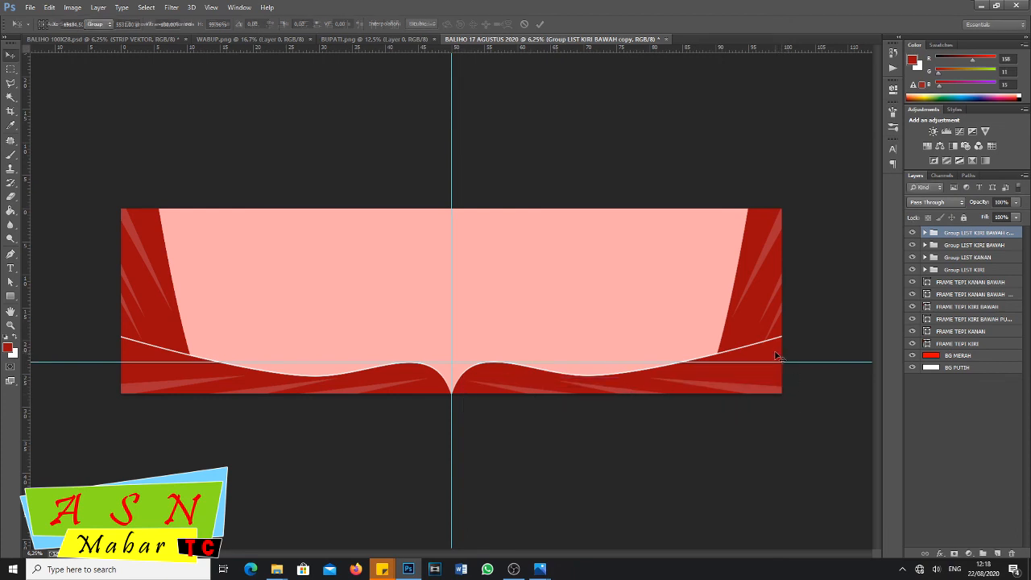